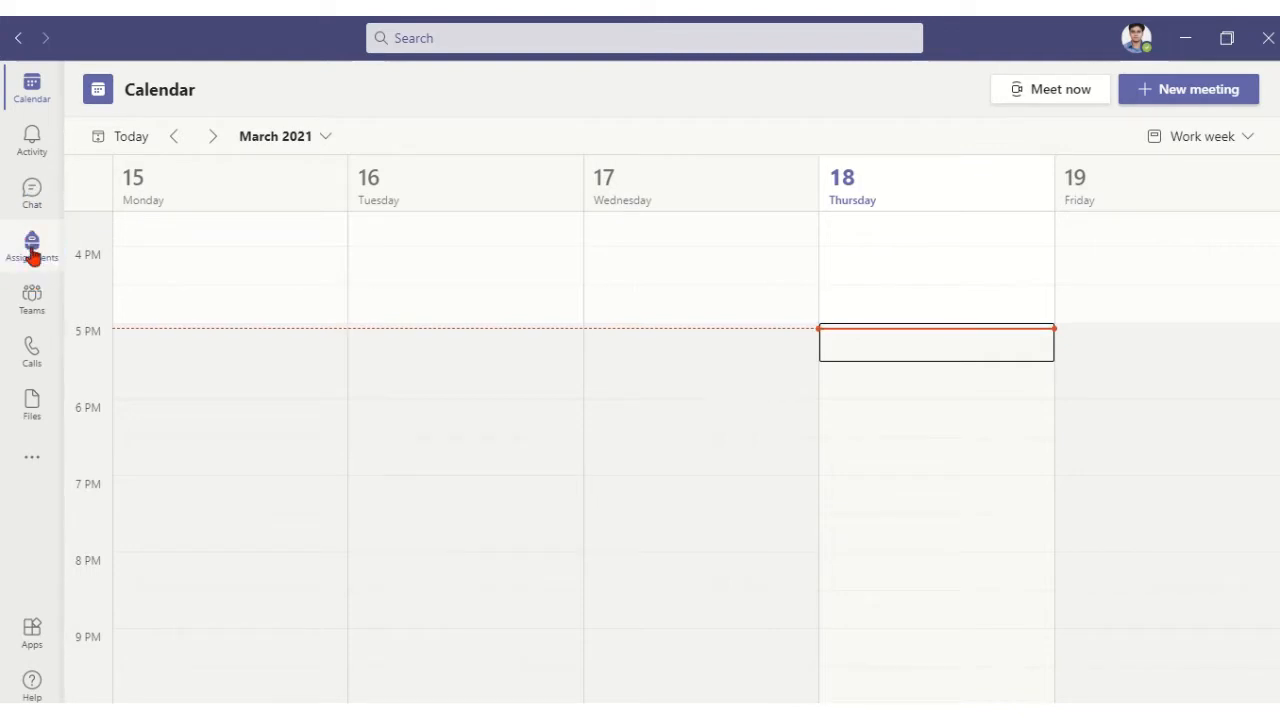
Step: Start a quiz assignment for the class ZCOEREE4B_PQ from Assignments and create a new quiz form for it
{"action": "left_click", "coordinate": [33, 256]}
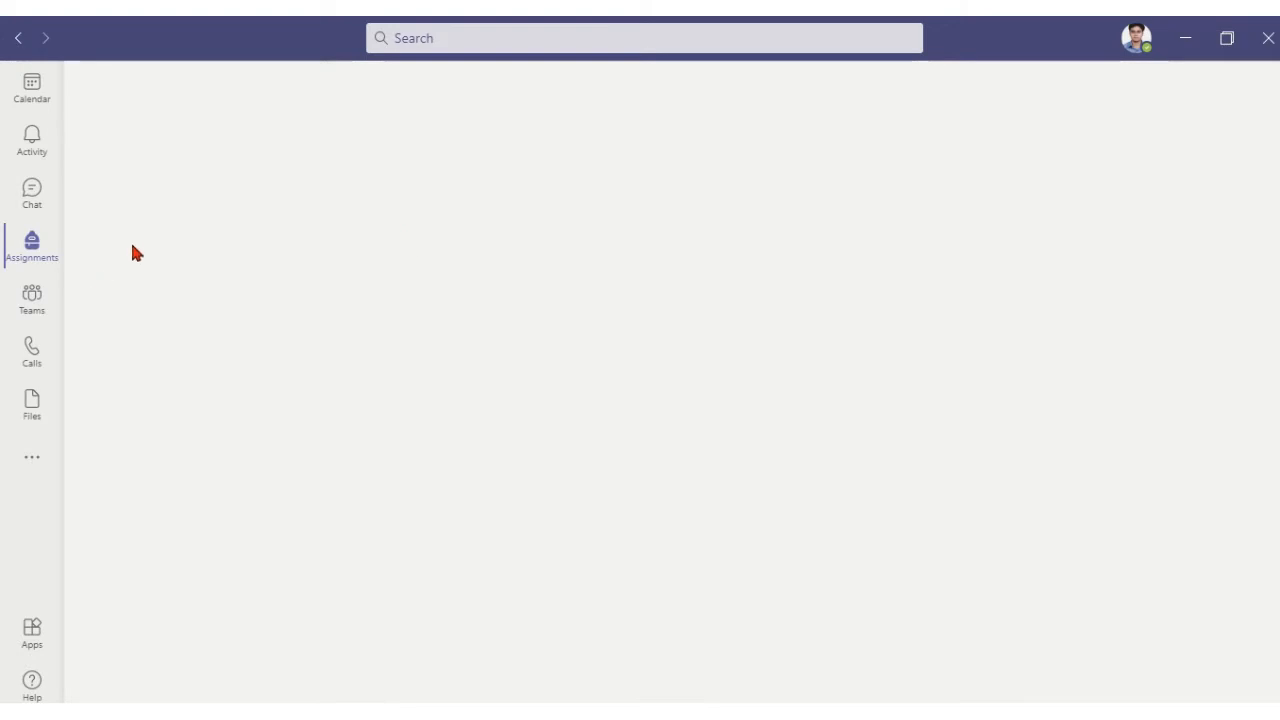
{"action": "left_click", "coordinate": [28, 243]}
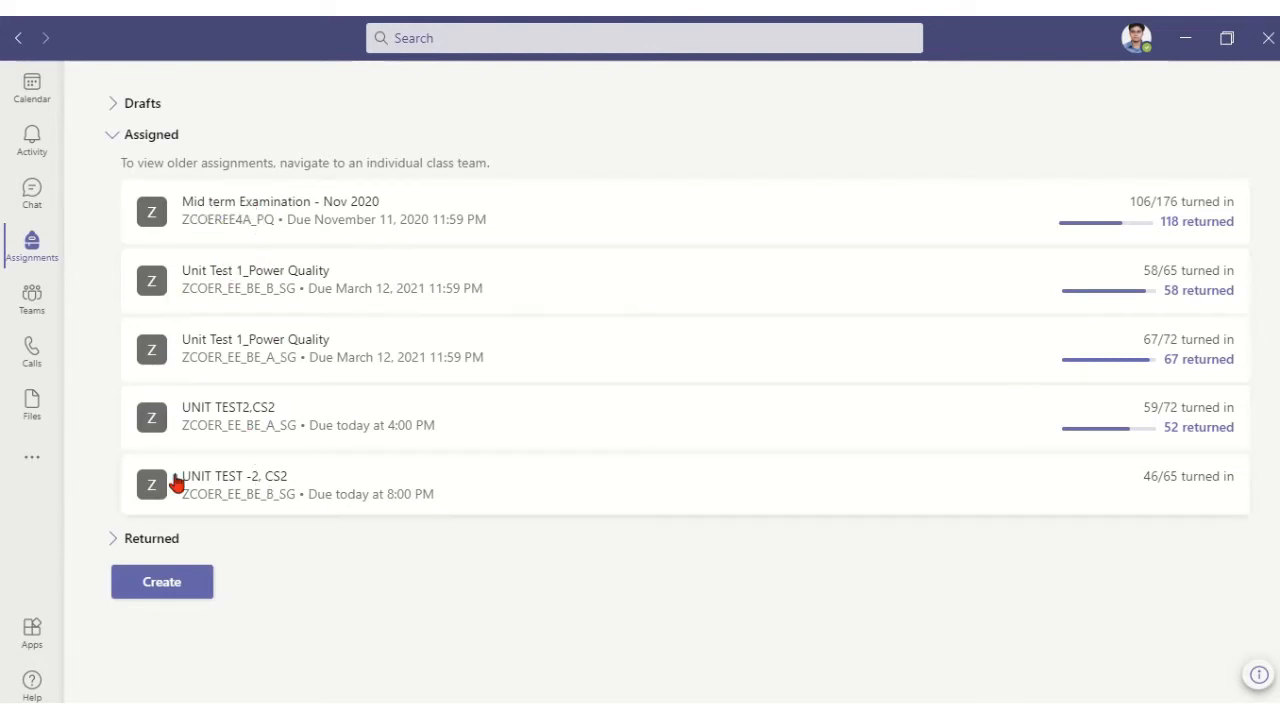
{"action": "left_click", "coordinate": [139, 598]}
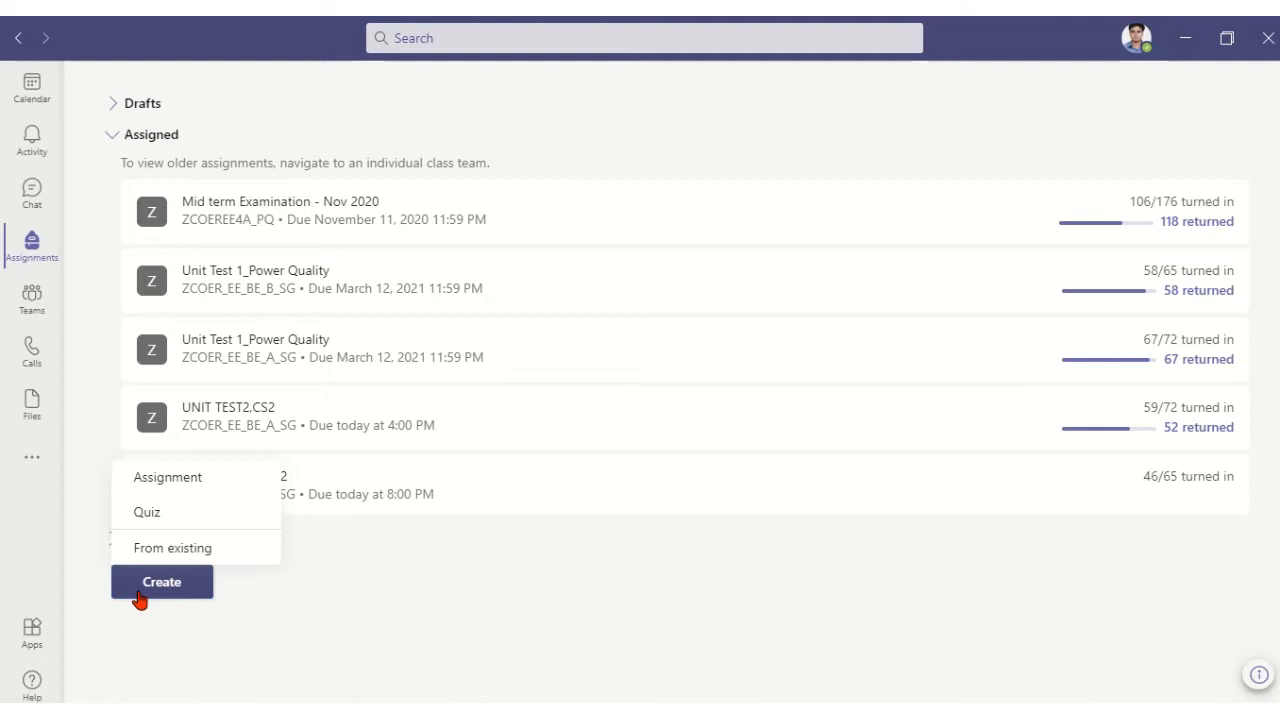
{"action": "left_click", "coordinate": [148, 516]}
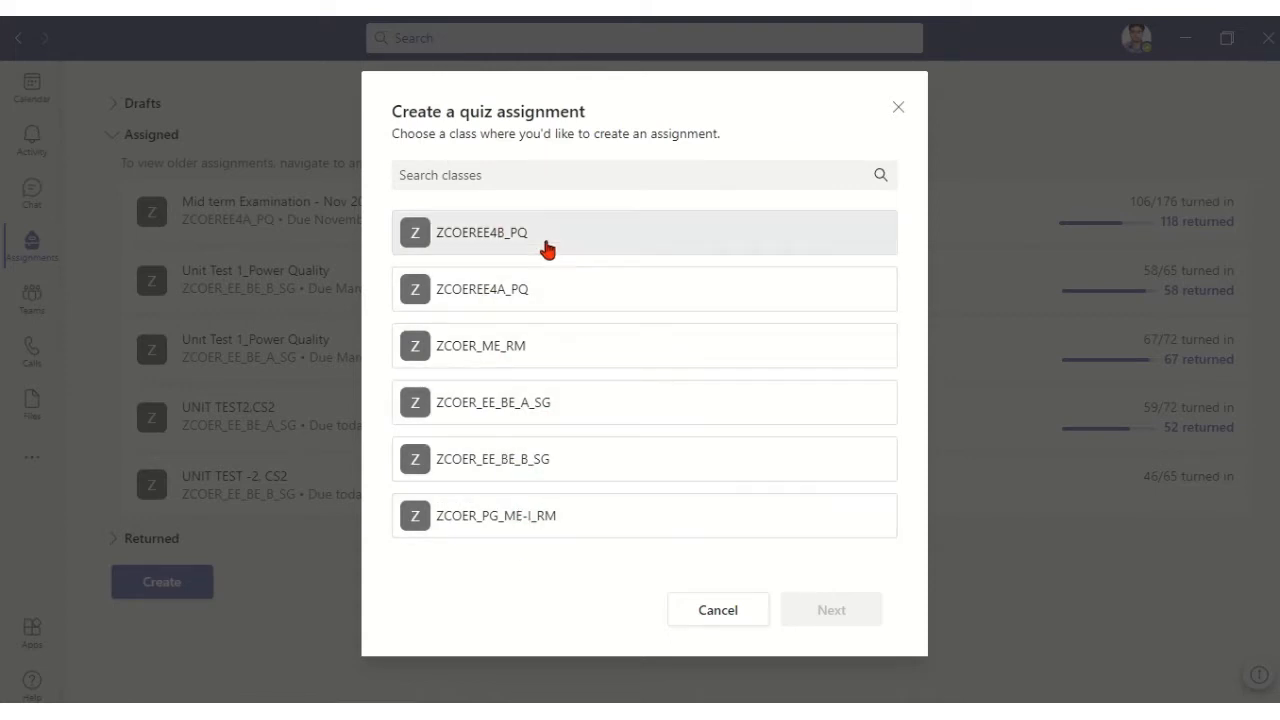
{"action": "left_click", "coordinate": [457, 177]}
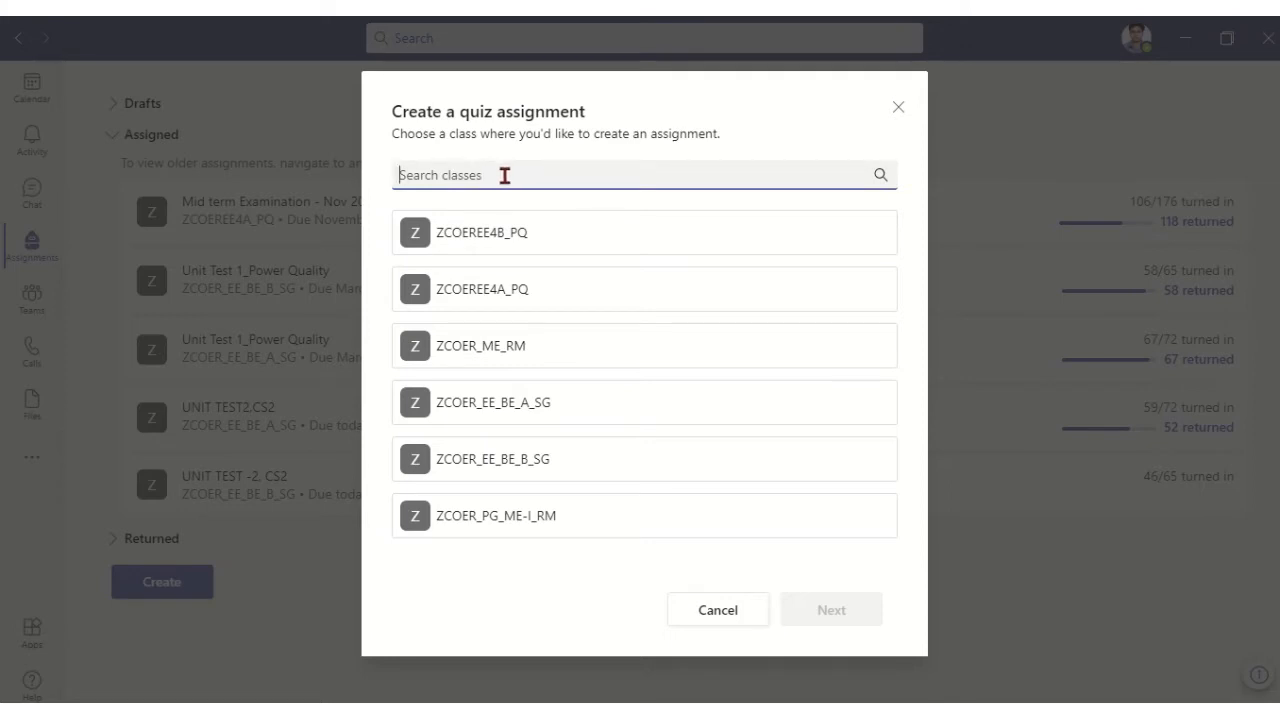
{"action": "left_click", "coordinate": [512, 238]}
{"action": "left_click", "coordinate": [862, 609]}
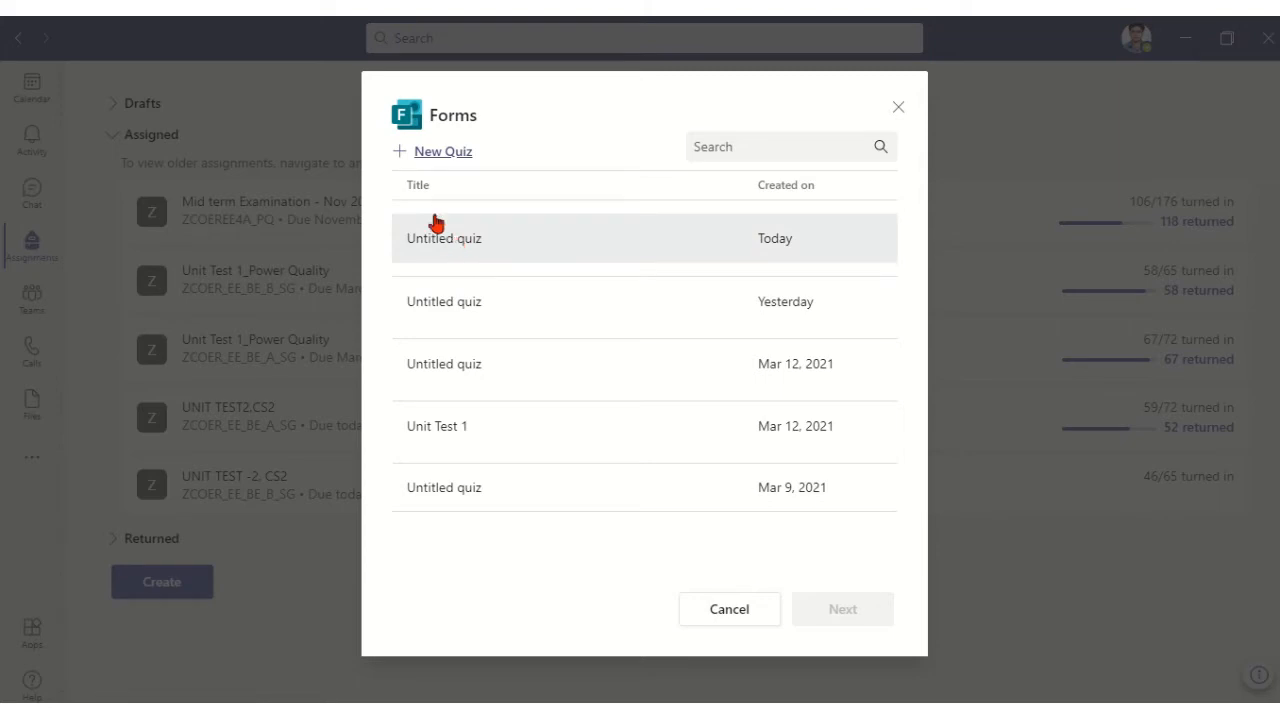
{"action": "left_click", "coordinate": [430, 152]}
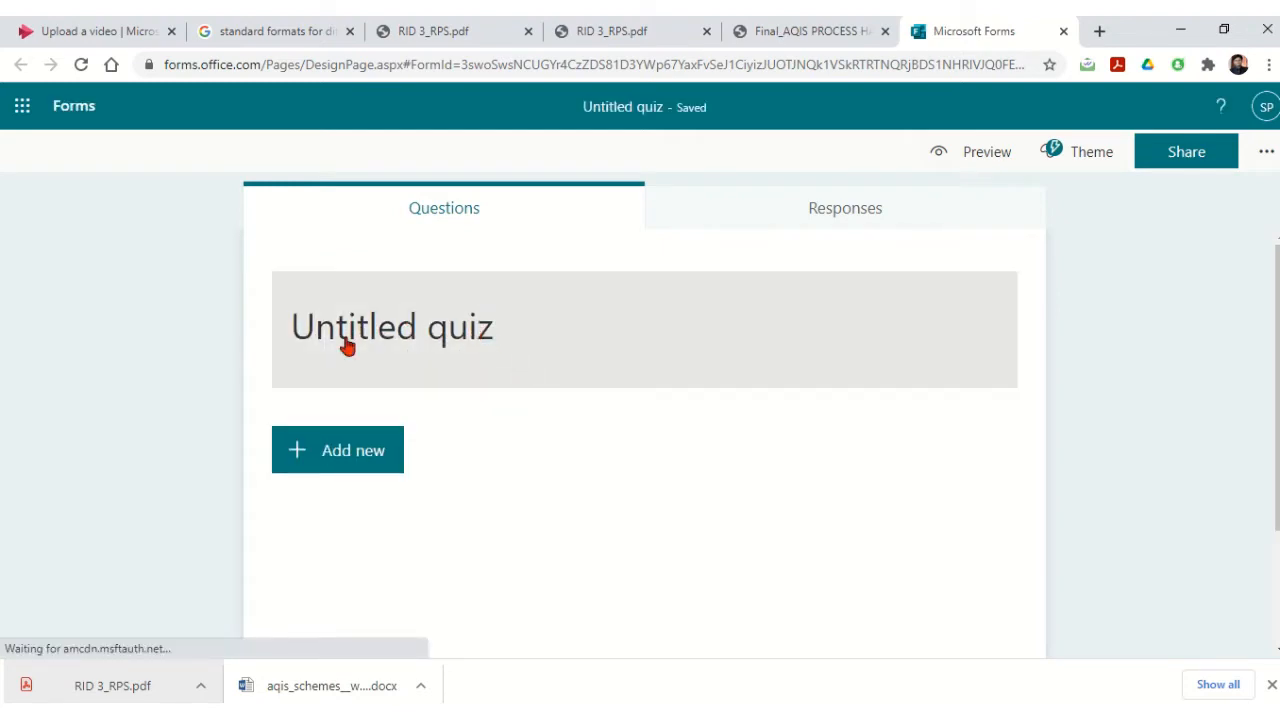
Step: Title the quiz "Test 1" and give it the description "MCQ - 30 Marks"
{"action": "left_click", "coordinate": [421, 333]}
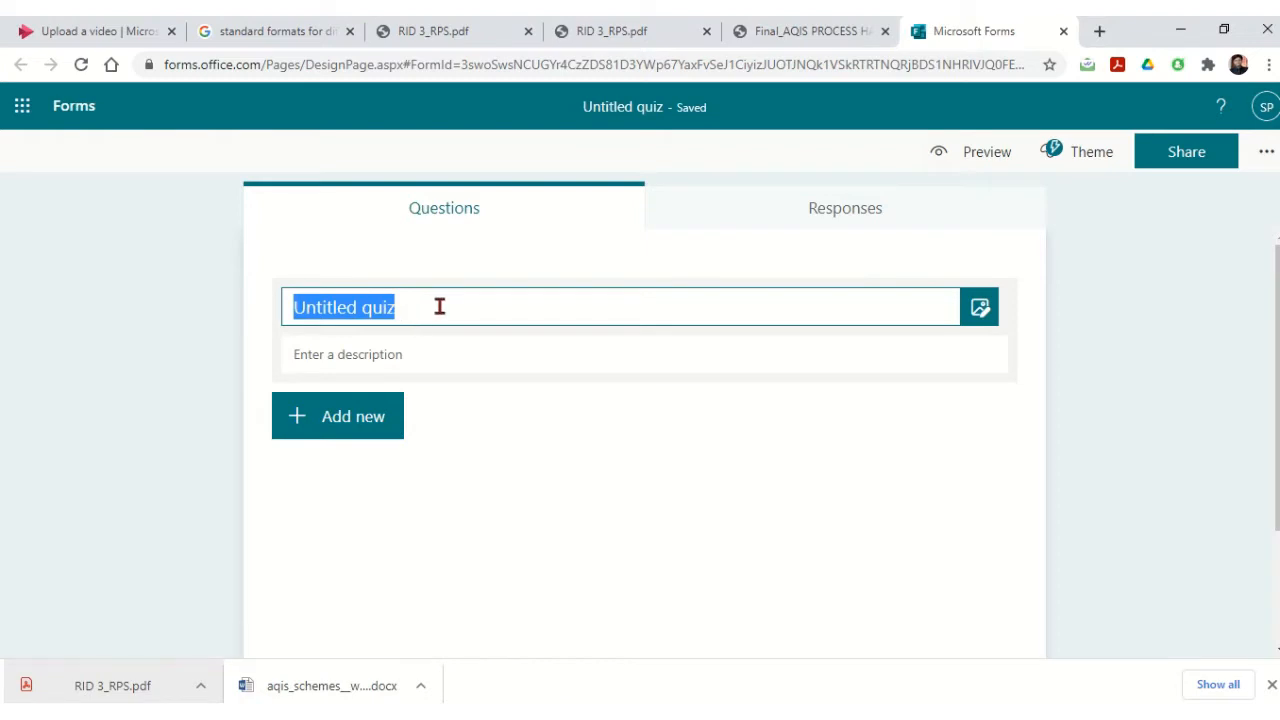
{"action": "type", "text": "Test "}
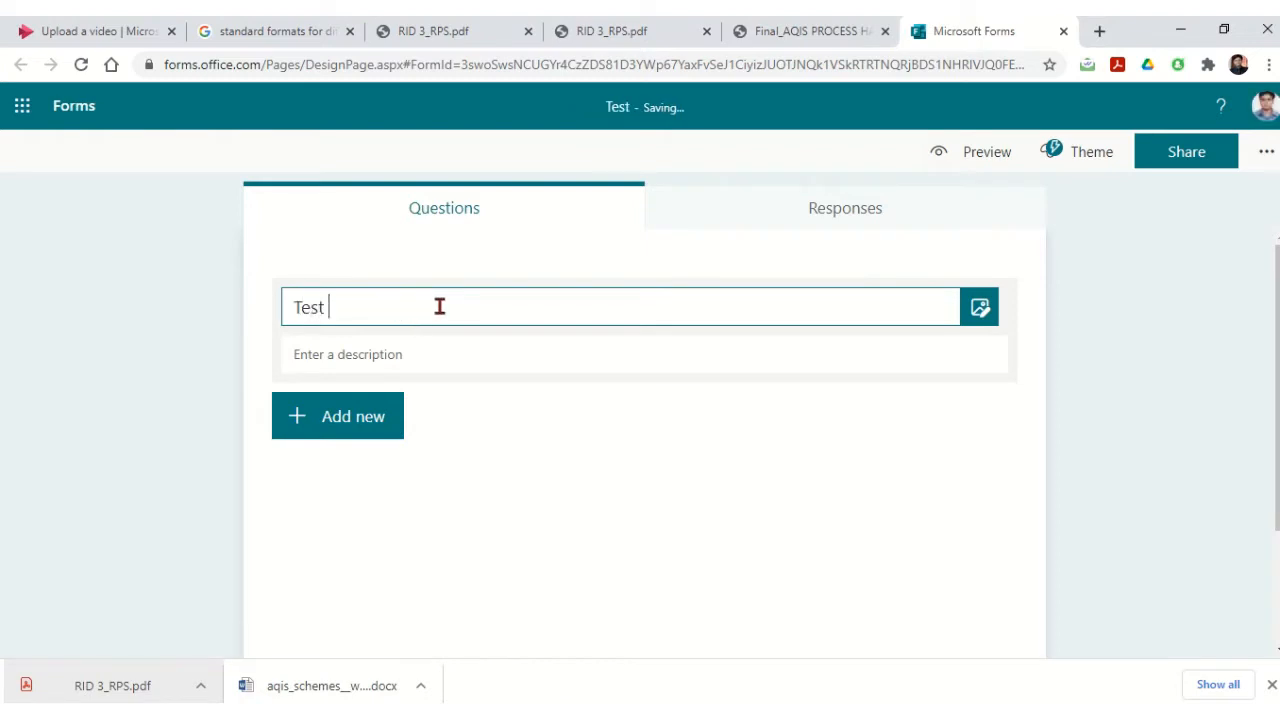
{"action": "type", "text": "1"}
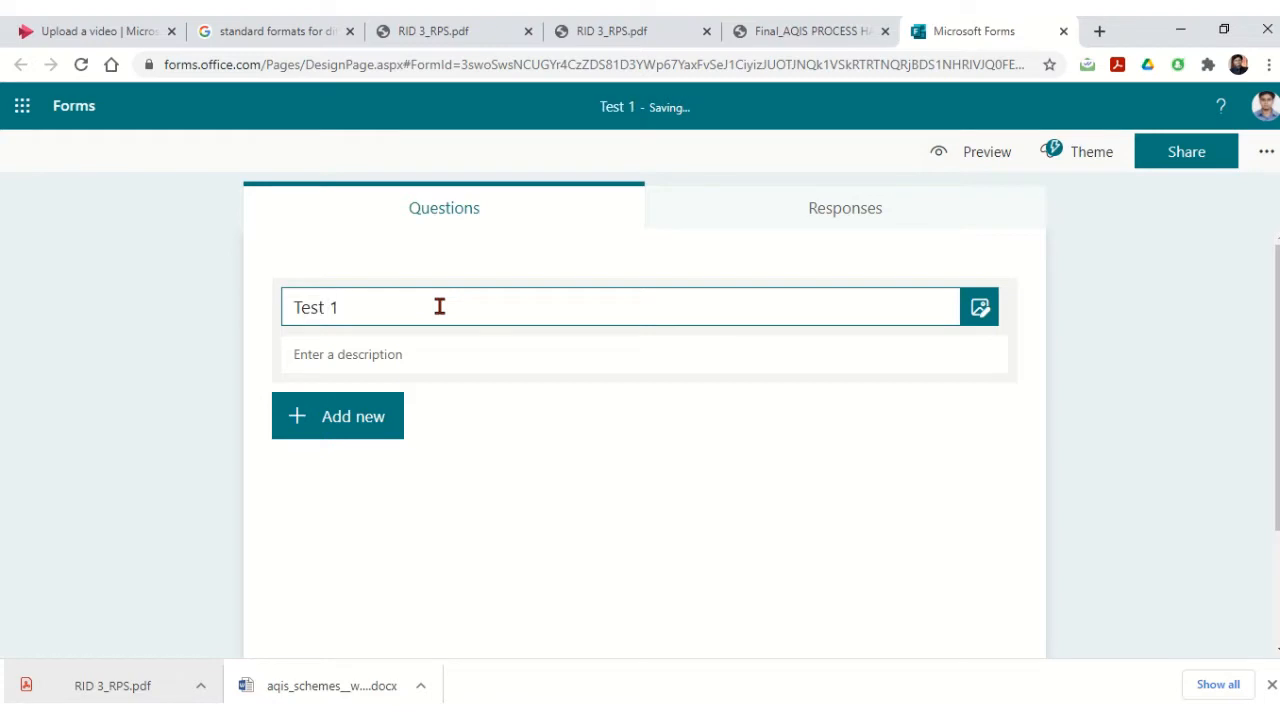
{"action": "left_click", "coordinate": [373, 357]}
{"action": "type", "text": "MCQ - 30 Marks"}
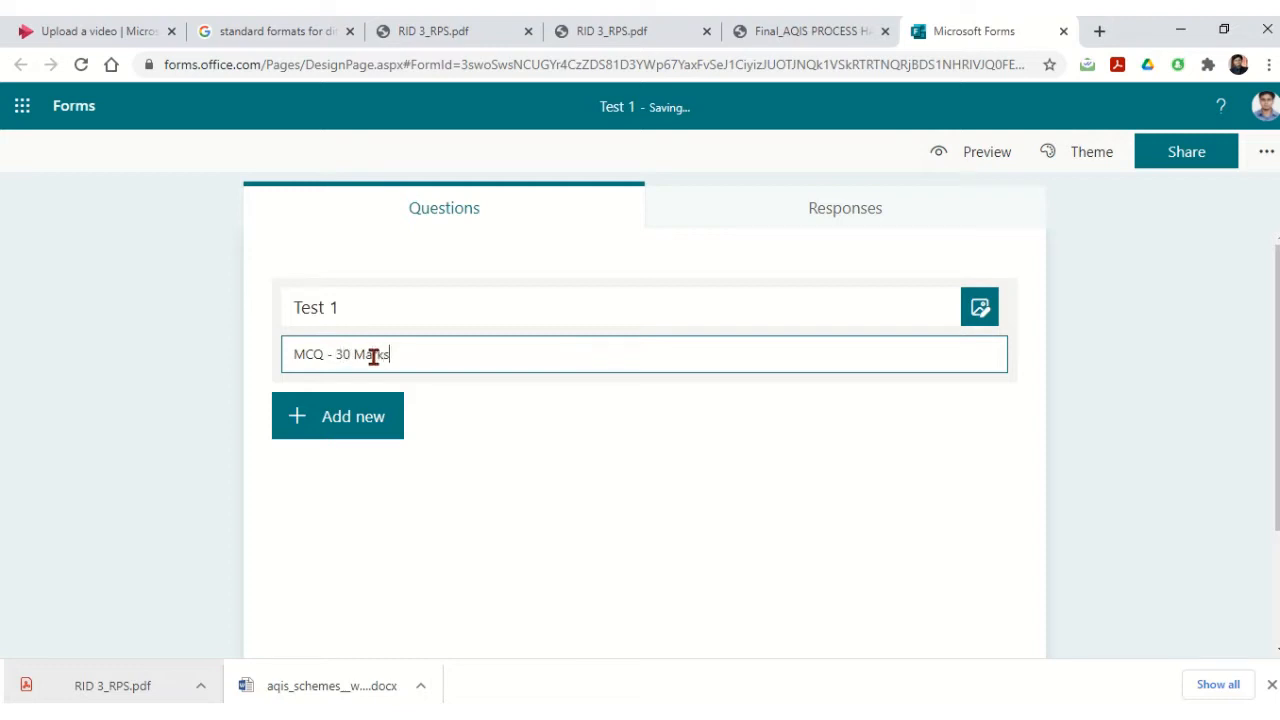
{"action": "scroll", "coordinate": [500, 480], "scroll_direction": "down", "scroll_amount": 2}
{"action": "scroll", "coordinate": [517, 463], "scroll_direction": "up", "scroll_amount": 2}
Step: Open the choices for adding a question and examine the questions recommended from the past form "Unit Test 1"
{"action": "left_click", "coordinate": [310, 420]}
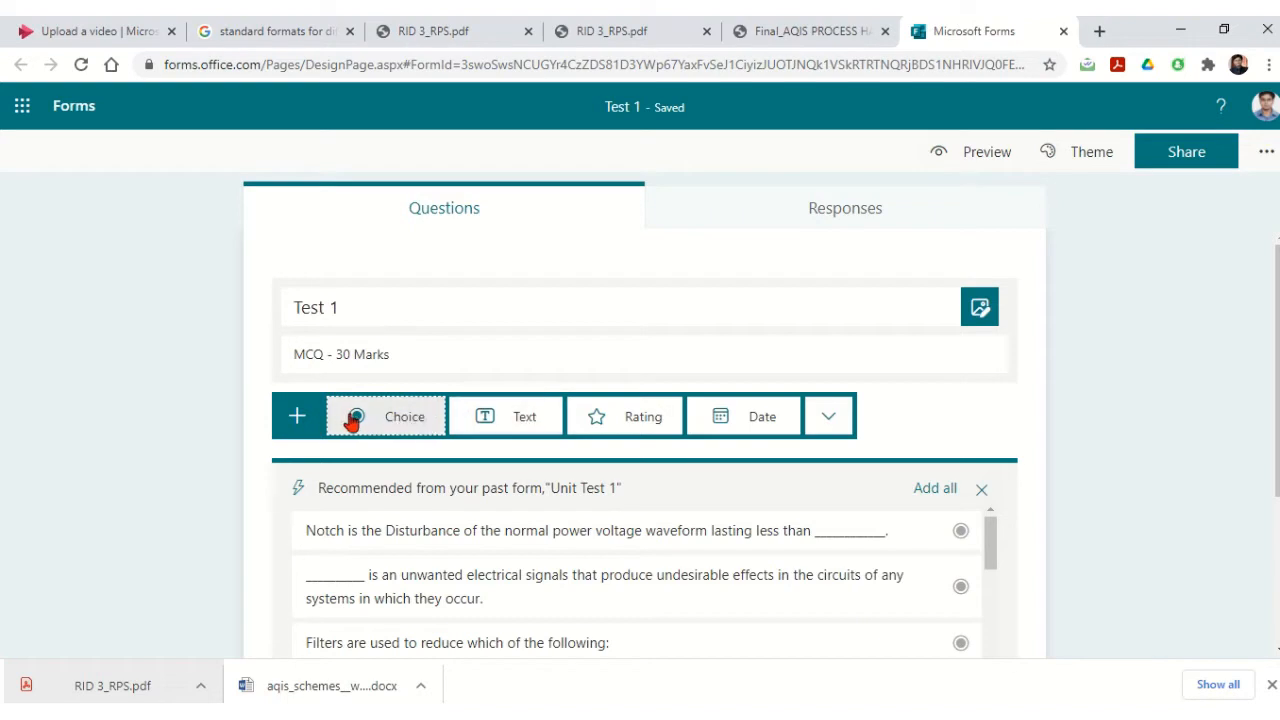
{"action": "scroll", "coordinate": [370, 420], "scroll_direction": "down", "scroll_amount": 1}
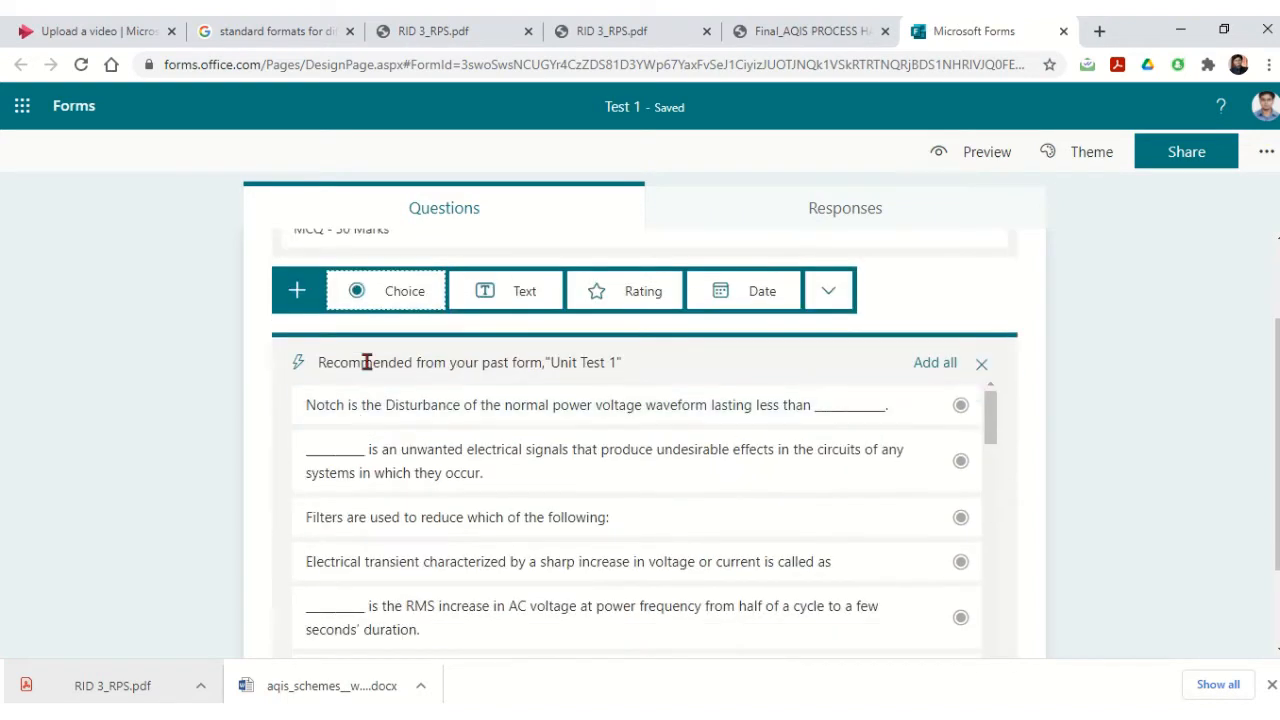
{"action": "scroll", "coordinate": [381, 322], "scroll_direction": "down", "scroll_amount": 1}
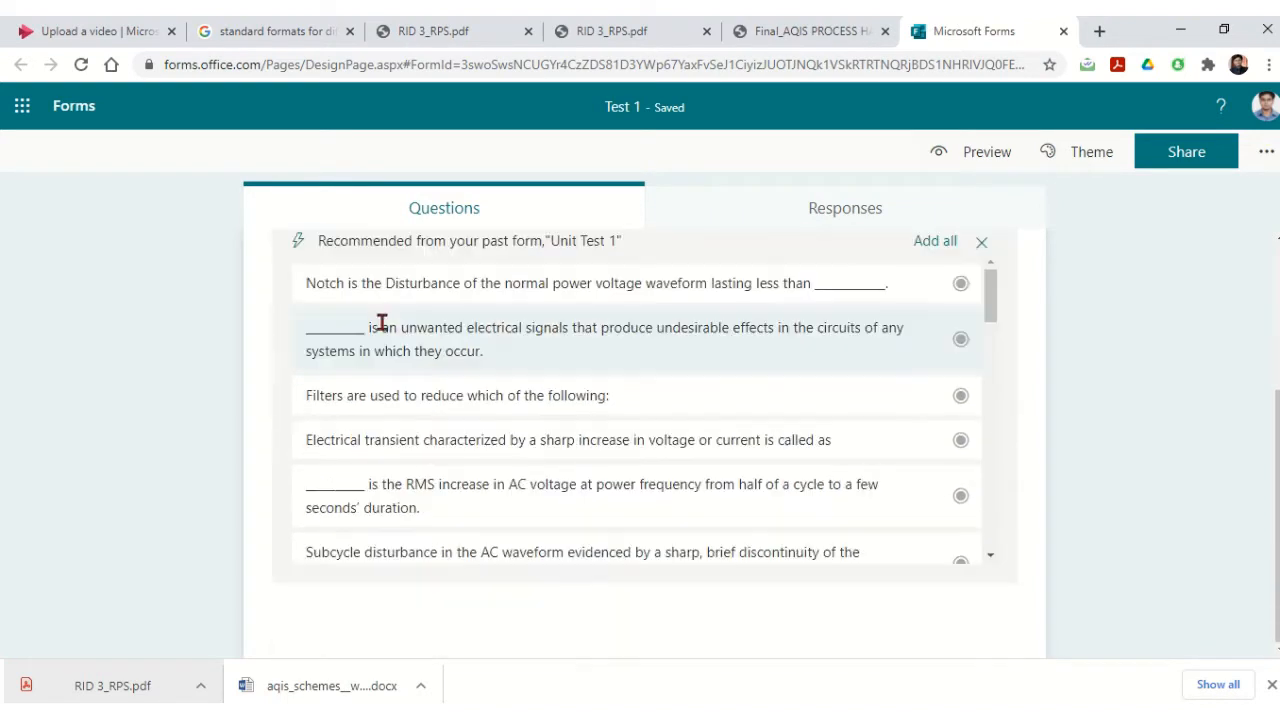
{"action": "scroll", "coordinate": [383, 322], "scroll_direction": "up", "scroll_amount": 1}
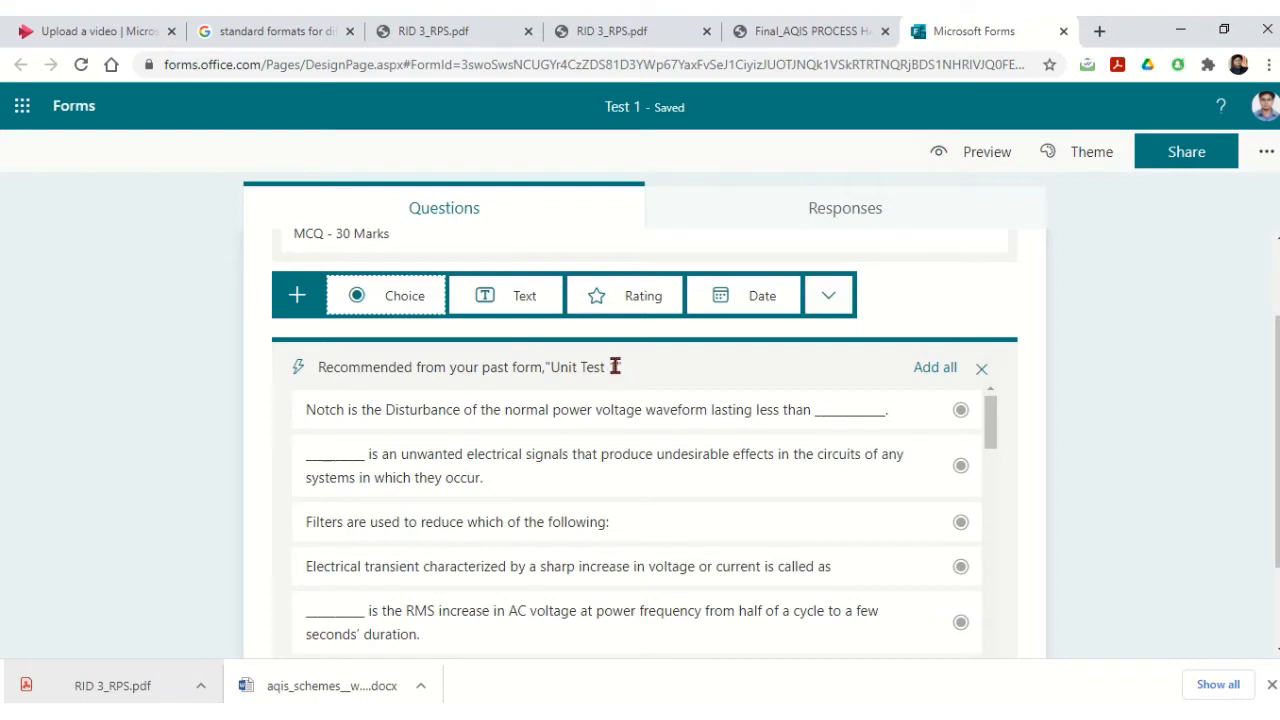
{"action": "scroll", "coordinate": [615, 366], "scroll_direction": "down", "scroll_amount": 1}
{"action": "scroll", "coordinate": [571, 434], "scroll_direction": "up", "scroll_amount": 1}
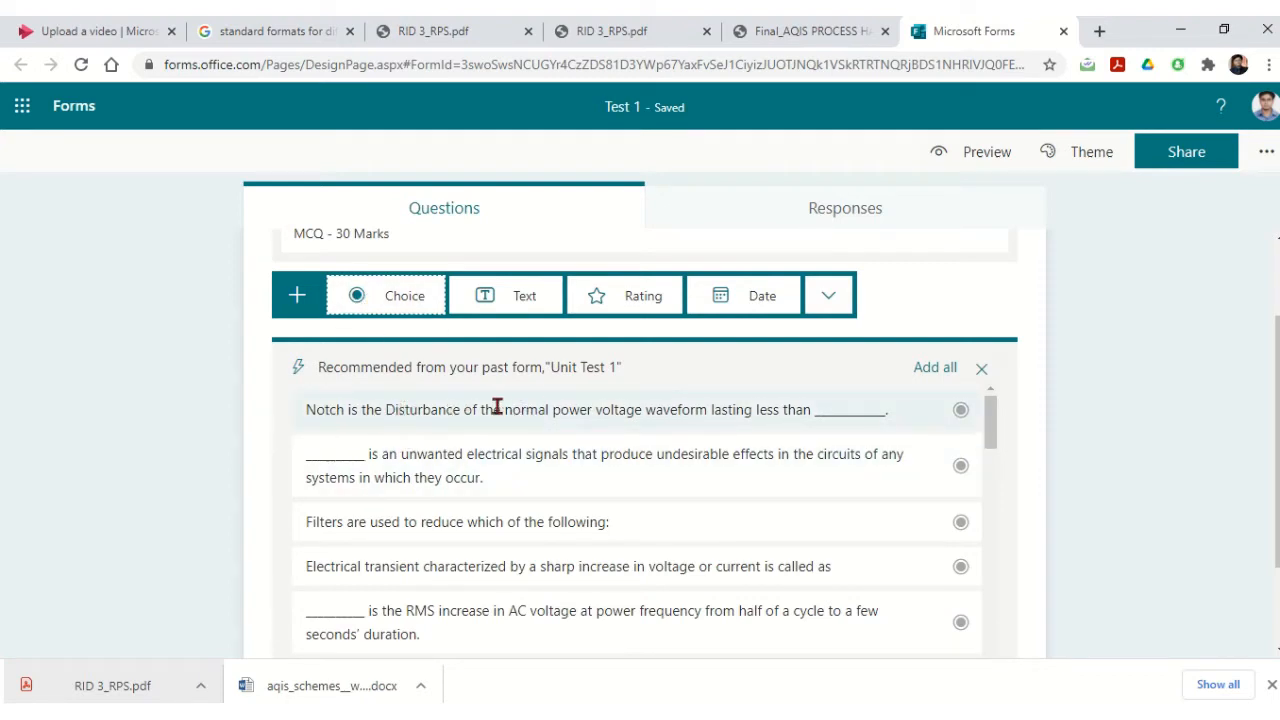
Step: Select the first two recommended questions, browse the remaining ones and close the suggestions without adding any
{"action": "left_click", "coordinate": [417, 413]}
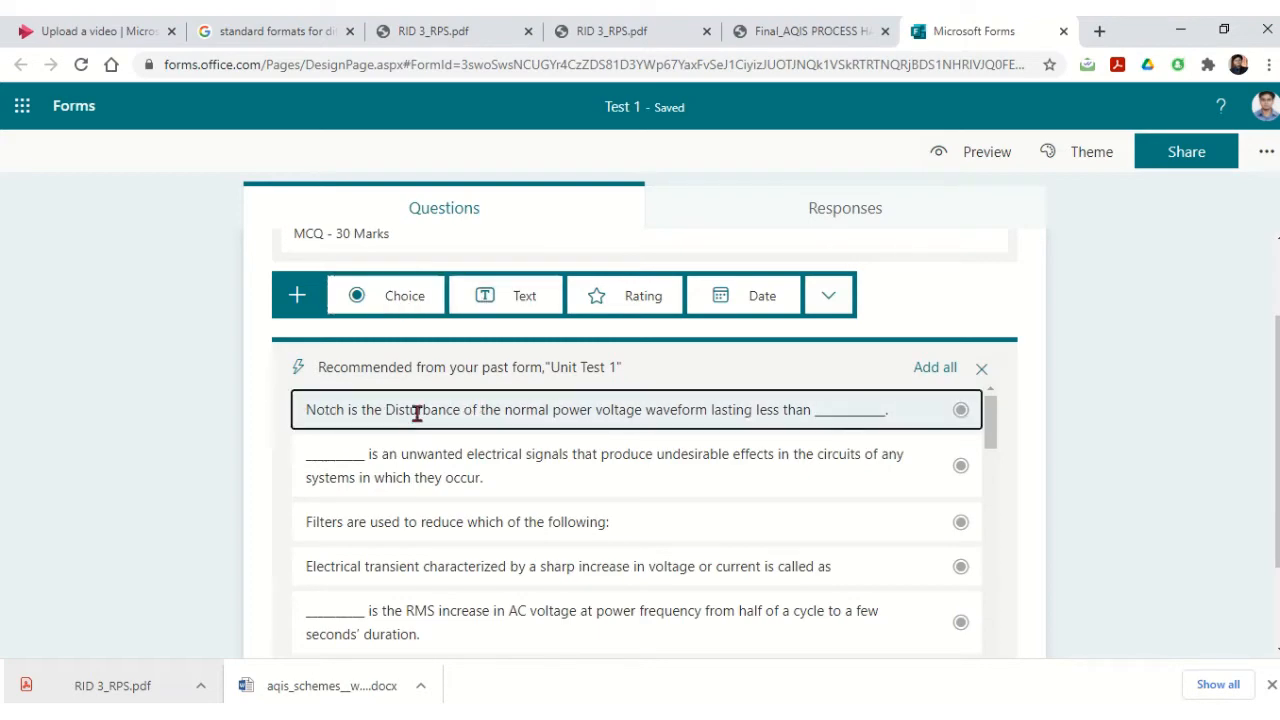
{"action": "left_click", "coordinate": [476, 466]}
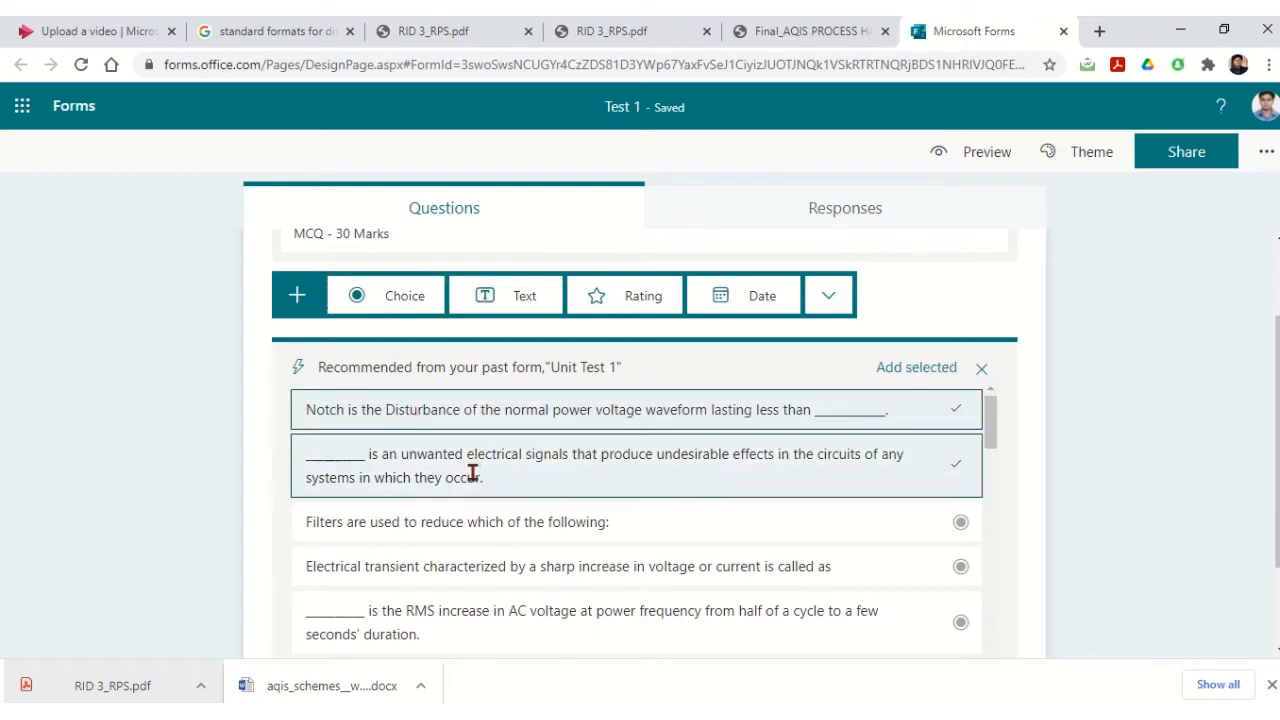
{"action": "scroll", "coordinate": [611, 491], "scroll_direction": "down", "scroll_amount": 3}
{"action": "scroll", "coordinate": [615, 493], "scroll_direction": "down", "scroll_amount": 10}
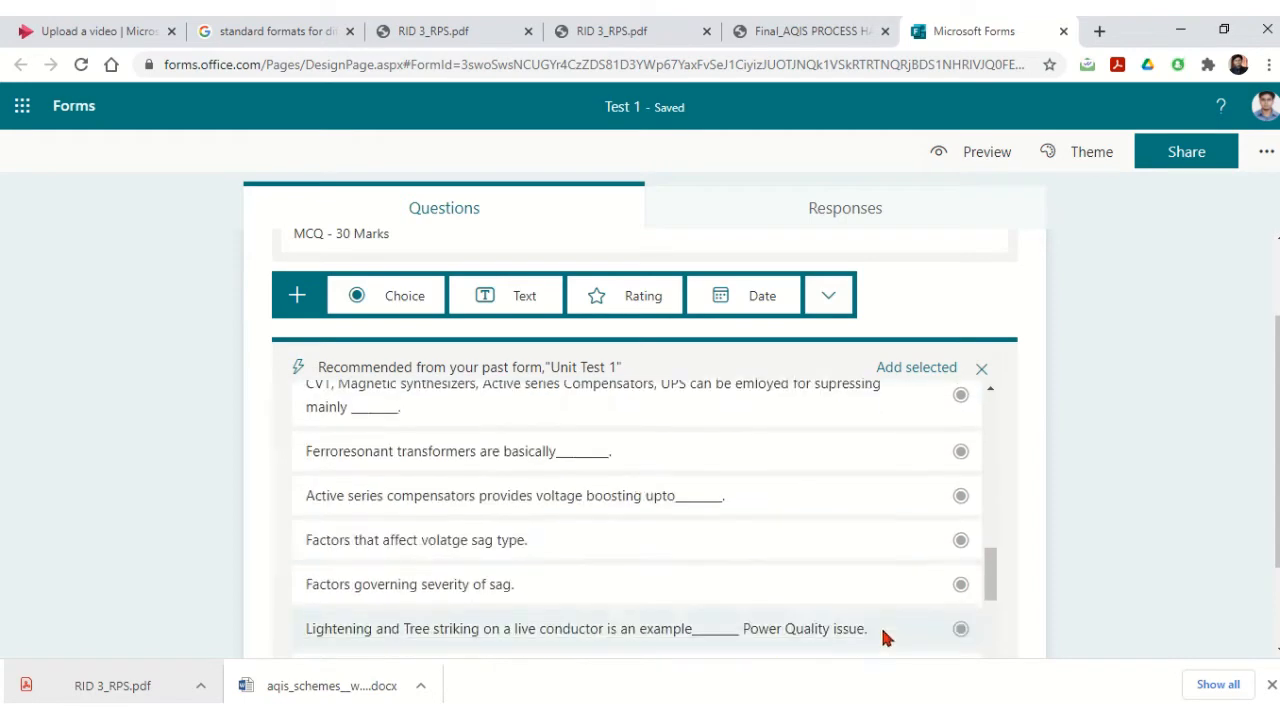
{"action": "scroll", "coordinate": [674, 614], "scroll_direction": "up", "scroll_amount": 2}
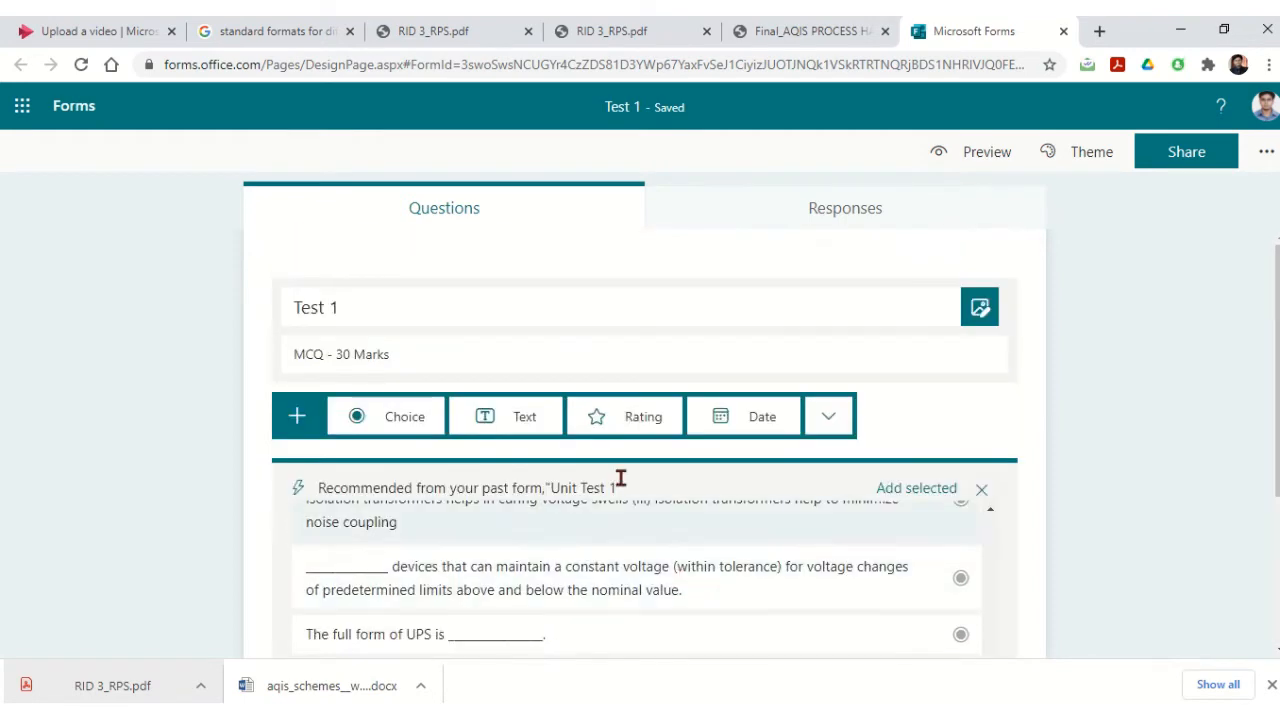
{"action": "left_click", "coordinate": [296, 418]}
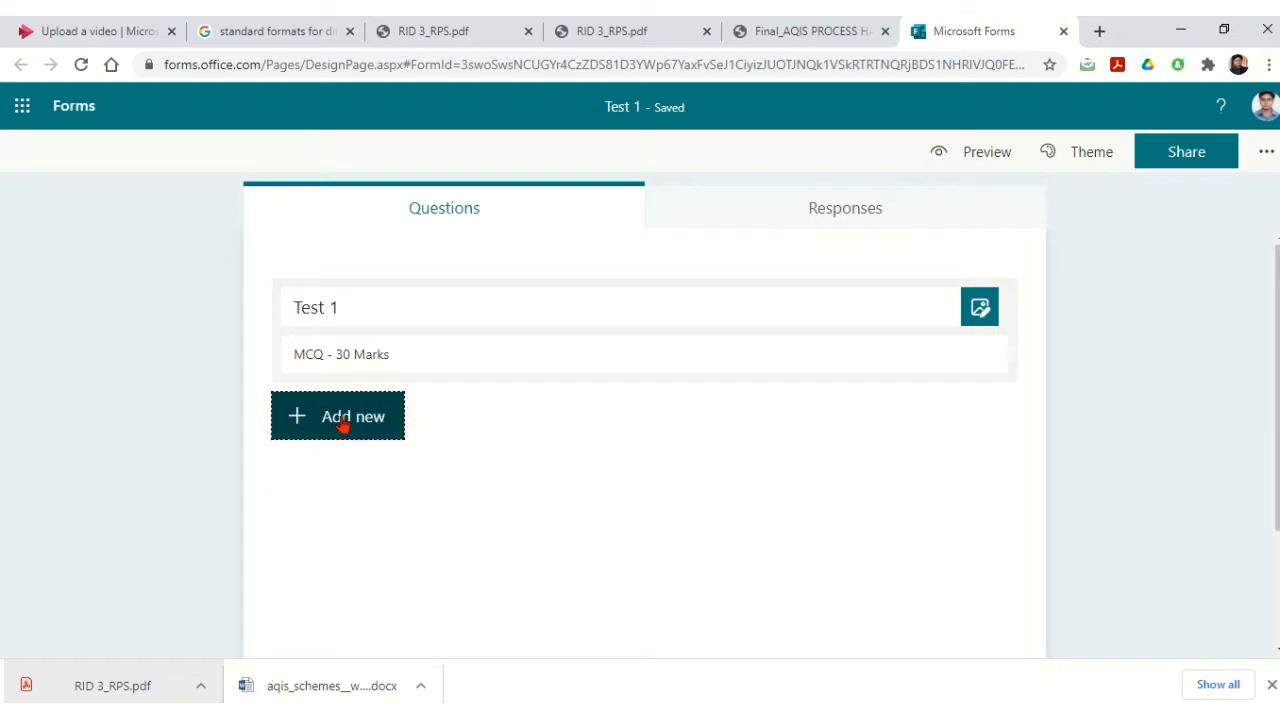
{"action": "scroll", "coordinate": [435, 425], "scroll_direction": "down", "scroll_amount": 1}
{"action": "scroll", "coordinate": [445, 420], "scroll_direction": "up", "scroll_amount": 1}
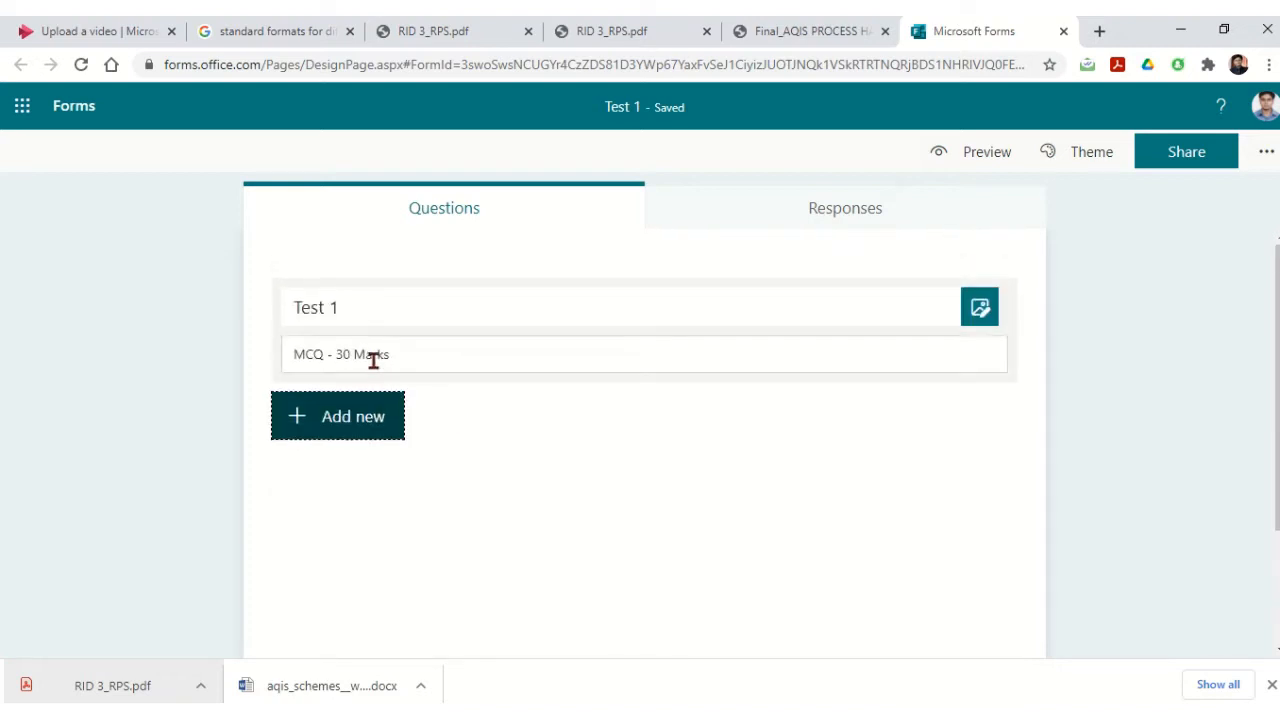
Step: Add a Choice question to the quiz
{"action": "left_click", "coordinate": [366, 420]}
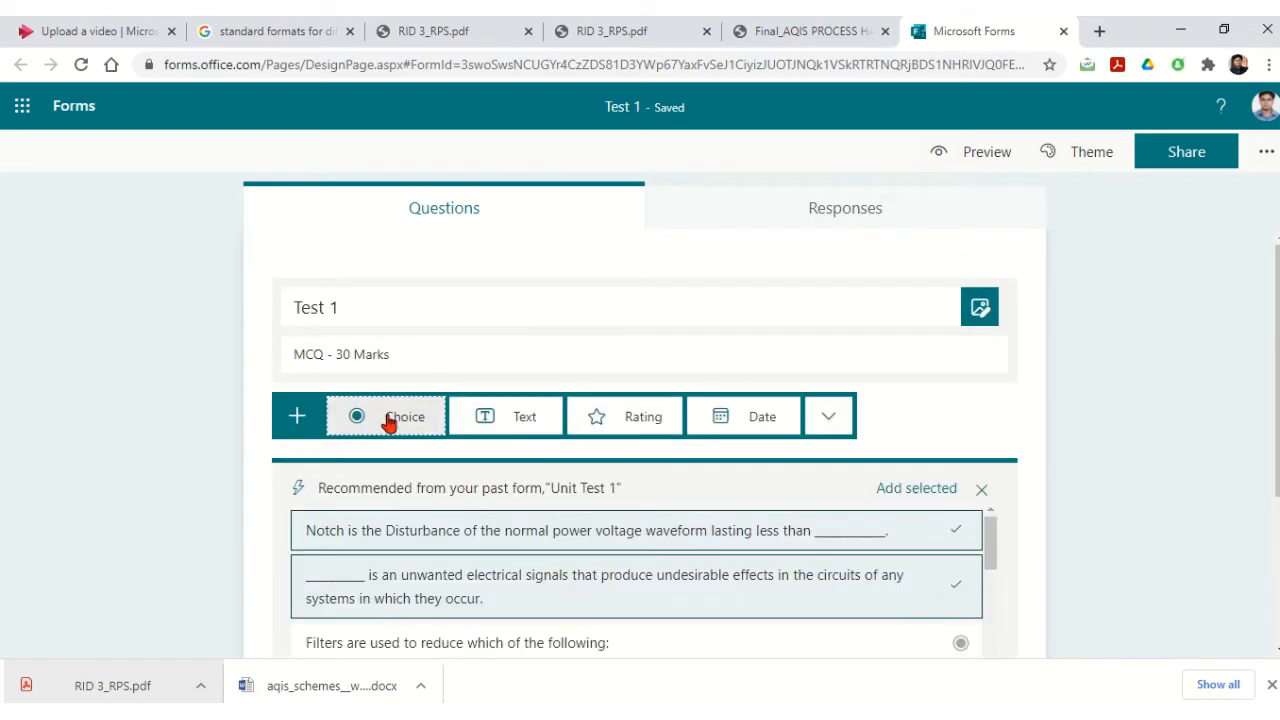
{"action": "left_click", "coordinate": [389, 420]}
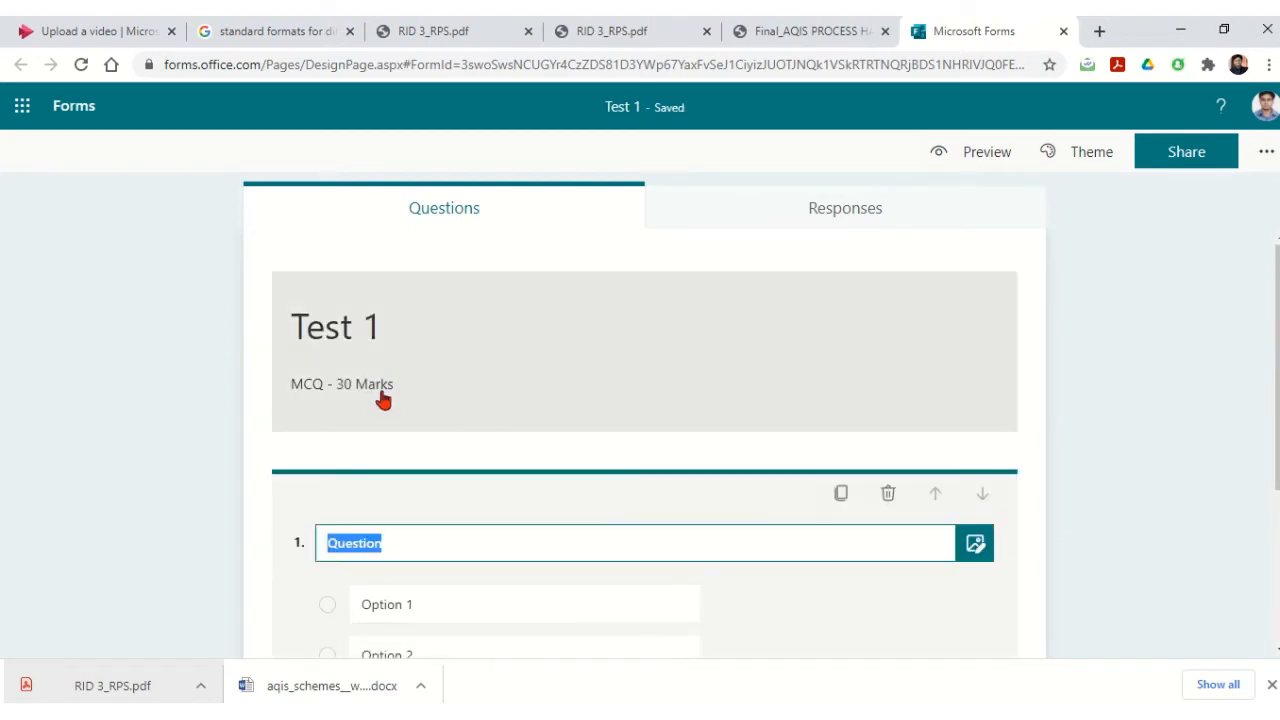
{"action": "scroll", "coordinate": [357, 503], "scroll_direction": "down", "scroll_amount": 1}
{"action": "scroll", "coordinate": [374, 383], "scroll_direction": "up", "scroll_amount": 1}
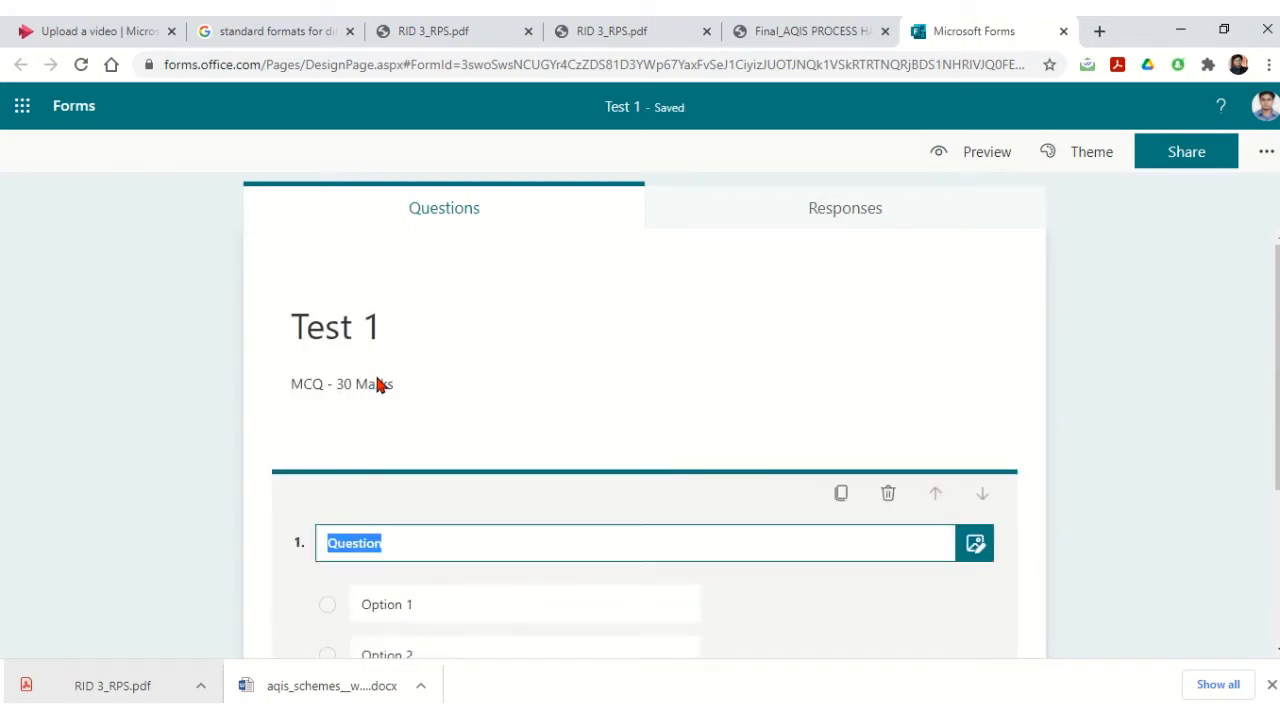
{"action": "scroll", "coordinate": [405, 540], "scroll_direction": "down", "scroll_amount": 2}
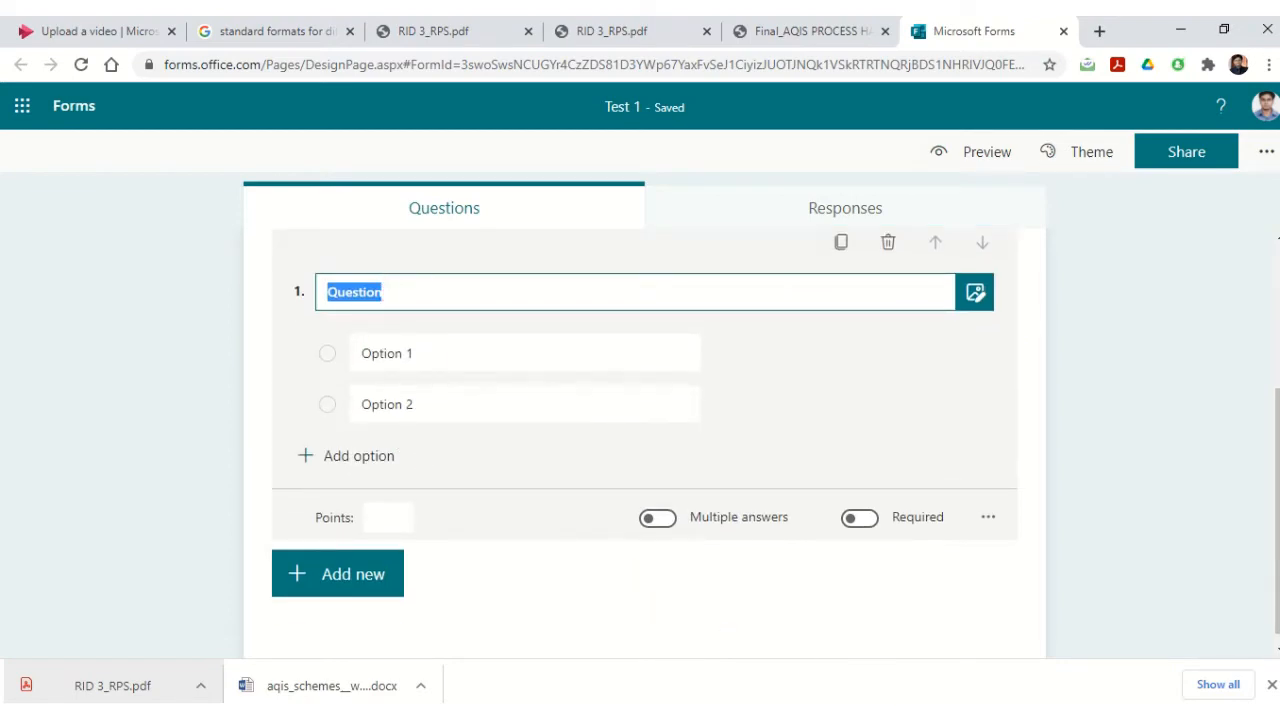
Step: Copy the question "Most of the power quality problems are related to ______." from Power_Quality_Unit_1_MCQ.pdf in Acrobat Reader into question 1 of the Forms quiz
{"action": "key", "text": "alt+Tab"}
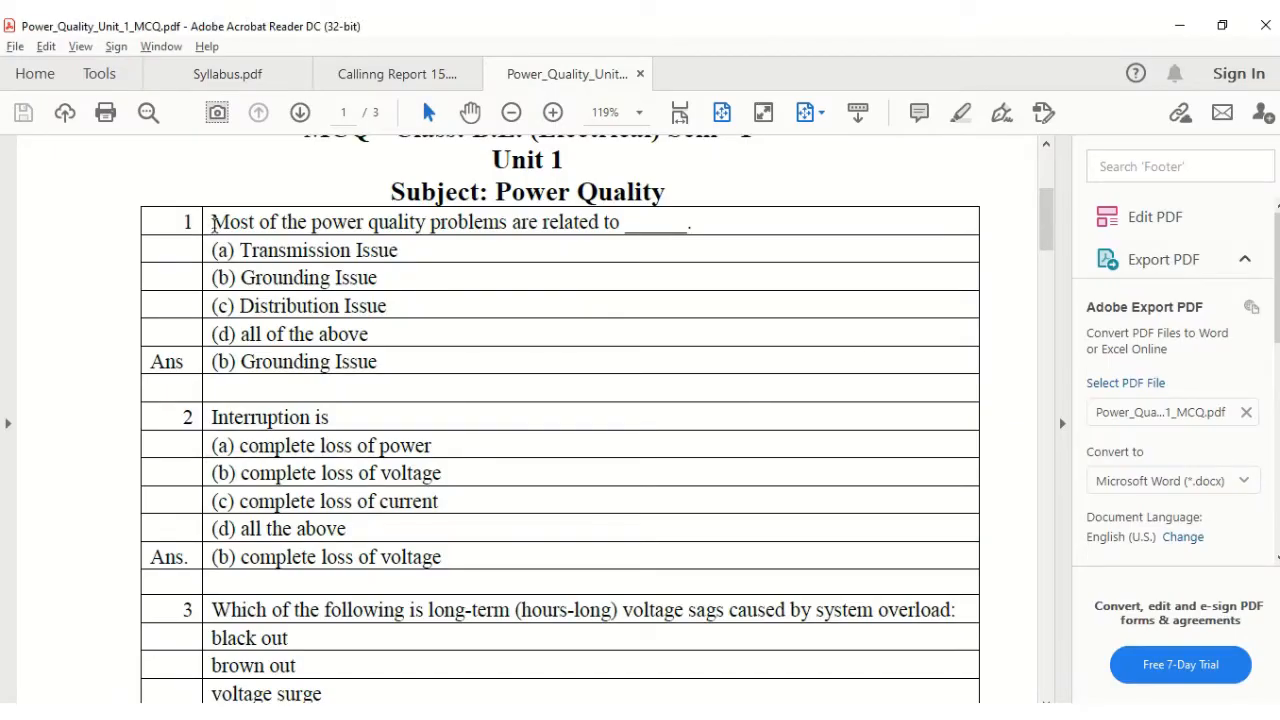
{"action": "left_click_drag", "start_coordinate": [213, 225], "coordinate": [688, 224]}
{"action": "key", "text": "ctrl+c"}
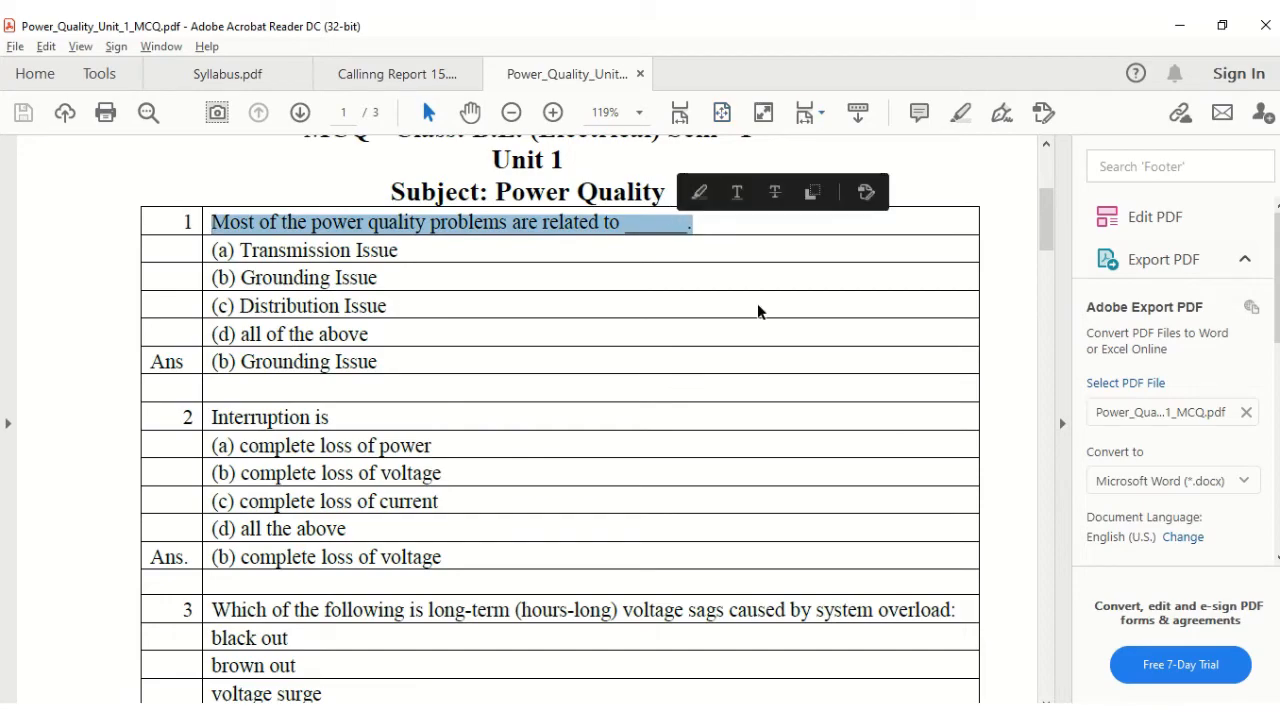
{"action": "key", "text": "alt+Tab"}
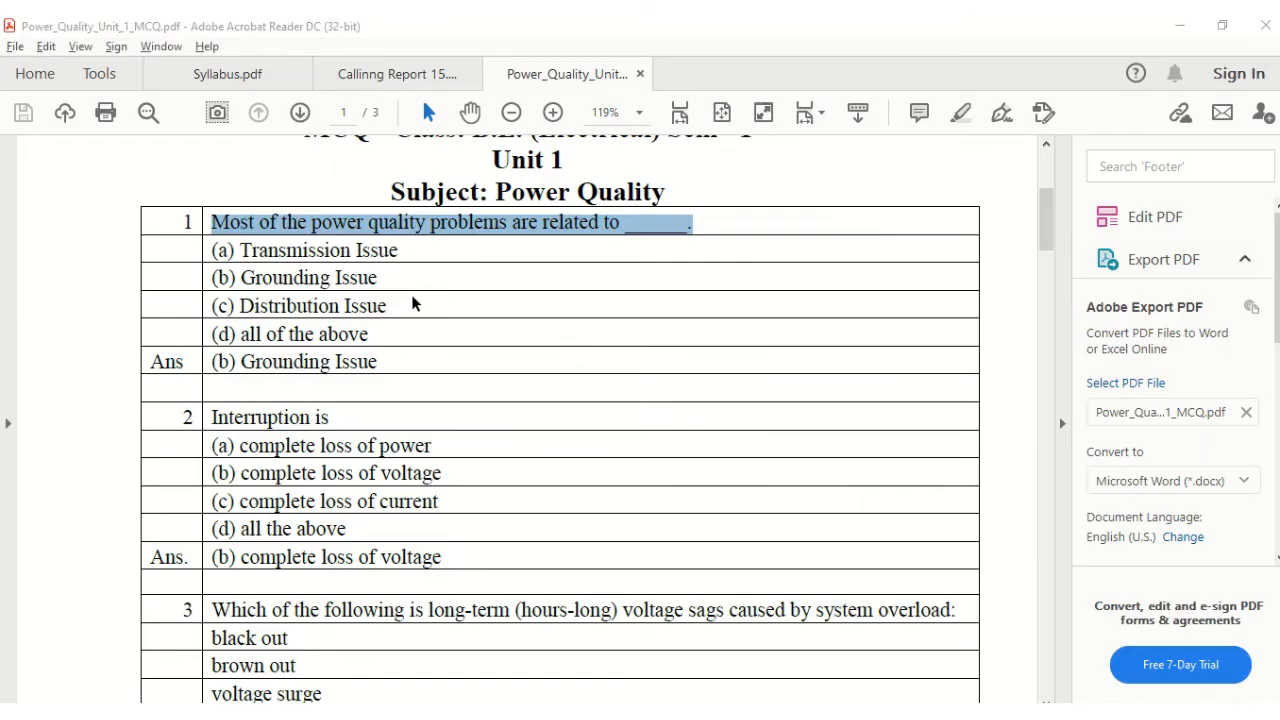
{"action": "key", "text": "alt+Tab"}
{"action": "key", "text": "ctrl+v"}
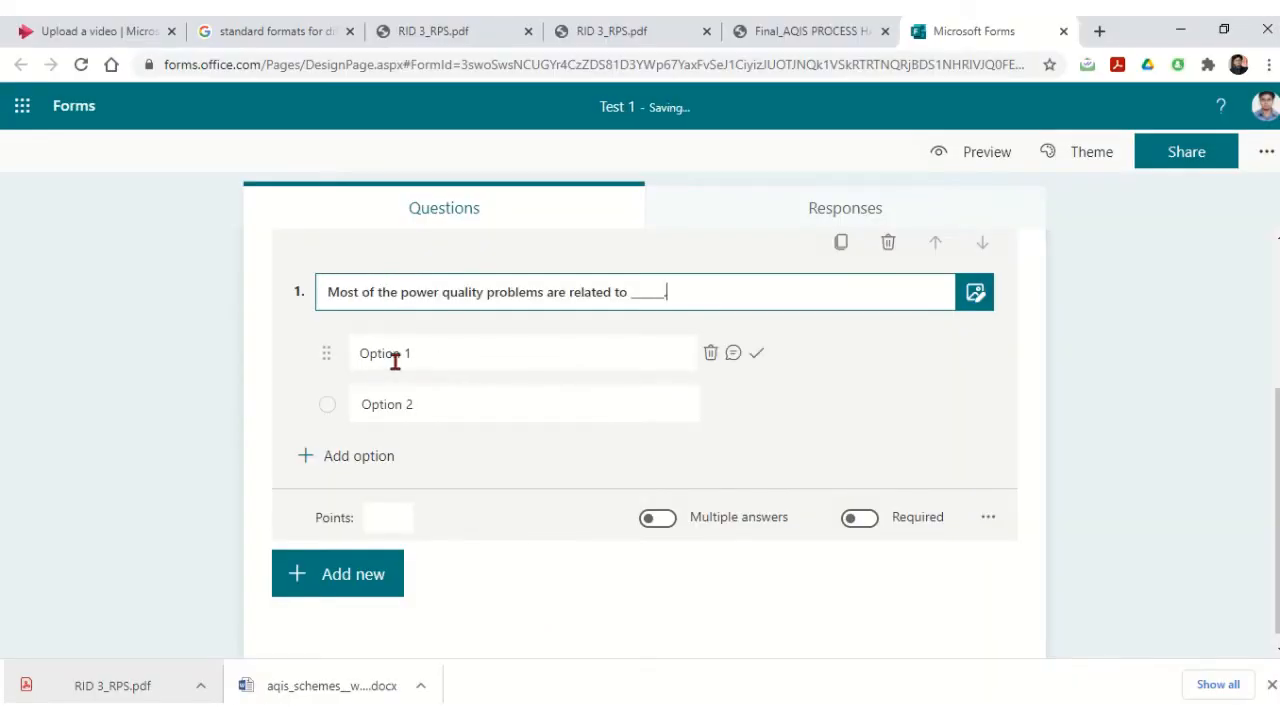
Step: Copy options (a) Transmission Issue through (d) all of the above from the PDF in Acrobat Reader into question 1's answers in Forms, starting at Option 1
{"action": "key", "text": "alt+Tab"}
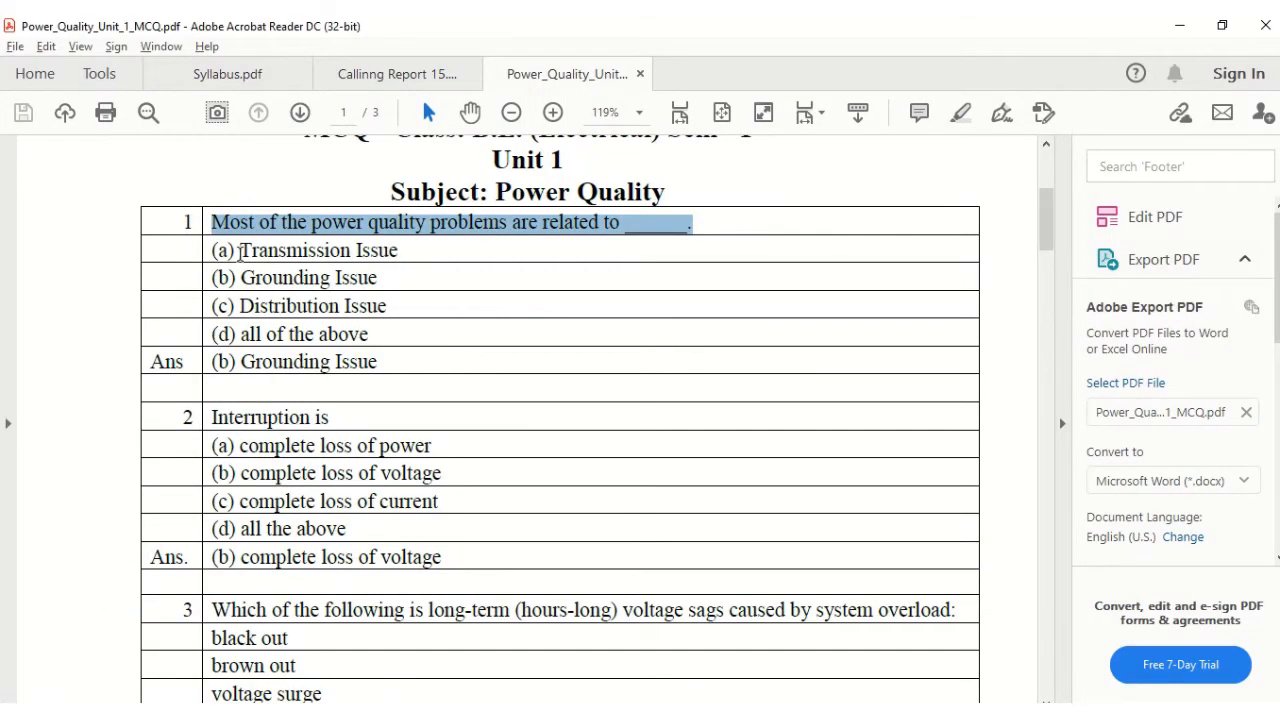
{"action": "left_click_drag", "start_coordinate": [213, 250], "coordinate": [371, 328]}
{"action": "key", "text": "ctrl+c"}
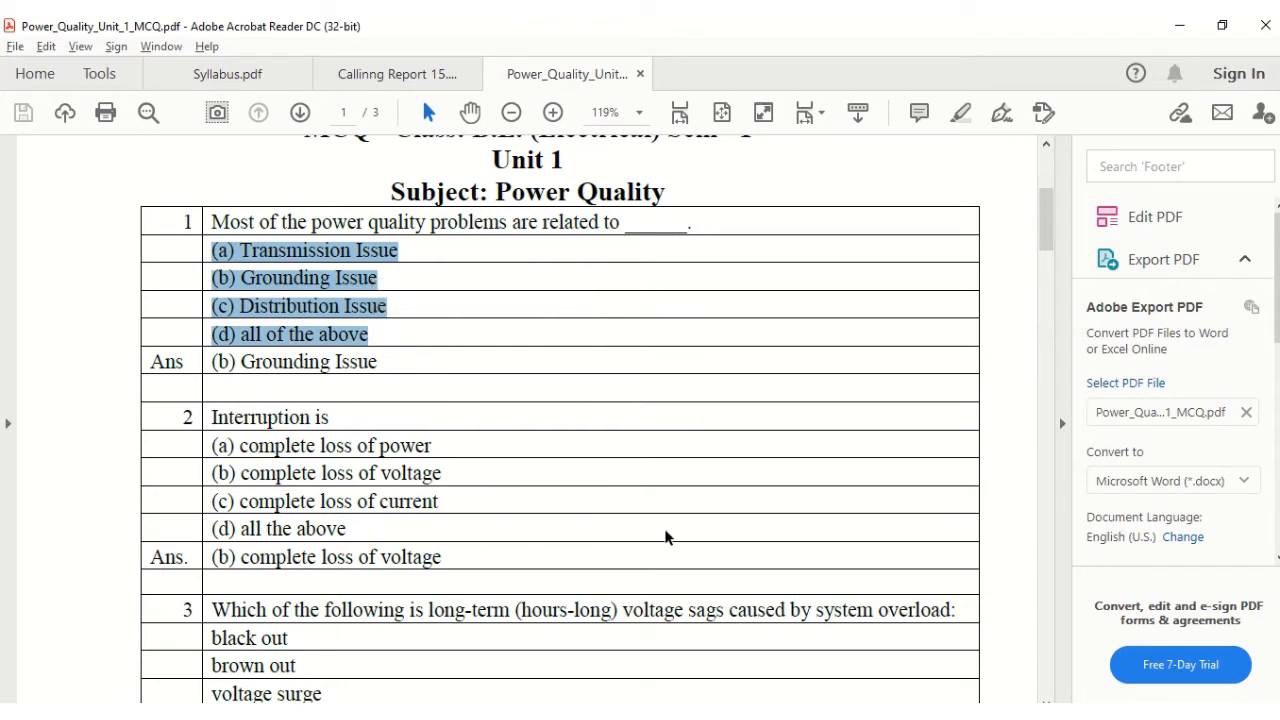
{"action": "key", "text": "alt+Tab"}
{"action": "left_click", "coordinate": [389, 354]}
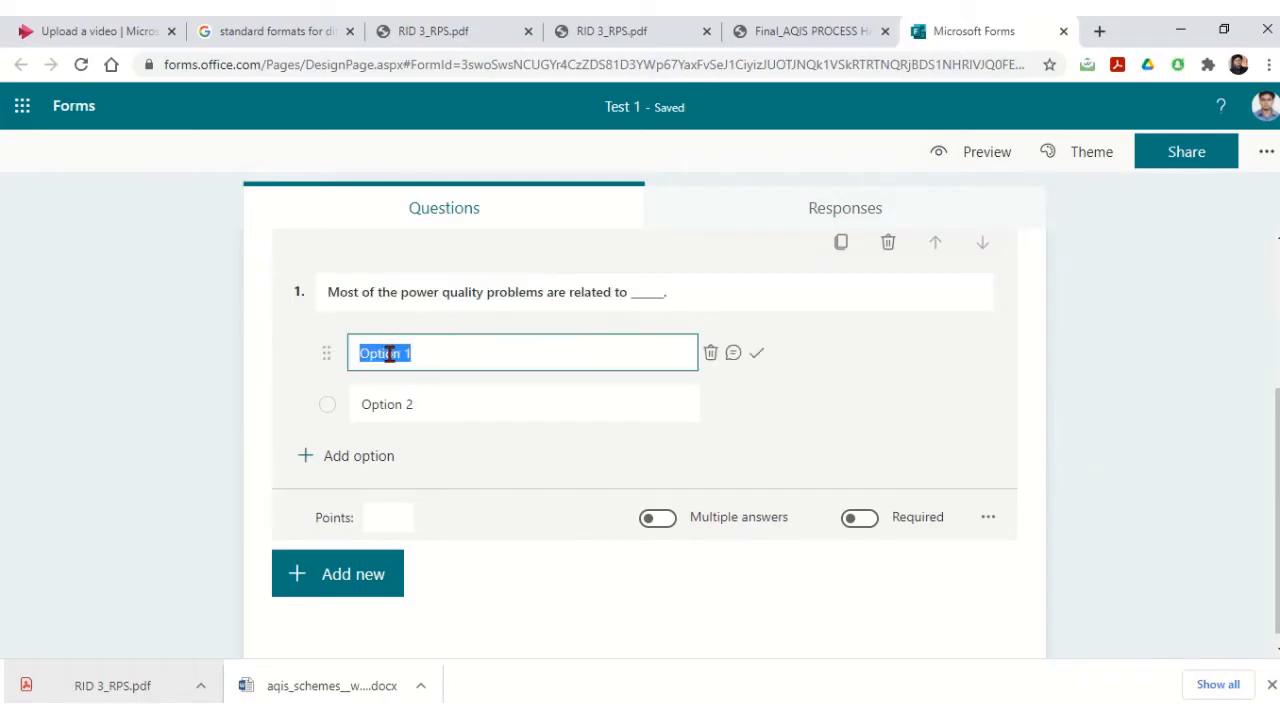
{"action": "key", "text": "ctrl+v"}
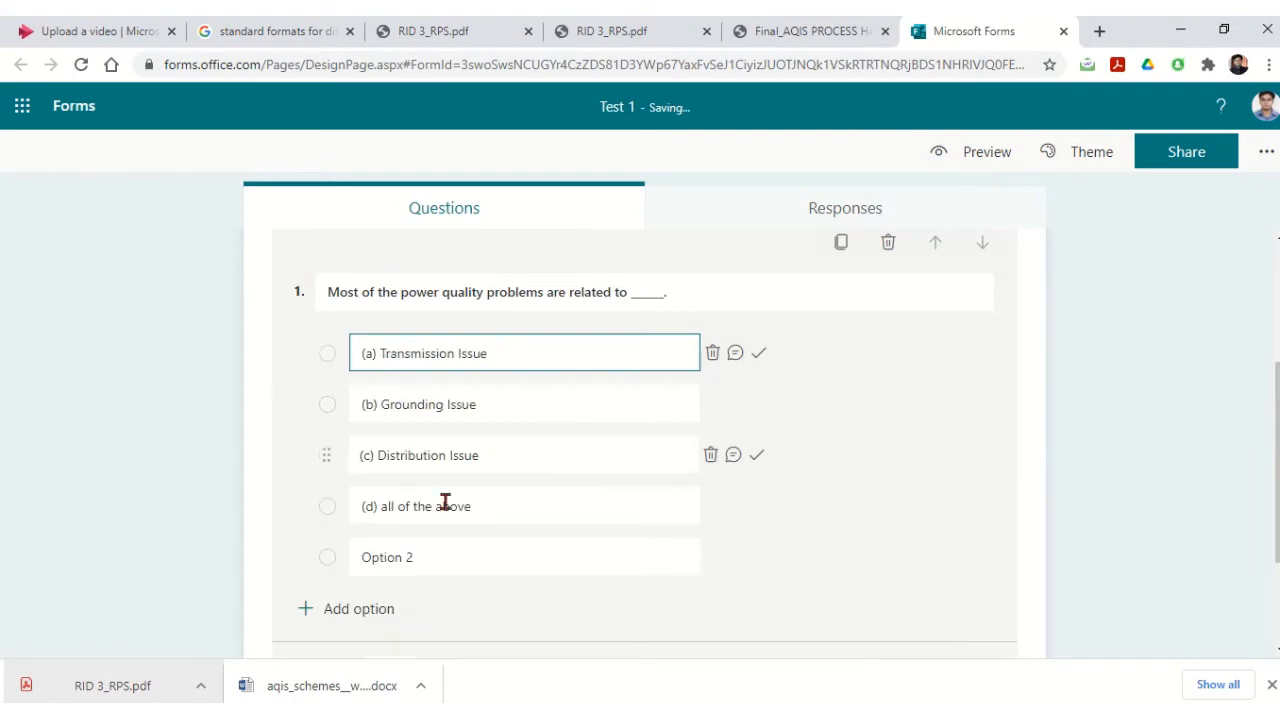
Step: Check the answer to question 1 in the Acrobat Reader PDF and mark (b) Grounding Issue as the correct answer in Forms
{"action": "key", "text": "alt+Tab"}
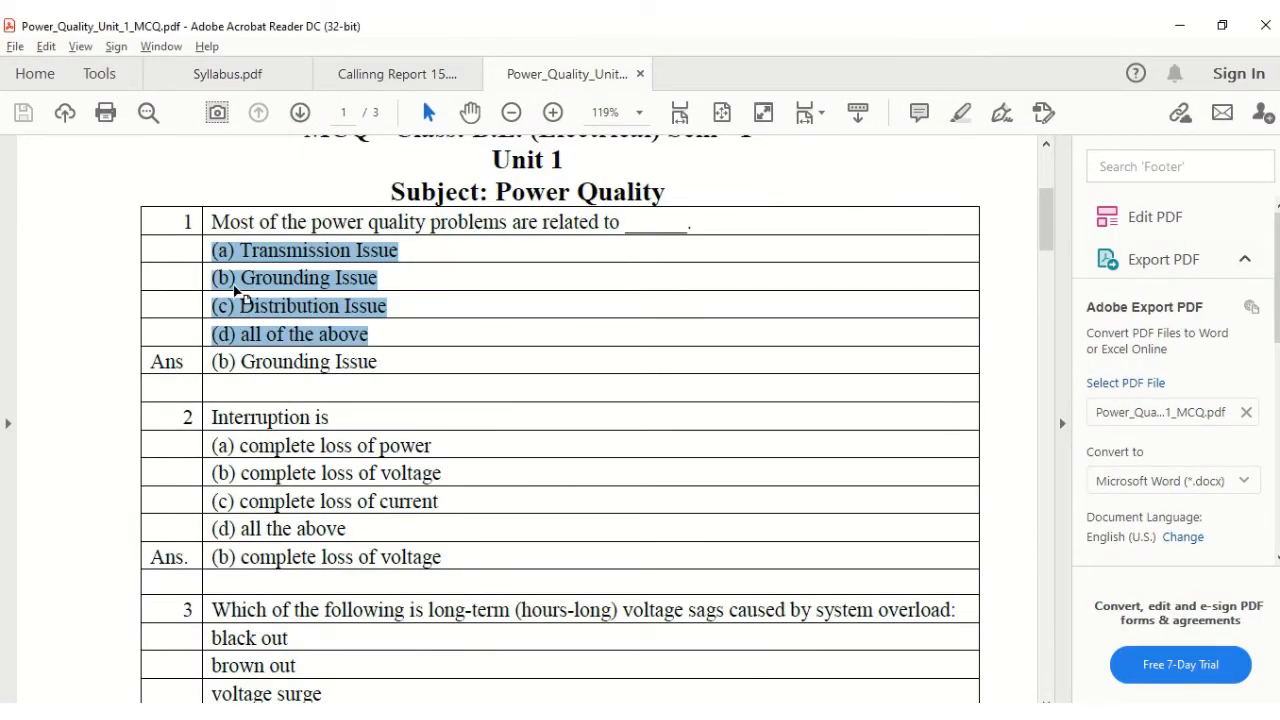
{"action": "key", "text": "alt+Tab"}
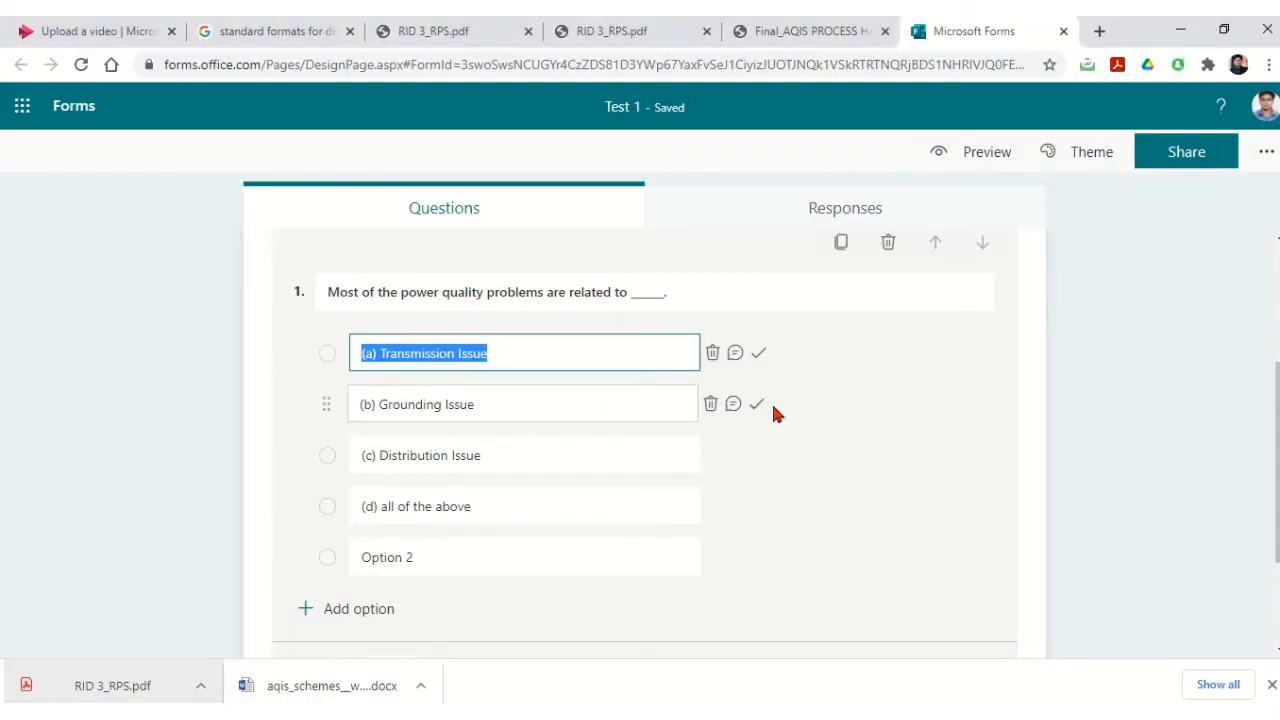
{"action": "left_click", "coordinate": [758, 408]}
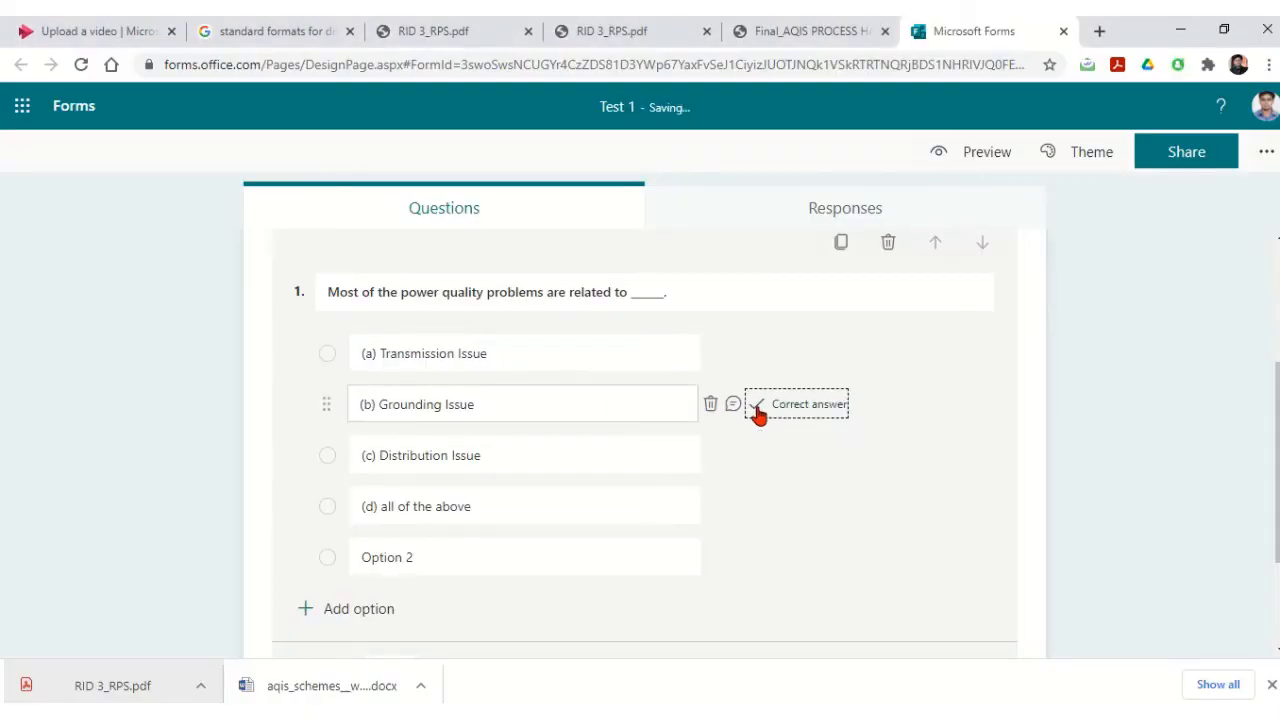
Step: Set question 1 to 1 point and make it required
{"action": "scroll", "coordinate": [789, 428], "scroll_direction": "down", "scroll_amount": 1}
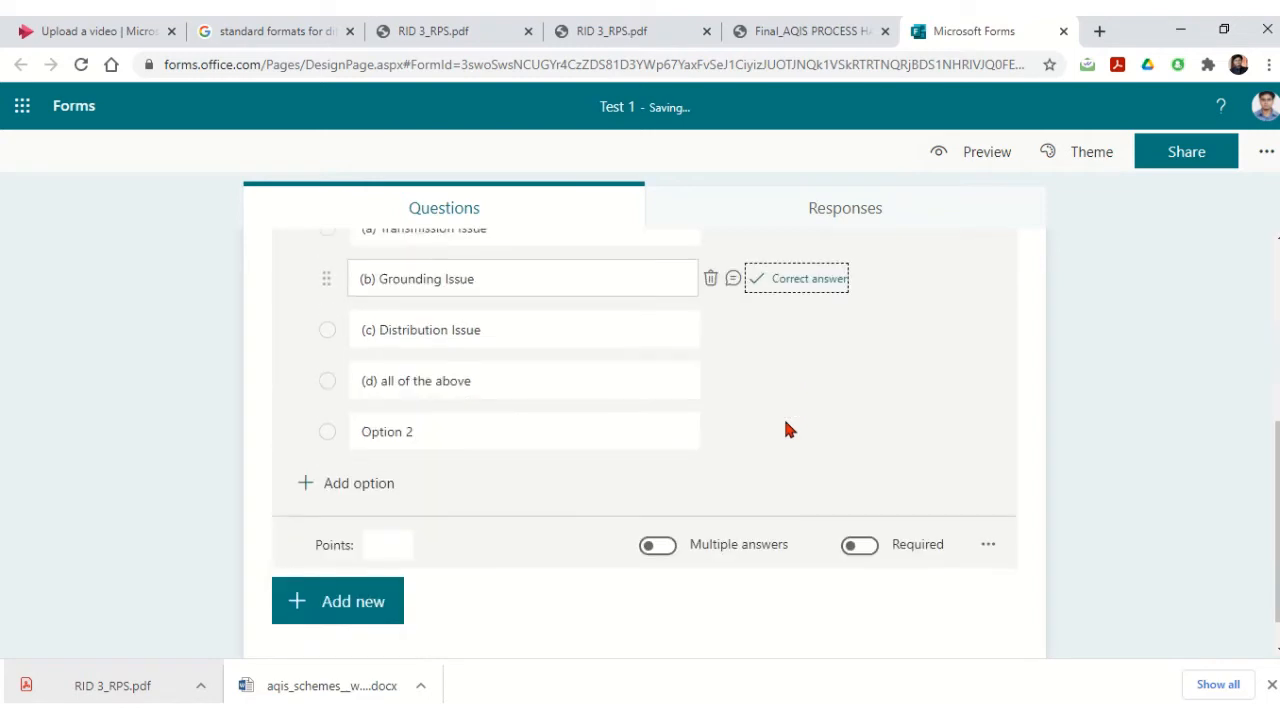
{"action": "left_click", "coordinate": [395, 540]}
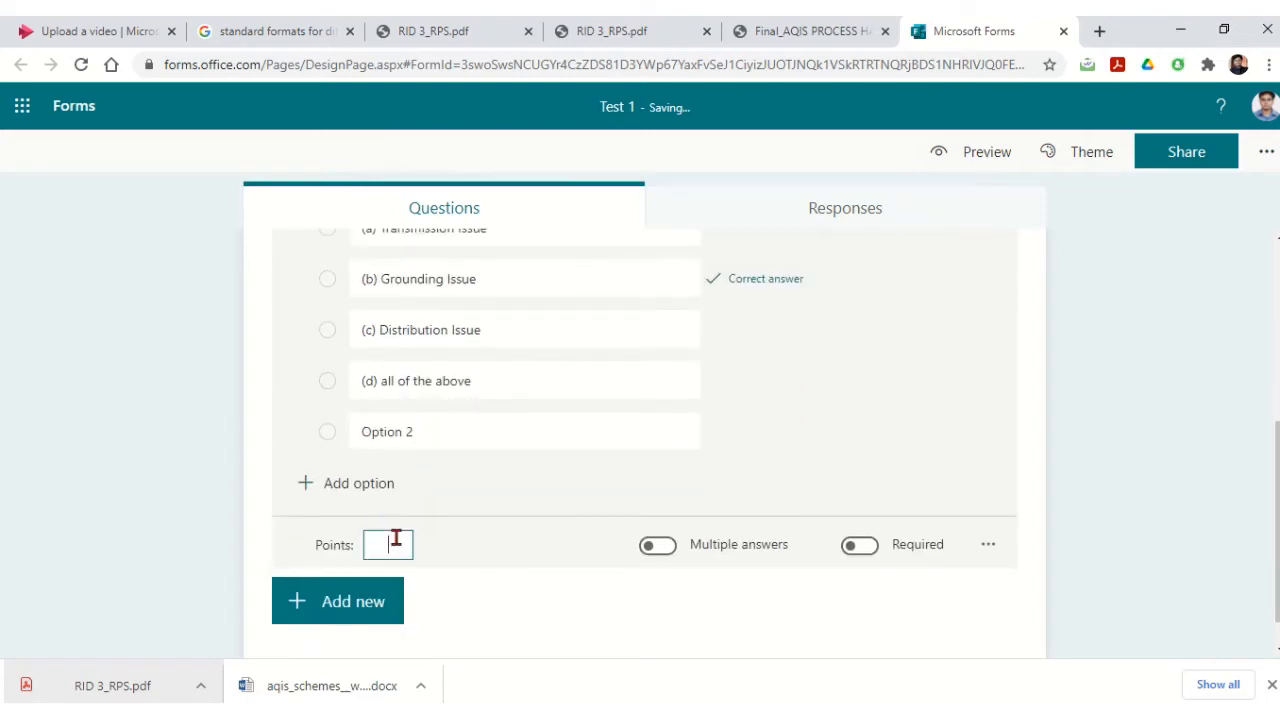
{"action": "type", "text": "1"}
{"action": "scroll", "coordinate": [657, 423], "scroll_direction": "up", "scroll_amount": 1}
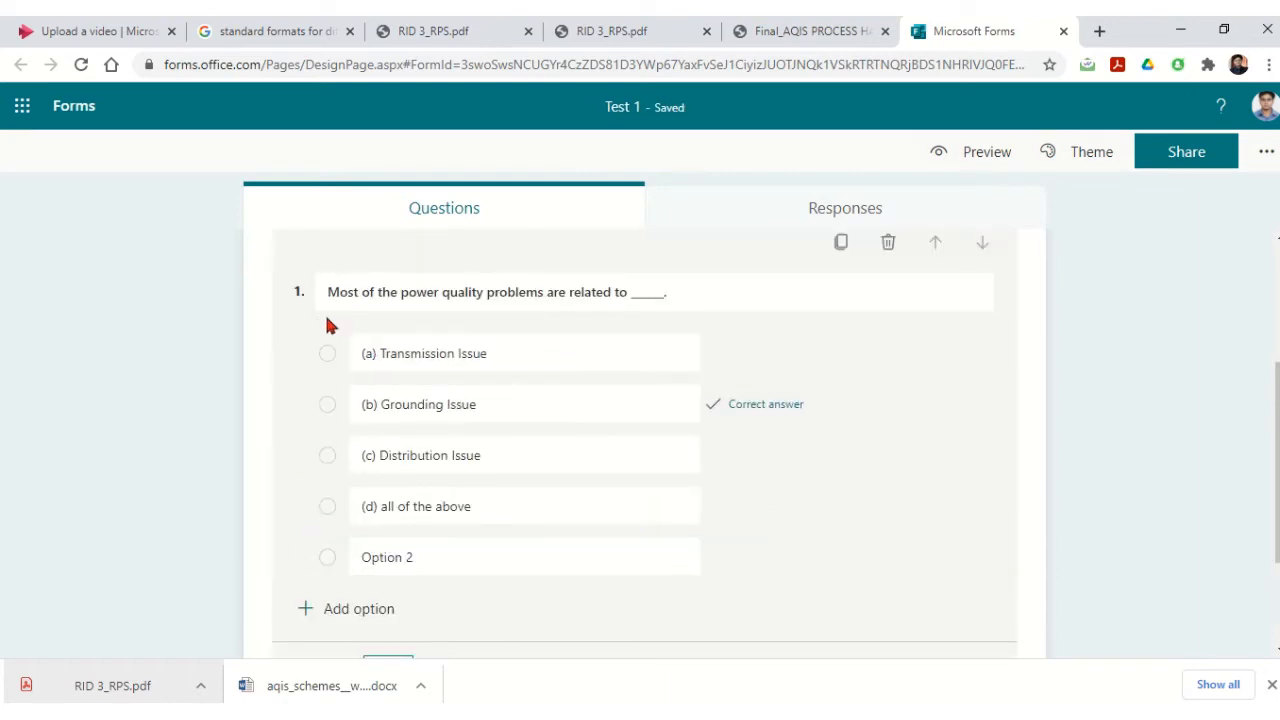
{"action": "scroll", "coordinate": [775, 322], "scroll_direction": "down", "scroll_amount": 1}
{"action": "left_click", "coordinate": [860, 545]}
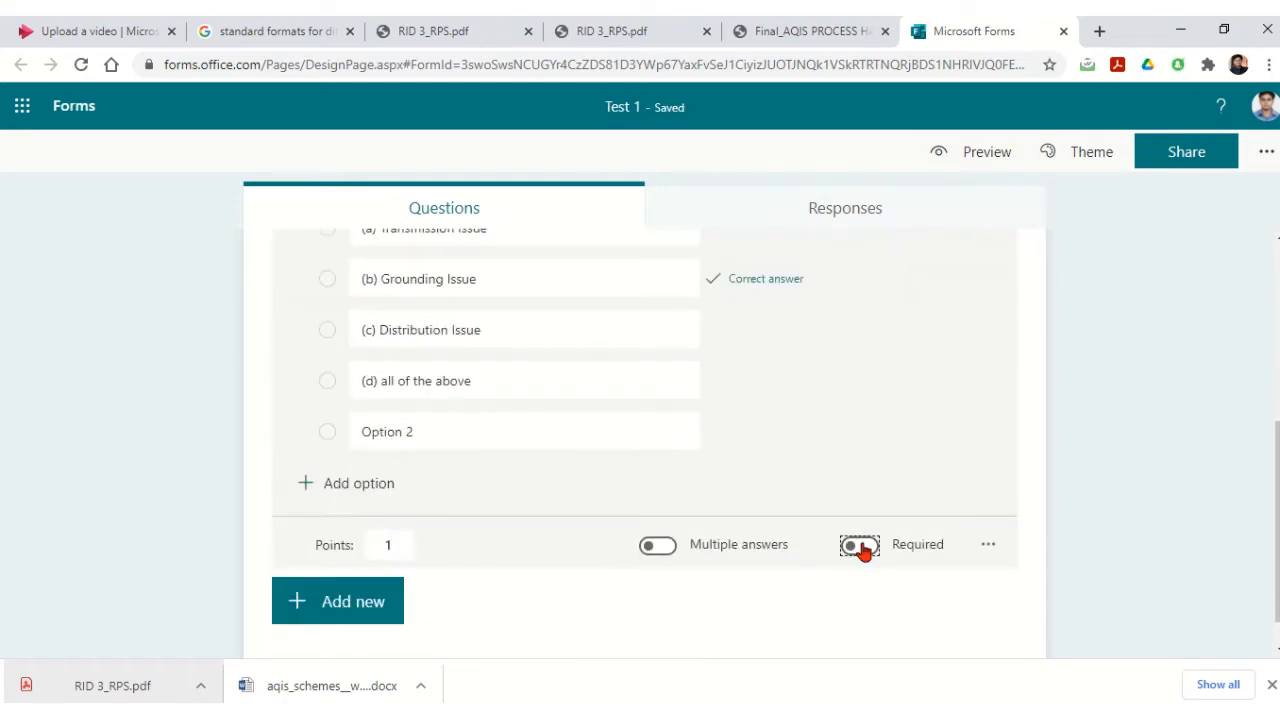
Step: Review question 1's text, answer options, points and required setting
{"action": "scroll", "coordinate": [928, 453], "scroll_direction": "up", "scroll_amount": 1}
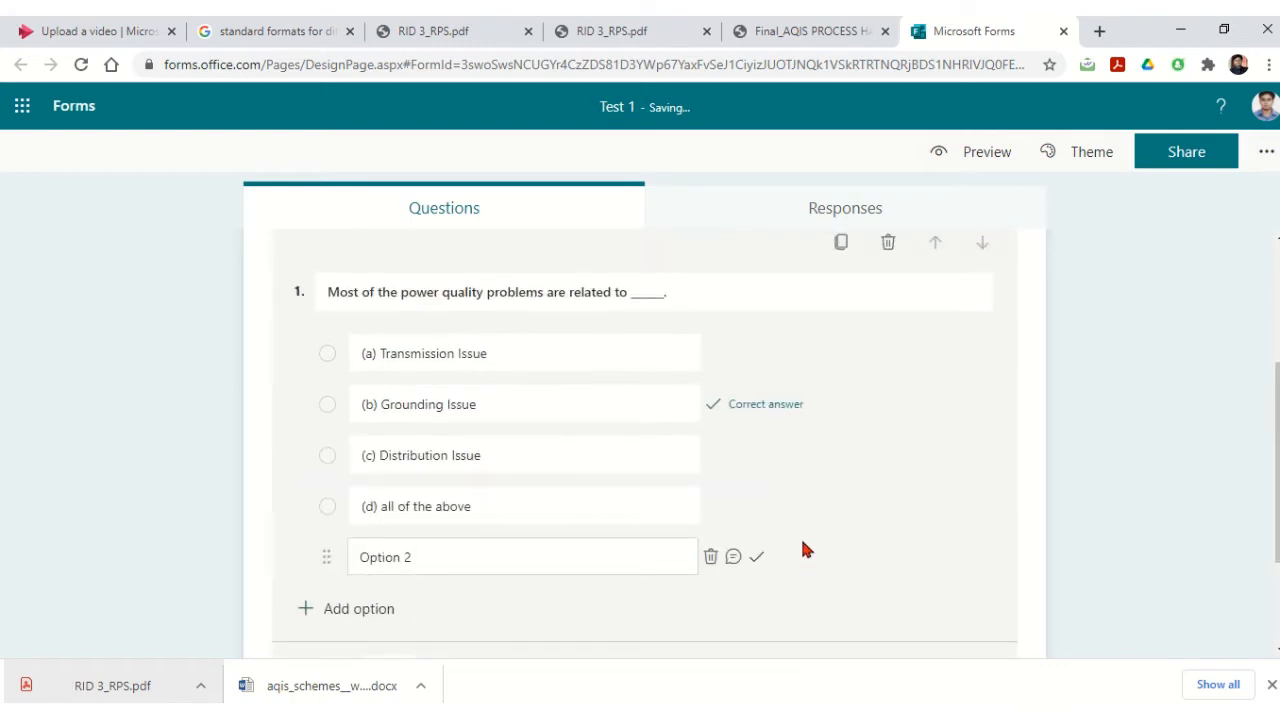
{"action": "scroll", "coordinate": [806, 549], "scroll_direction": "down", "scroll_amount": 2}
{"action": "scroll", "coordinate": [571, 389], "scroll_direction": "up", "scroll_amount": 2}
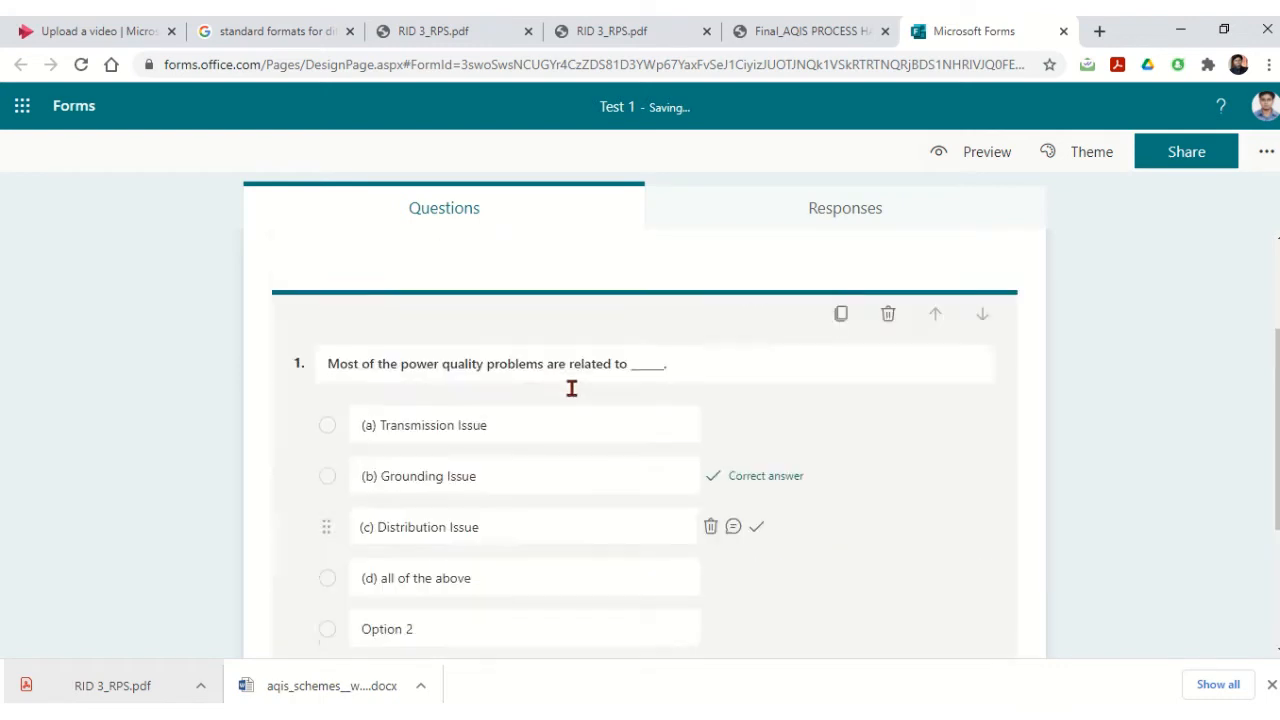
{"action": "scroll", "coordinate": [563, 398], "scroll_direction": "down", "scroll_amount": 2}
{"action": "scroll", "coordinate": [557, 398], "scroll_direction": "up", "scroll_amount": 1}
{"action": "scroll", "coordinate": [557, 398], "scroll_direction": "up", "scroll_amount": 1}
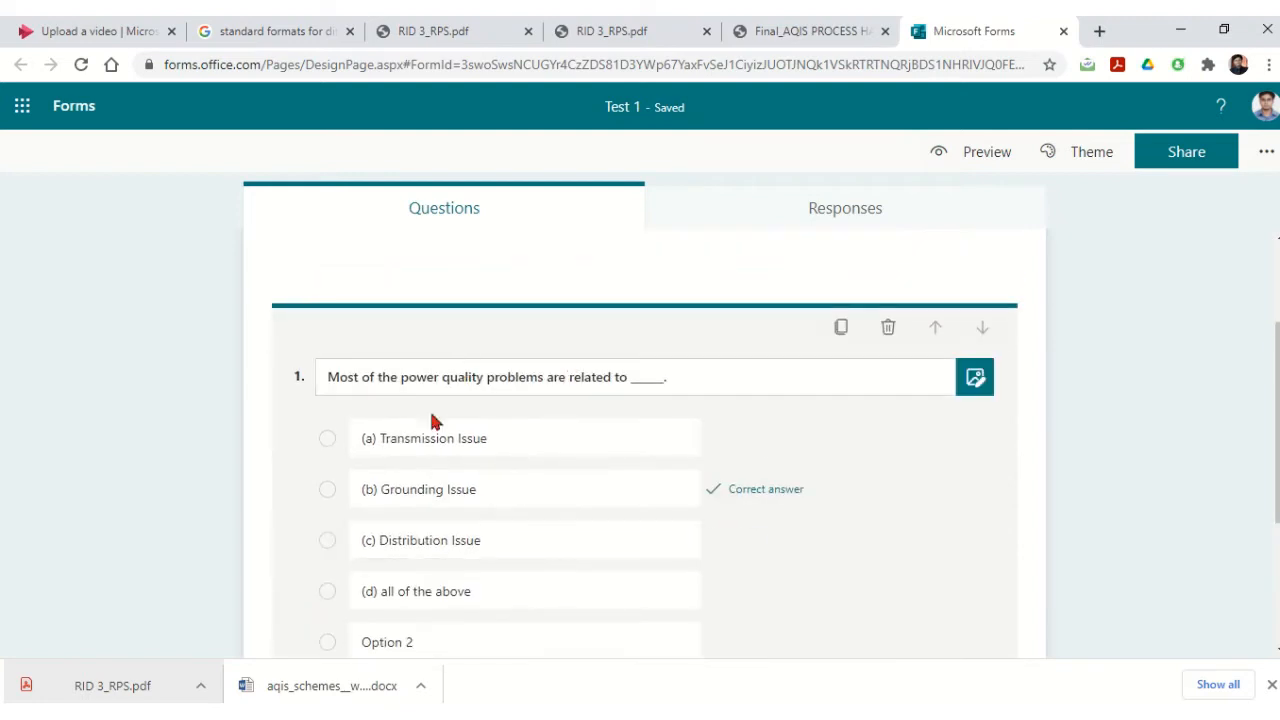
{"action": "scroll", "coordinate": [434, 420], "scroll_direction": "down", "scroll_amount": 2}
{"action": "scroll", "coordinate": [491, 520], "scroll_direction": "up", "scroll_amount": 1}
{"action": "scroll", "coordinate": [409, 414], "scroll_direction": "down", "scroll_amount": 1}
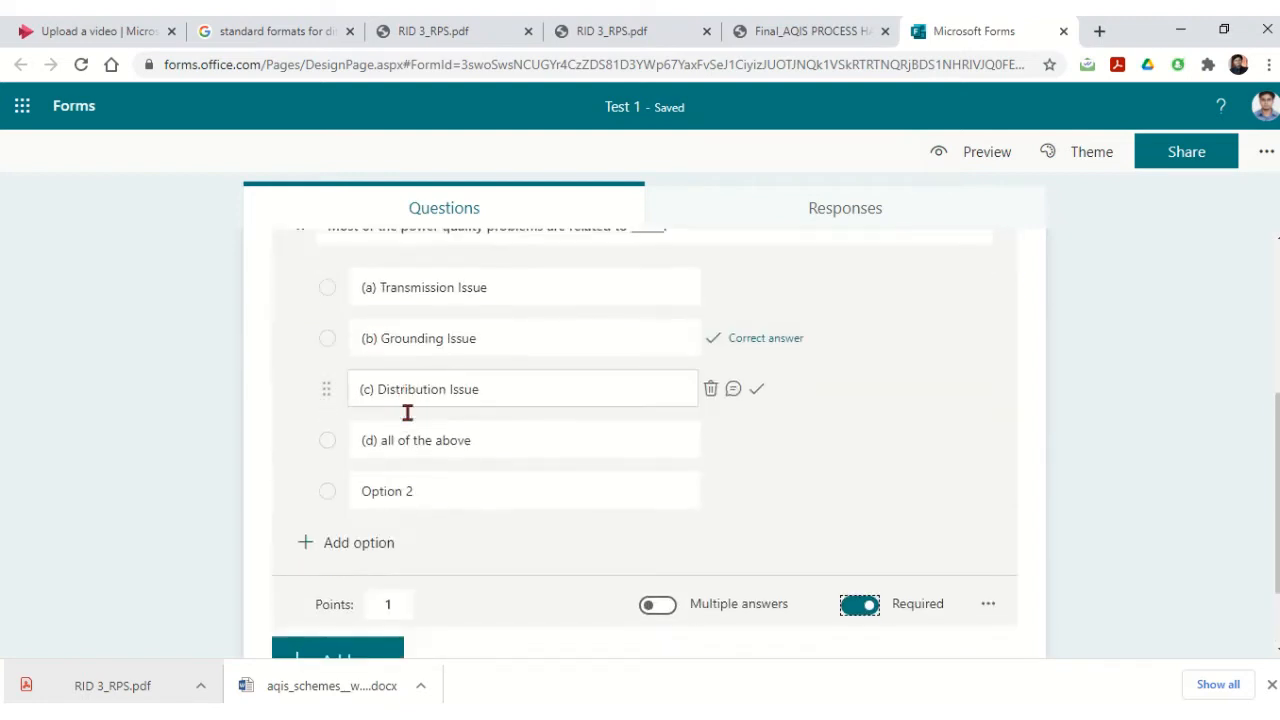
Step: Add a second Choice question and copy the question text "Interruption is" into it from the PDF in Acrobat Reader
{"action": "left_click", "coordinate": [314, 579]}
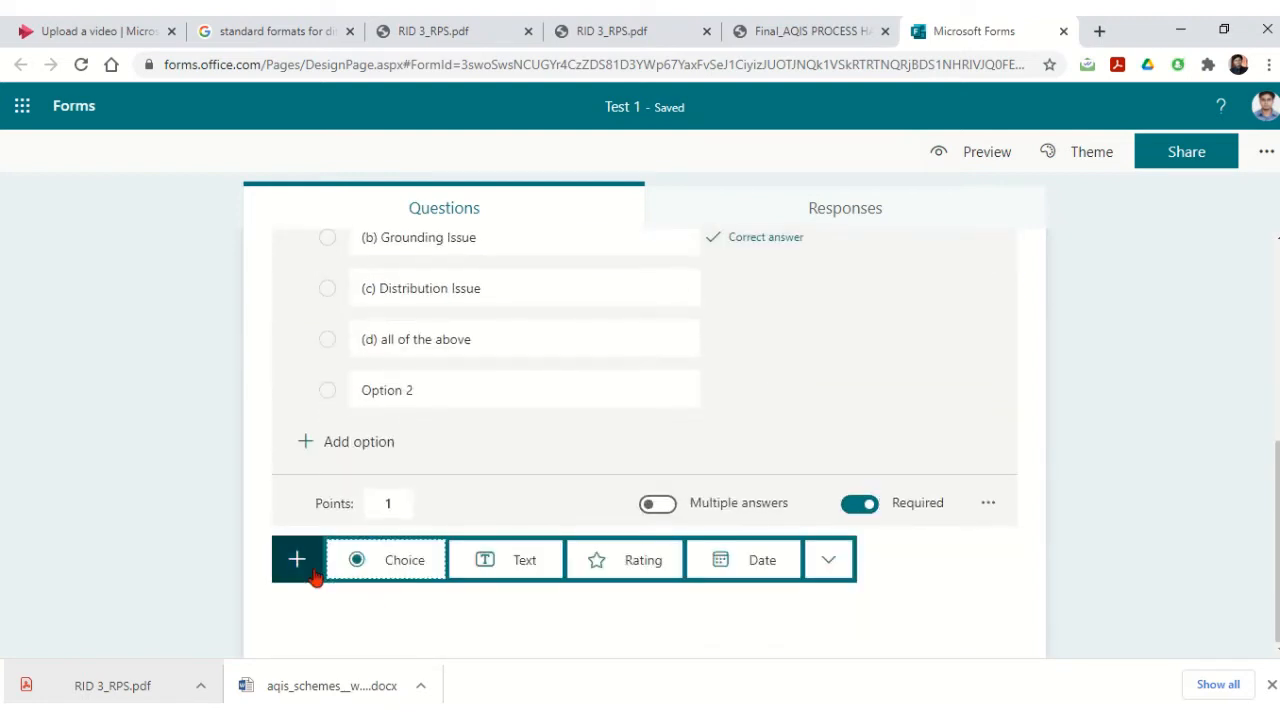
{"action": "left_click", "coordinate": [392, 563]}
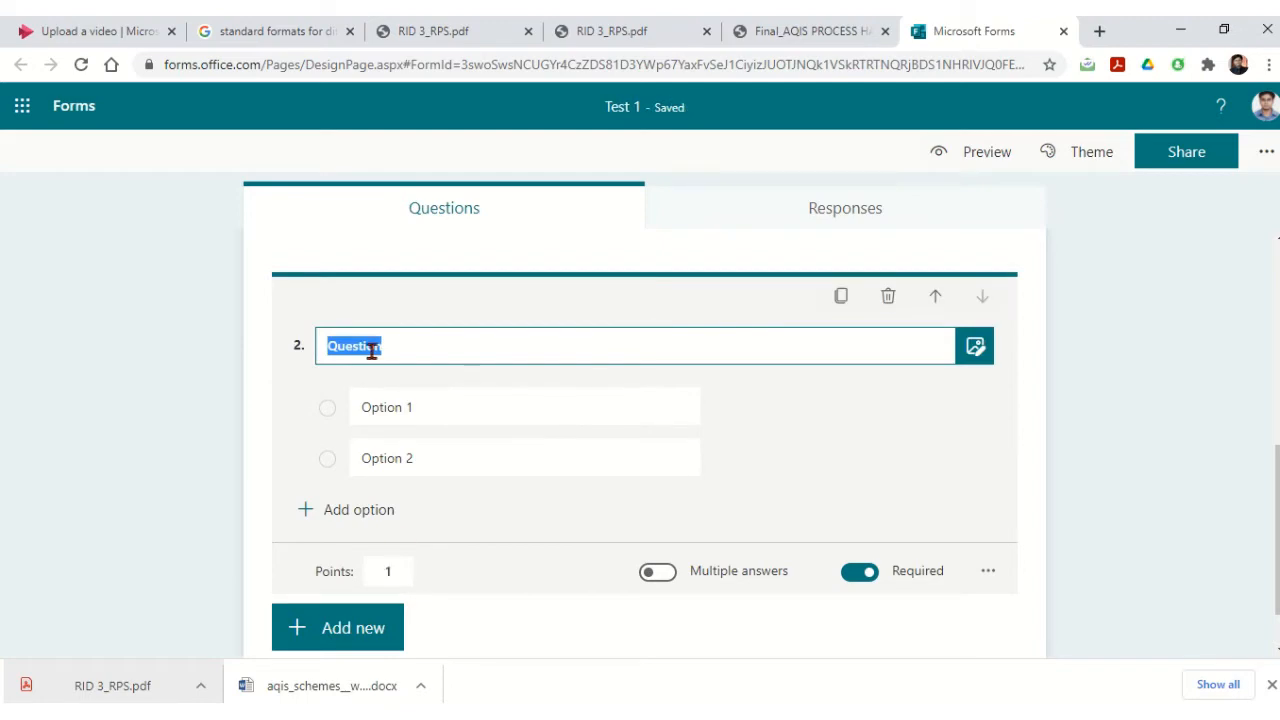
{"action": "key", "text": "alt+Tab"}
{"action": "scroll", "coordinate": [344, 380], "scroll_direction": "down", "scroll_amount": 1}
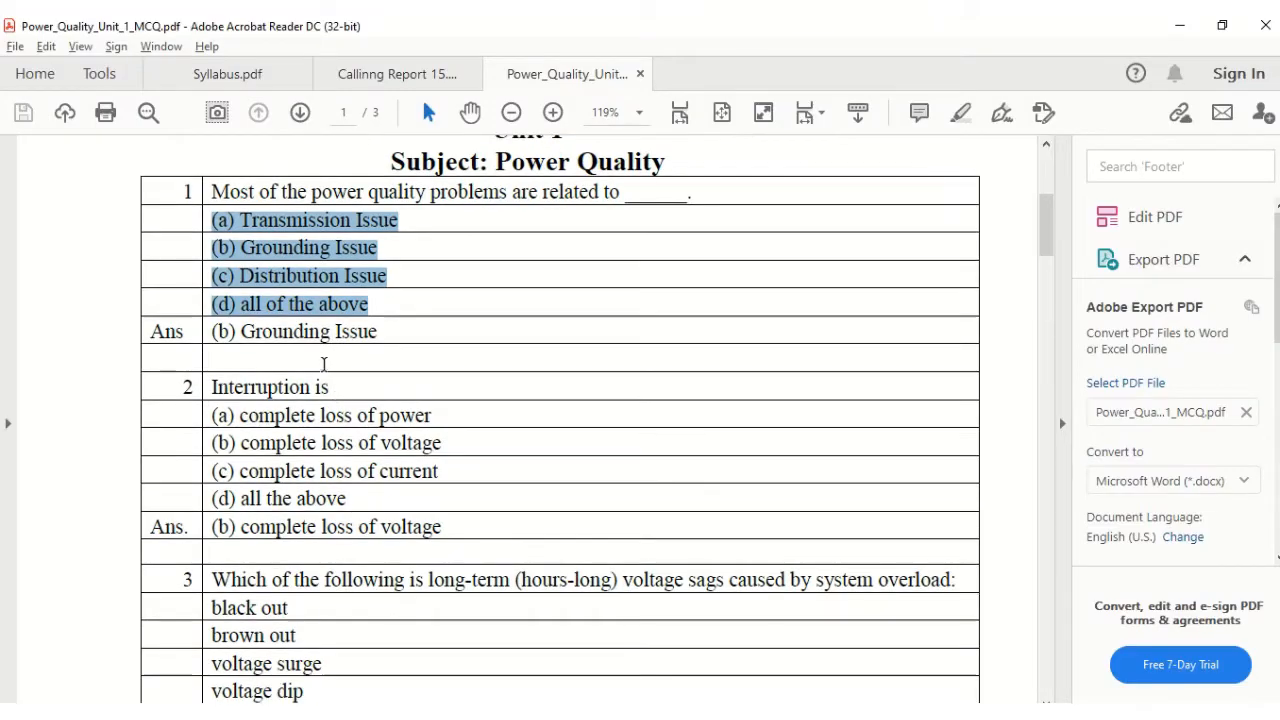
{"action": "left_click_drag", "start_coordinate": [332, 390], "coordinate": [211, 390]}
{"action": "key", "text": "ctrl+c"}
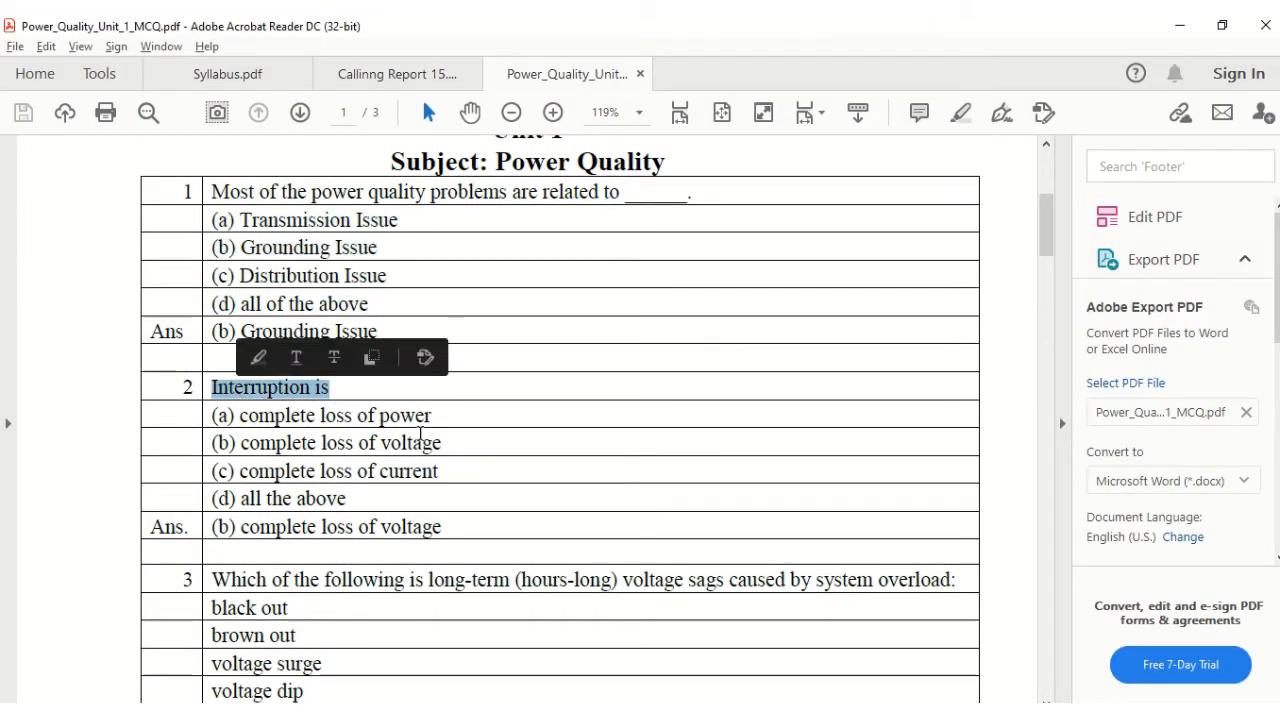
{"action": "key", "text": "alt+Tab"}
{"action": "left_click", "coordinate": [397, 343]}
{"action": "key", "text": "ctrl+v"}
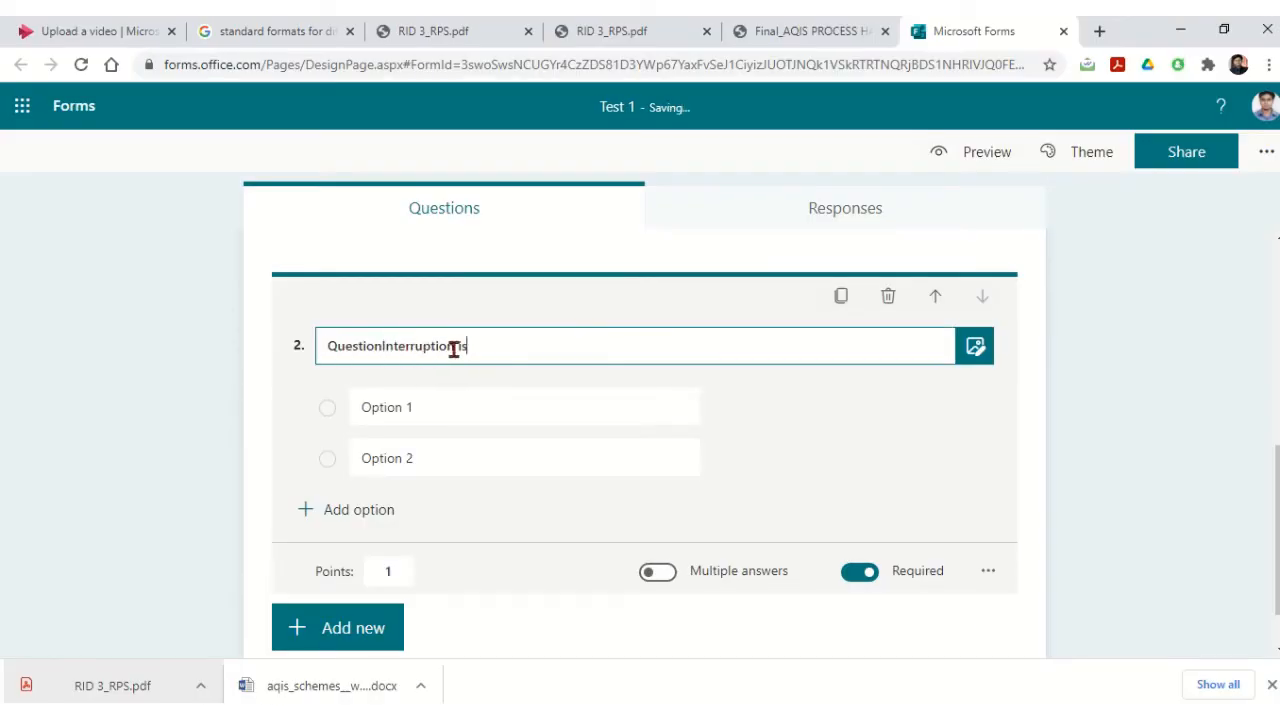
{"action": "left_click_drag", "start_coordinate": [482, 346], "coordinate": [290, 358]}
{"action": "key", "text": "ctrl+v"}
Step: Copy options (a) complete loss of power through (d) all the above from the PDF into question 2's answers, starting at Option 1
{"action": "left_click", "coordinate": [410, 402]}
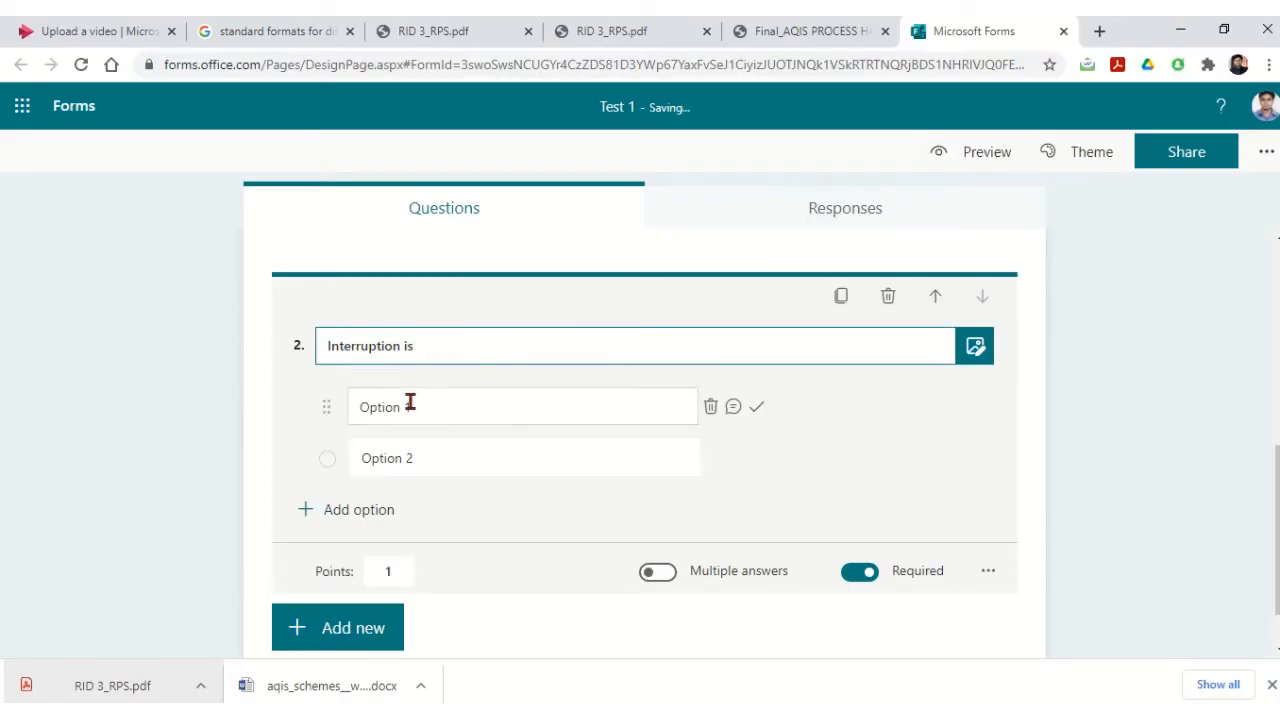
{"action": "key", "text": "alt+Tab"}
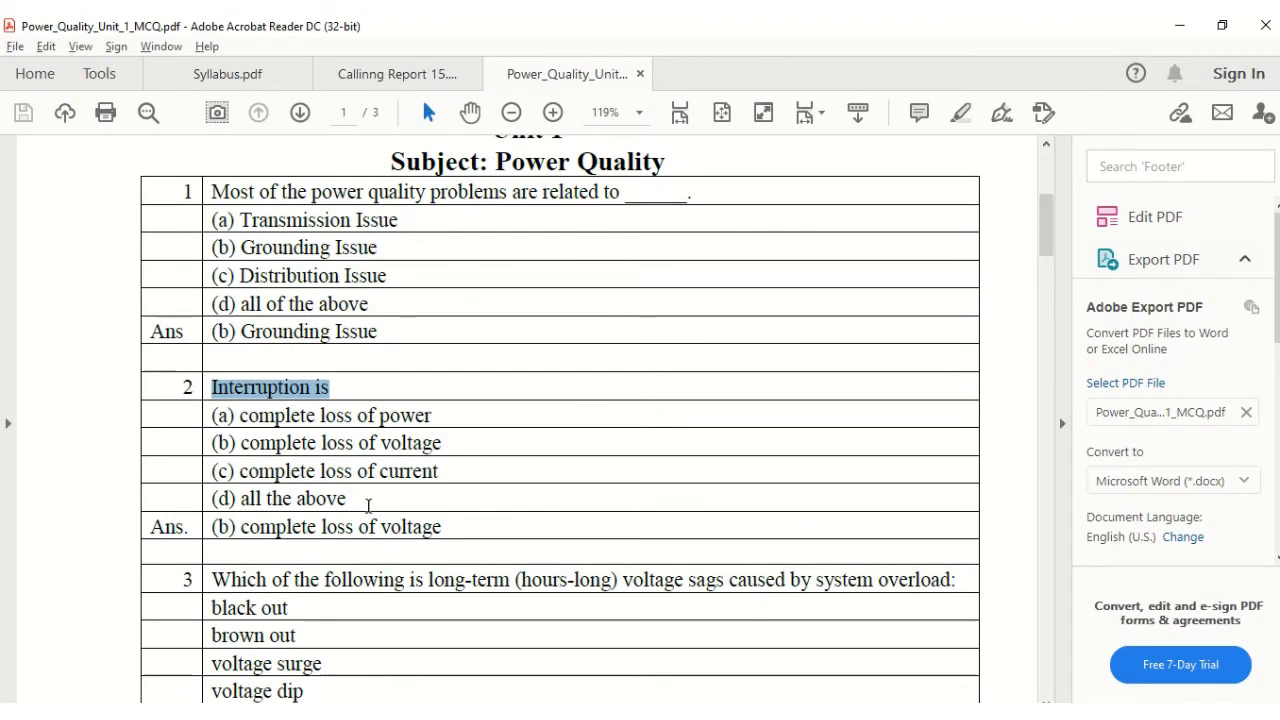
{"action": "left_click_drag", "start_coordinate": [368, 505], "coordinate": [218, 420]}
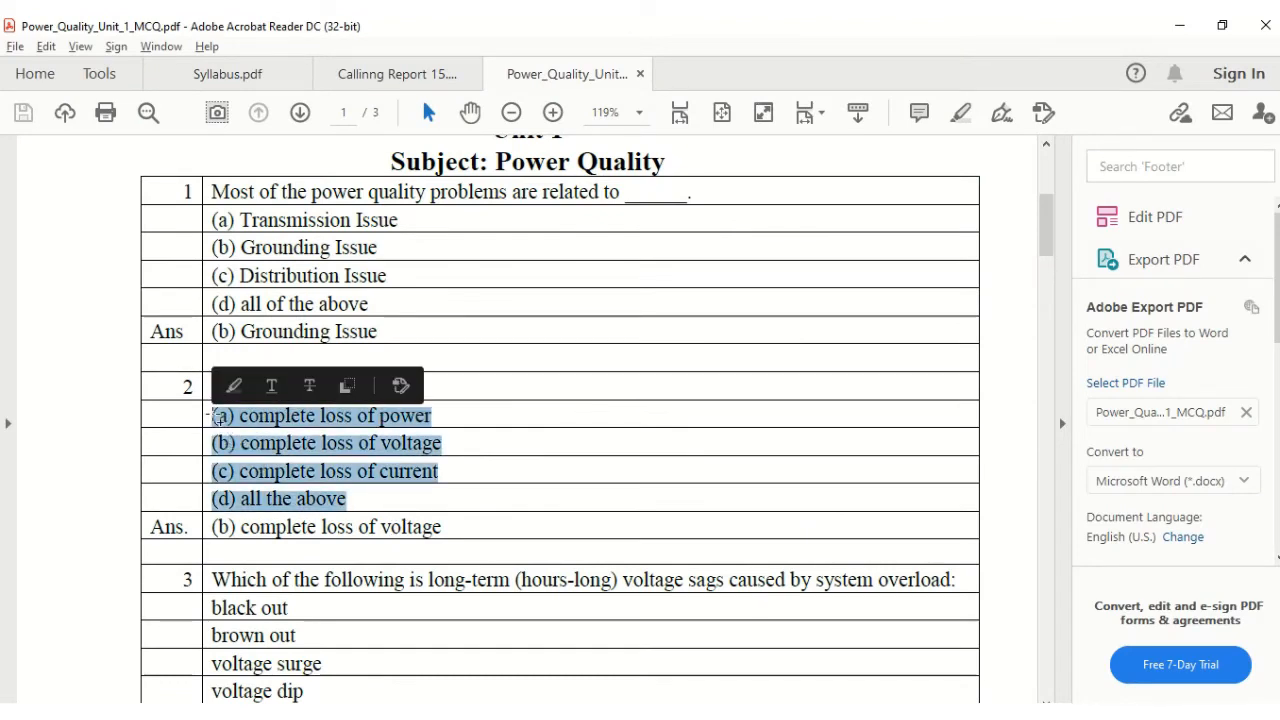
{"action": "key", "text": "ctrl+c"}
{"action": "key", "text": "alt+Tab"}
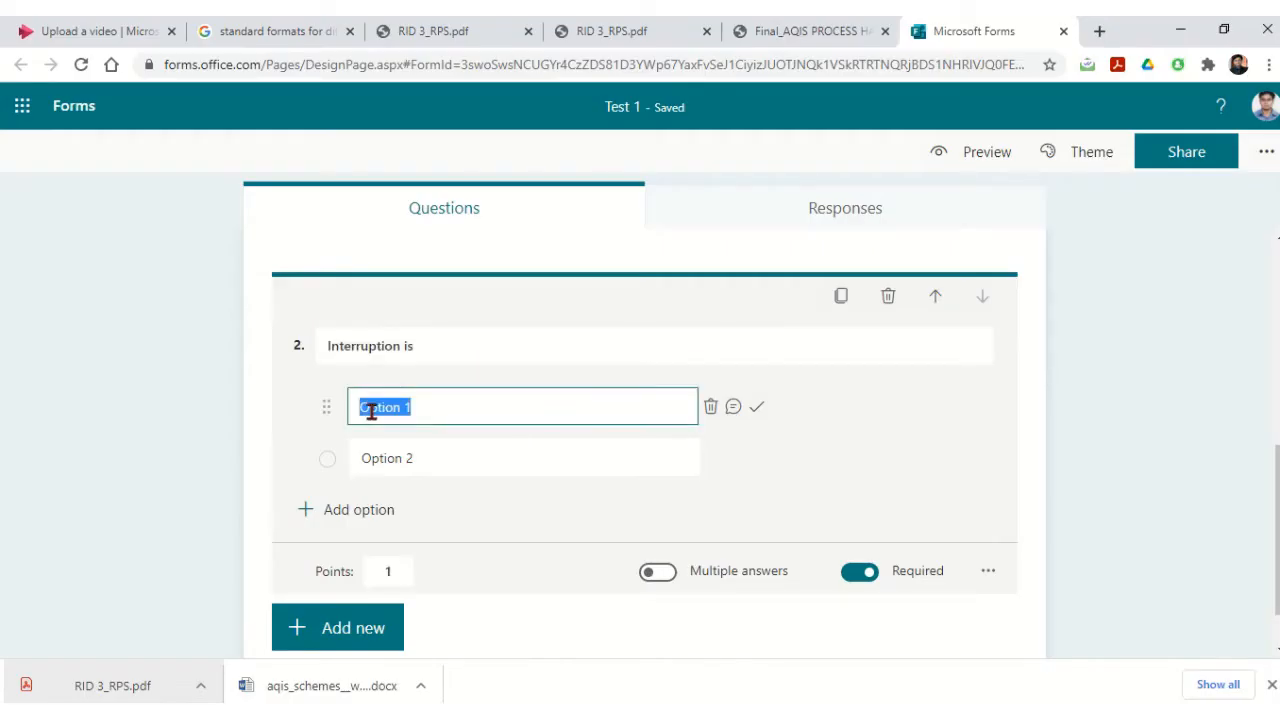
{"action": "key", "text": "ctrl+v"}
{"action": "scroll", "coordinate": [551, 454], "scroll_direction": "down", "scroll_amount": 2}
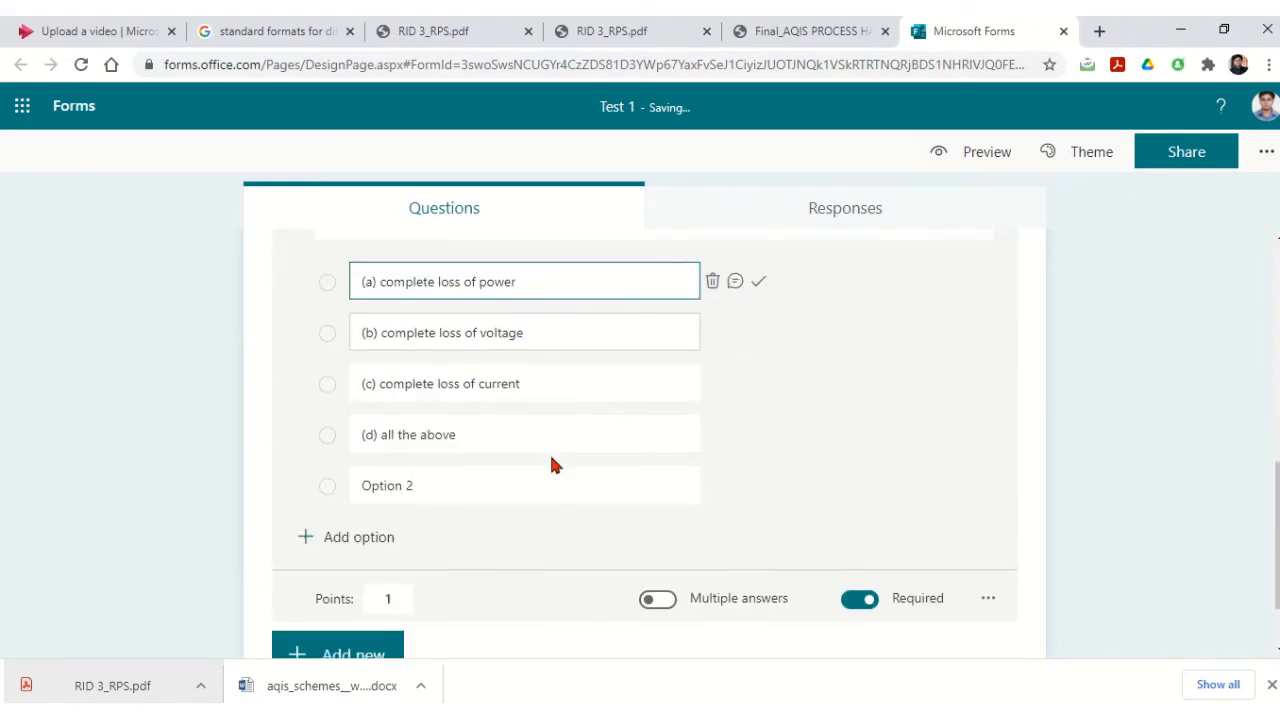
Step: Check the answer to question 2 in the PDF, mark (b) complete loss of voltage as correct in Forms and review the question
{"action": "key", "text": "alt+Tab"}
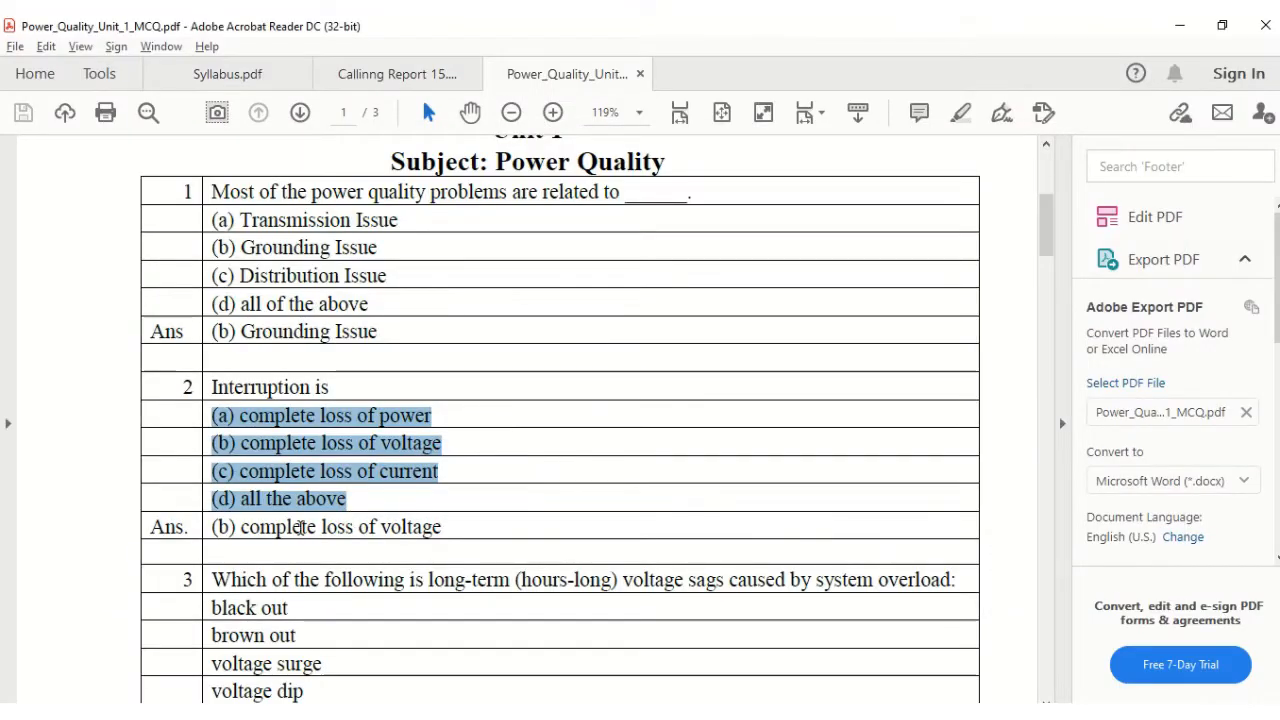
{"action": "key", "text": "alt+Tab"}
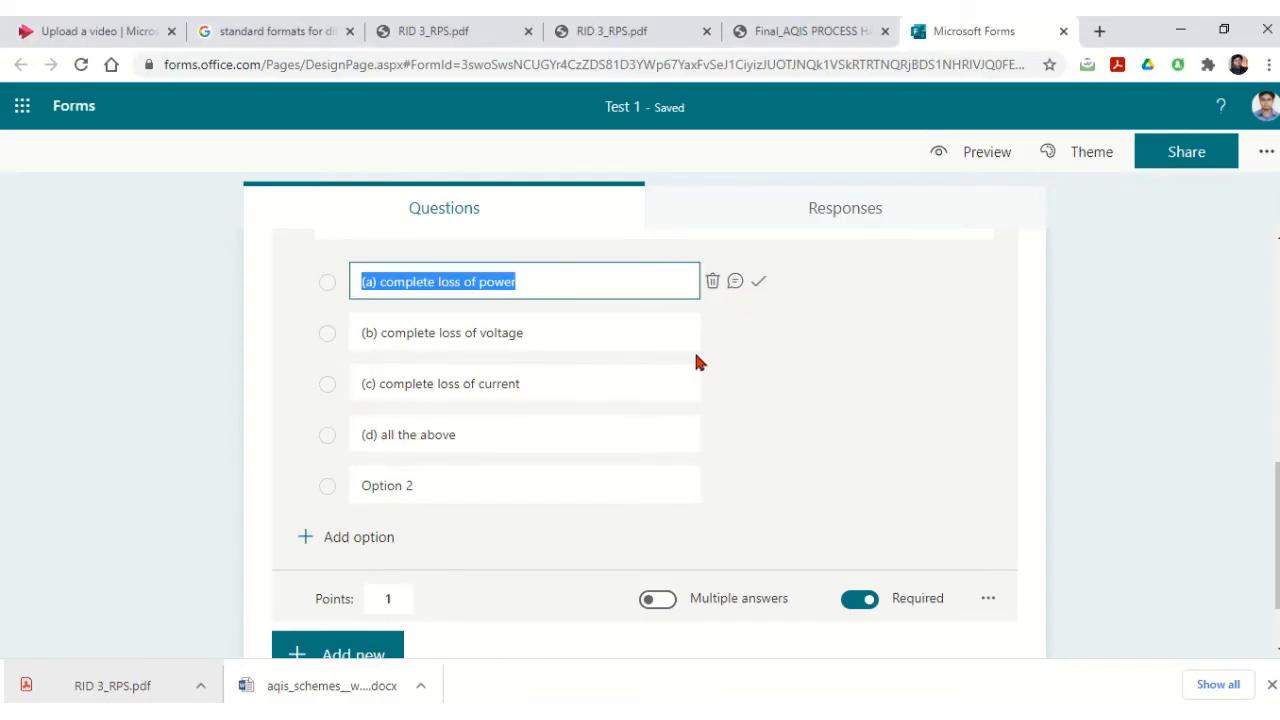
{"action": "left_click", "coordinate": [757, 334]}
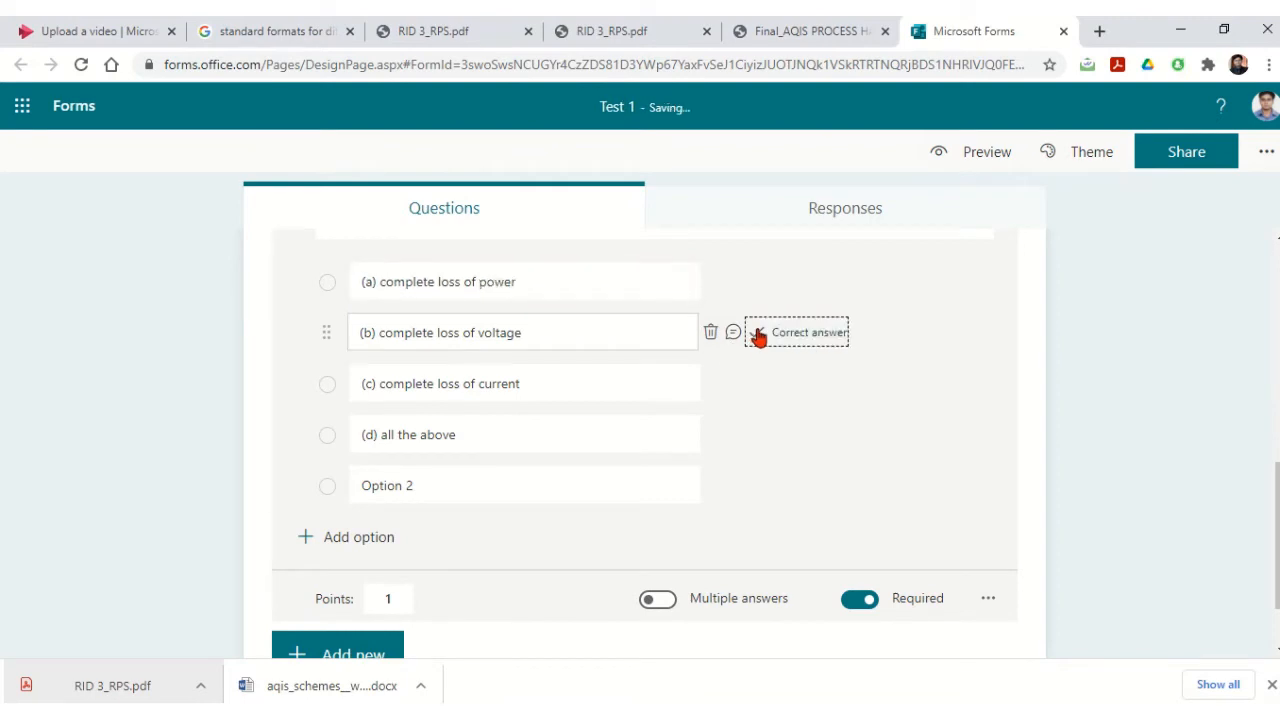
{"action": "scroll", "coordinate": [895, 548], "scroll_direction": "up", "scroll_amount": 2}
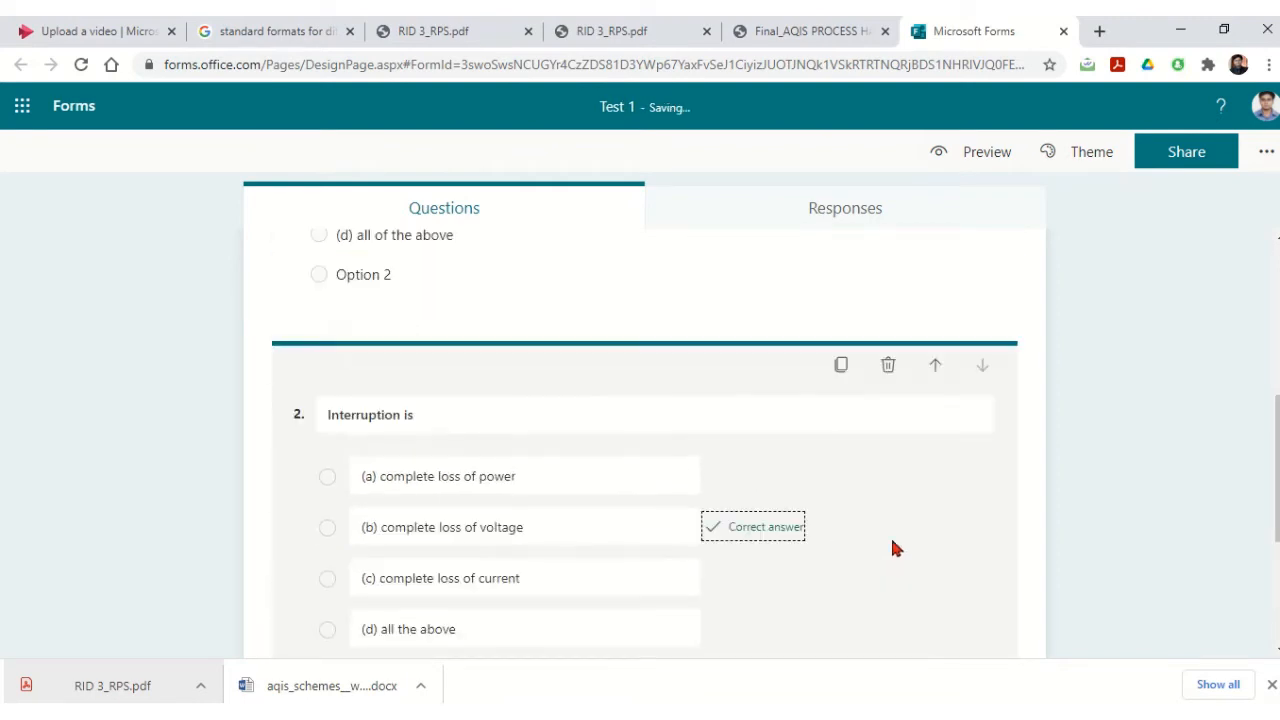
{"action": "scroll", "coordinate": [895, 548], "scroll_direction": "up", "scroll_amount": 1}
{"action": "scroll", "coordinate": [877, 531], "scroll_direction": "down", "scroll_amount": 3}
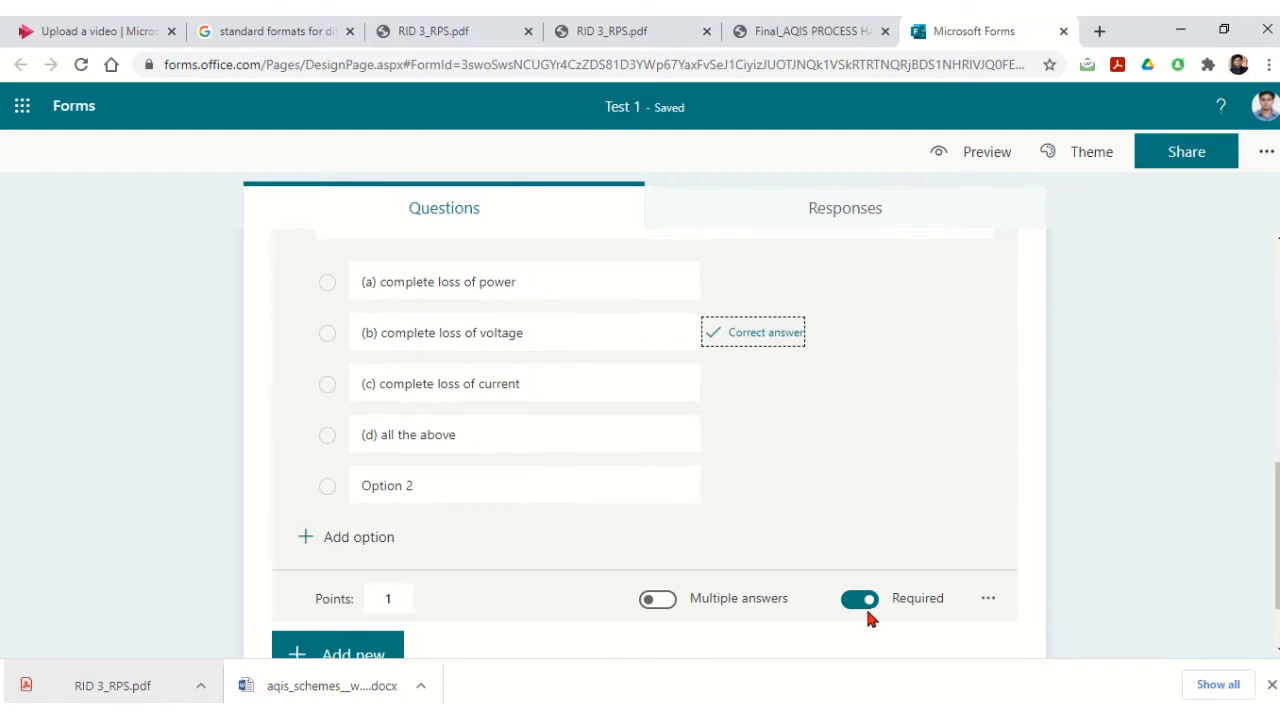
{"action": "scroll", "coordinate": [868, 618], "scroll_direction": "down", "scroll_amount": 1}
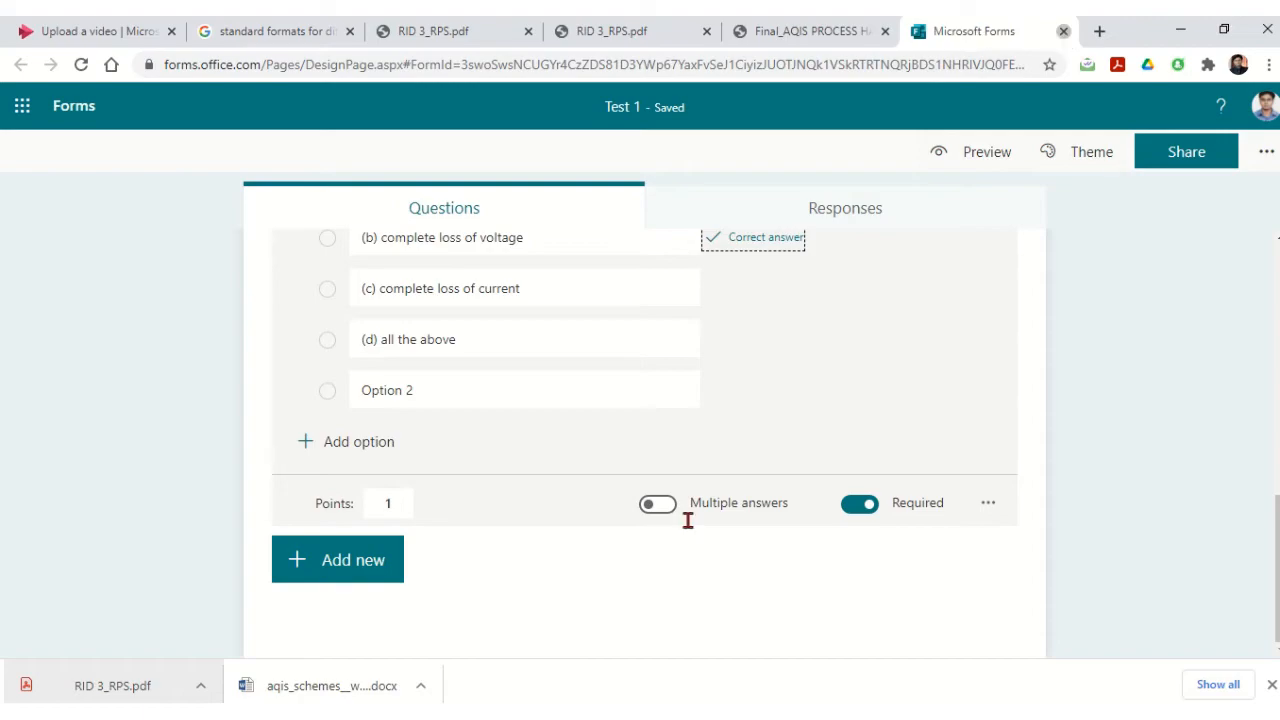
Step: Close the Forms quiz, return to Teams and start a new quiz assignment for the class ZCOEREE4B_PQ
{"action": "left_click", "coordinate": [1064, 31]}
{"action": "left_click", "coordinate": [1181, 30]}
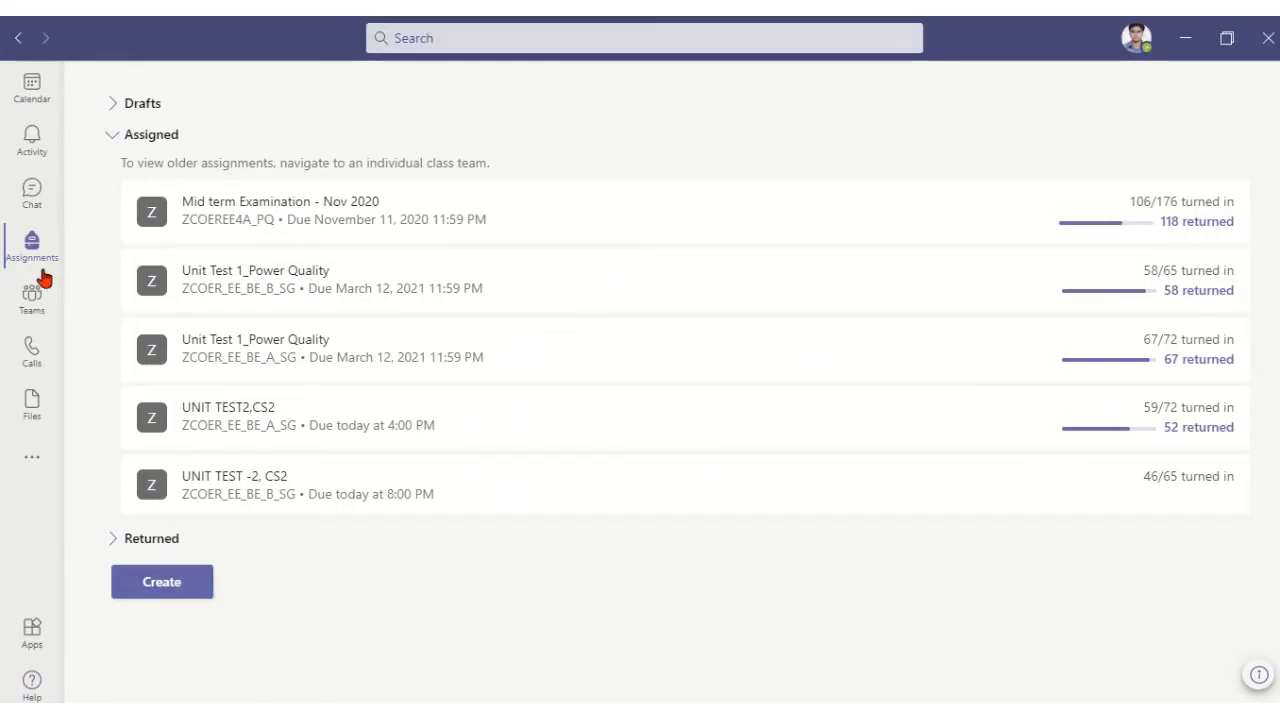
{"action": "left_click", "coordinate": [152, 590]}
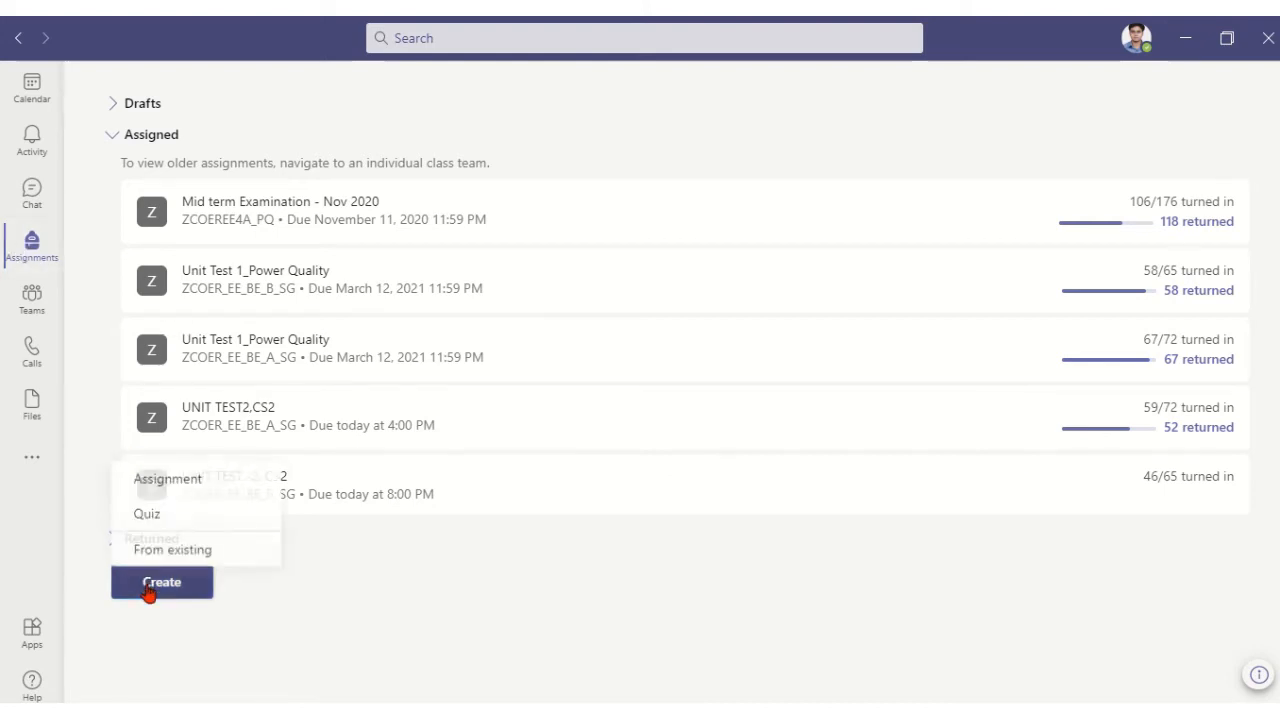
{"action": "left_click", "coordinate": [148, 513]}
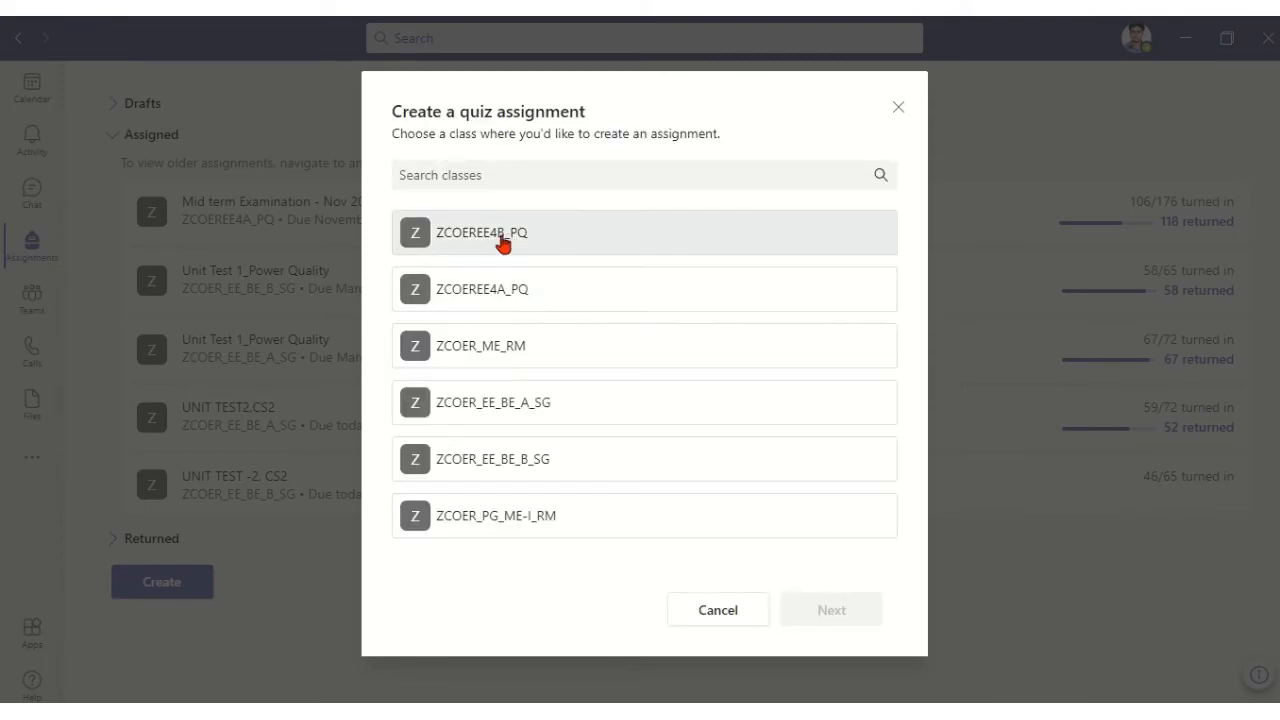
{"action": "left_click", "coordinate": [510, 241]}
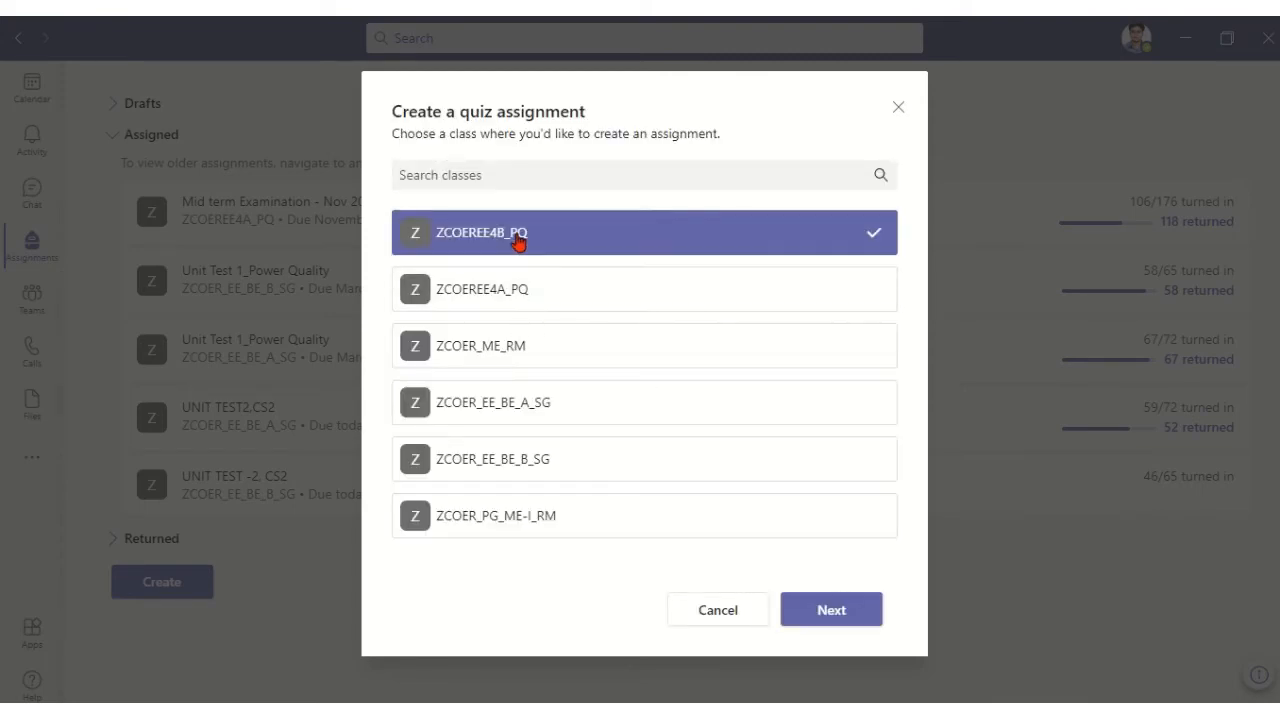
{"action": "left_click", "coordinate": [830, 621]}
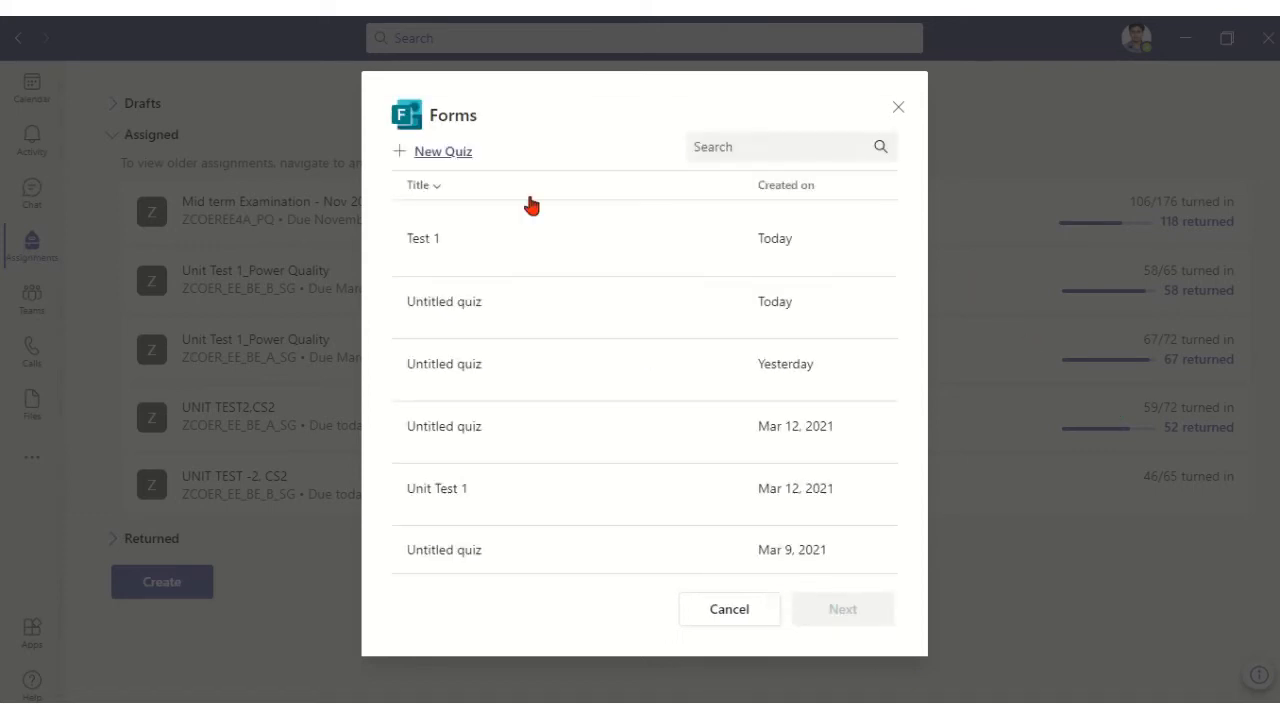
Step: Attach the Test 1 quiz to the new assignment and open its instructions for editing
{"action": "left_click", "coordinate": [428, 243]}
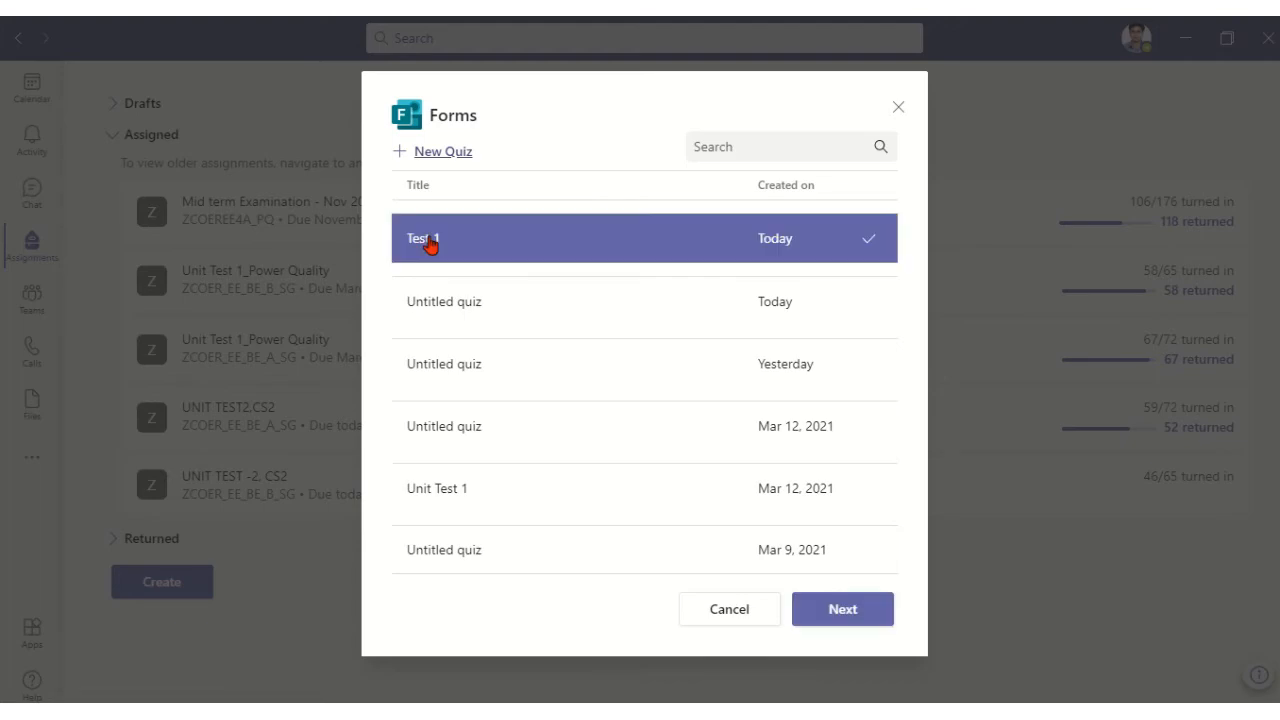
{"action": "left_click", "coordinate": [843, 612]}
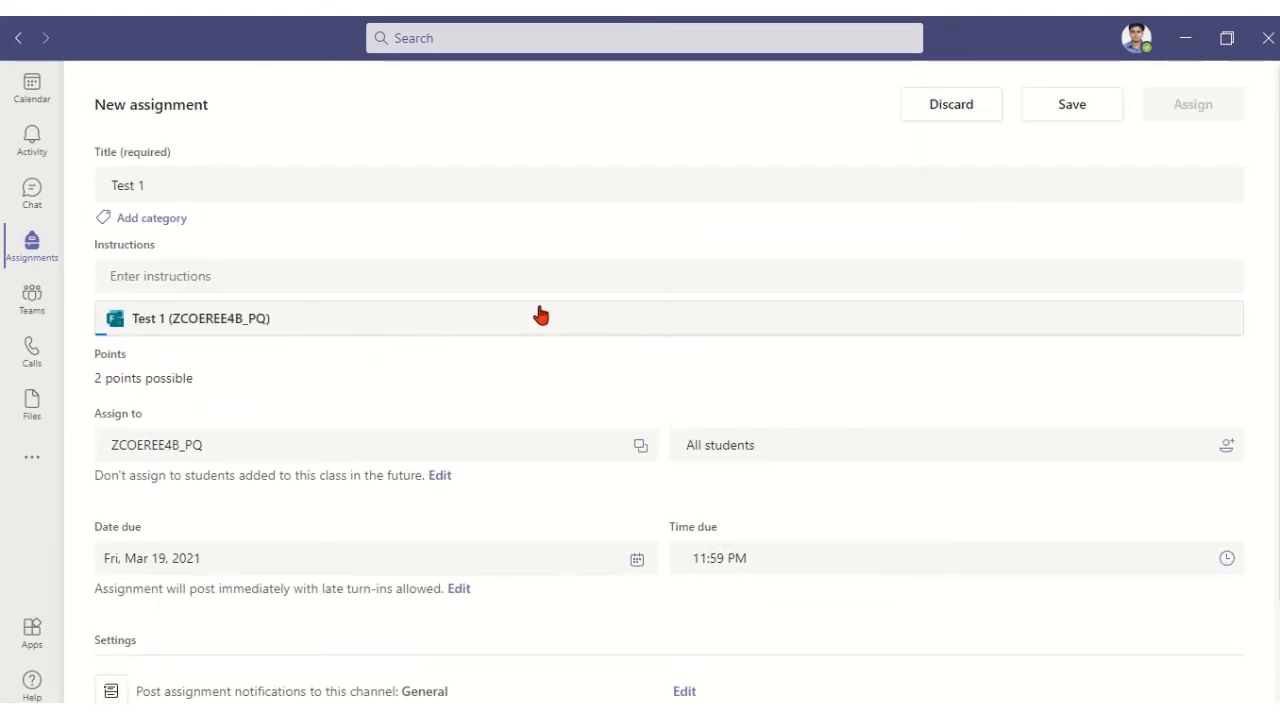
{"action": "left_click", "coordinate": [150, 279]}
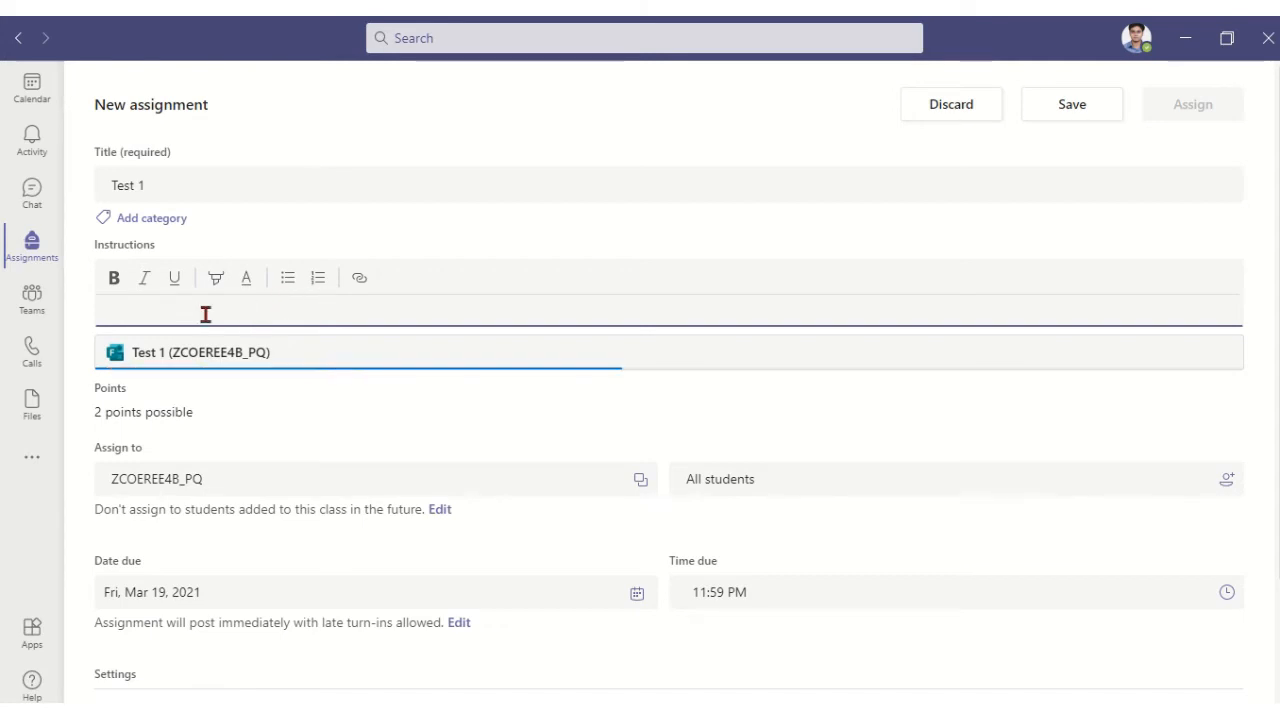
Step: Review the assignment setting for students added to the class in the future and leave it without changing it
{"action": "scroll", "coordinate": [266, 311], "scroll_direction": "down", "scroll_amount": 2}
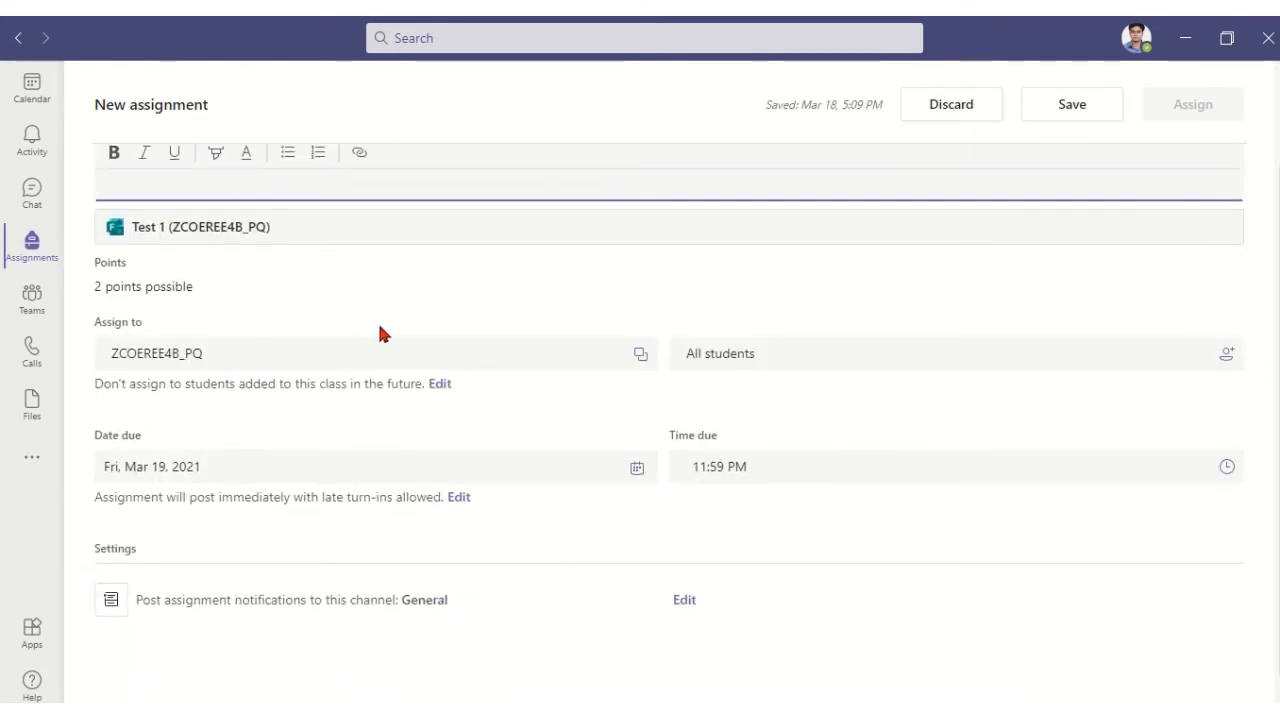
{"action": "scroll", "coordinate": [380, 330], "scroll_direction": "down", "scroll_amount": 1}
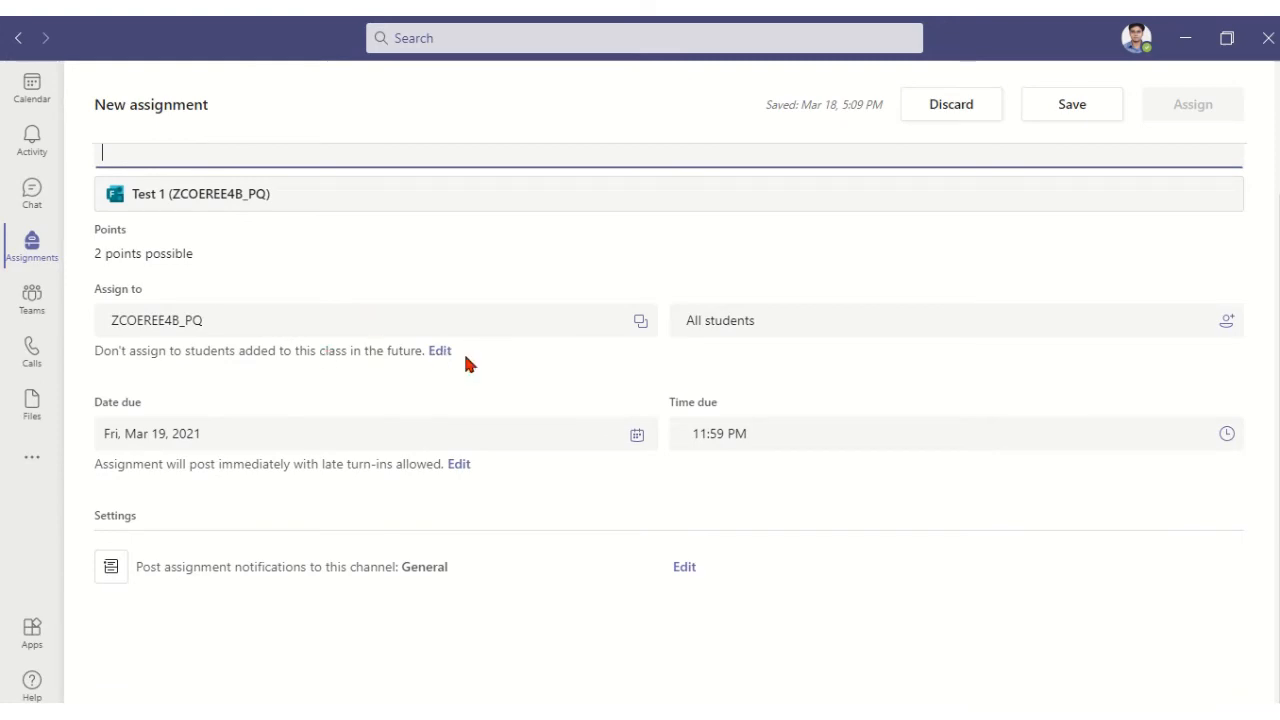
{"action": "left_click", "coordinate": [439, 353]}
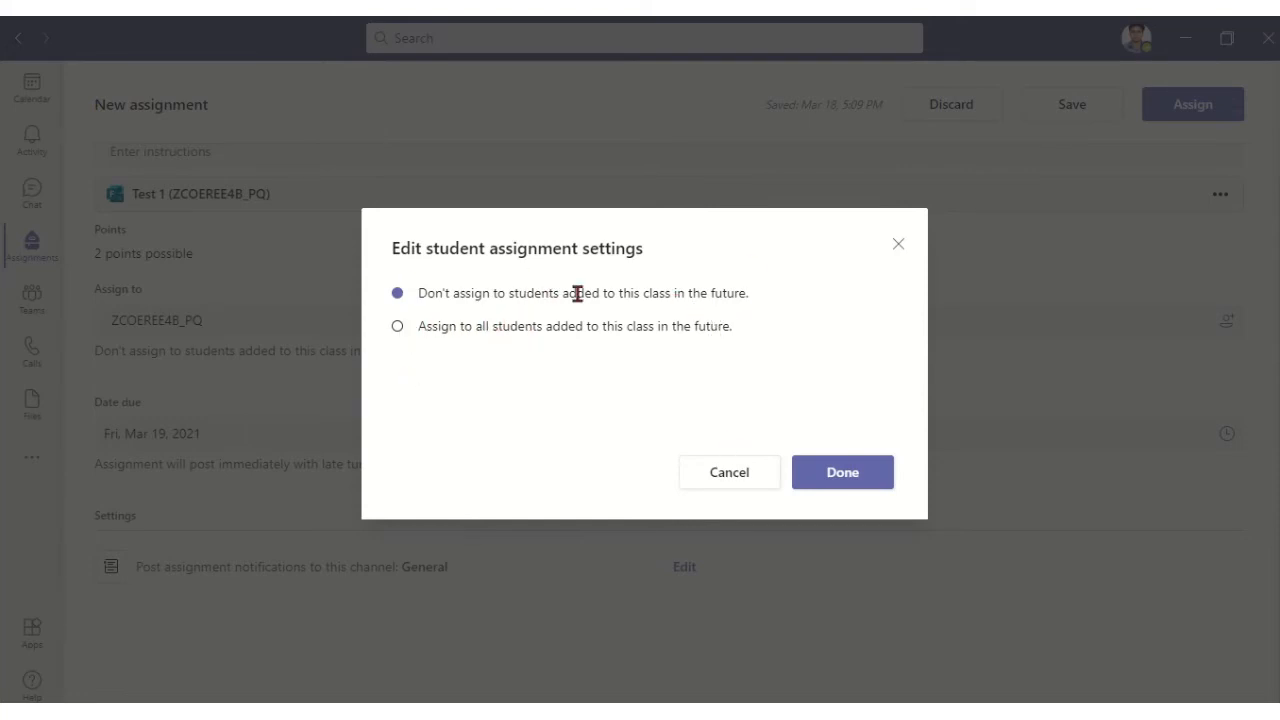
{"action": "left_click", "coordinate": [729, 484]}
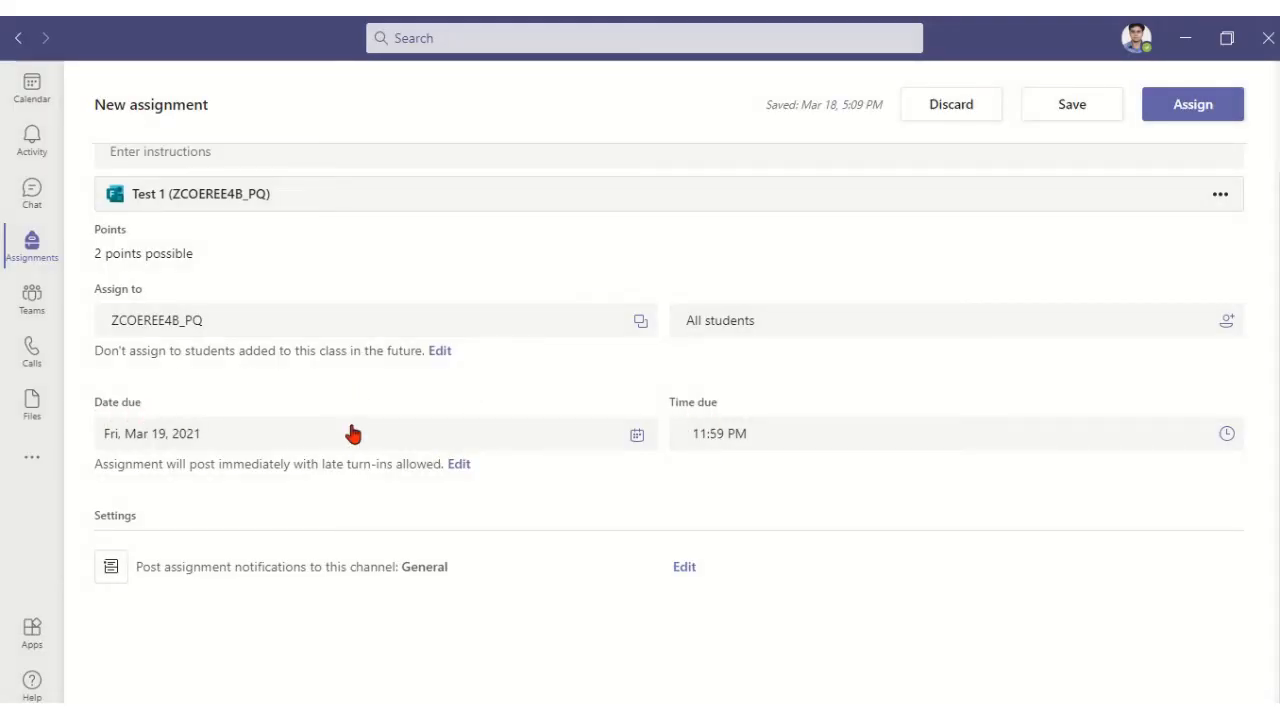
Step: Schedule the Test 1 assignment to post on Mon, Mar 22, 2021 at 3:00 PM
{"action": "left_click", "coordinate": [459, 466]}
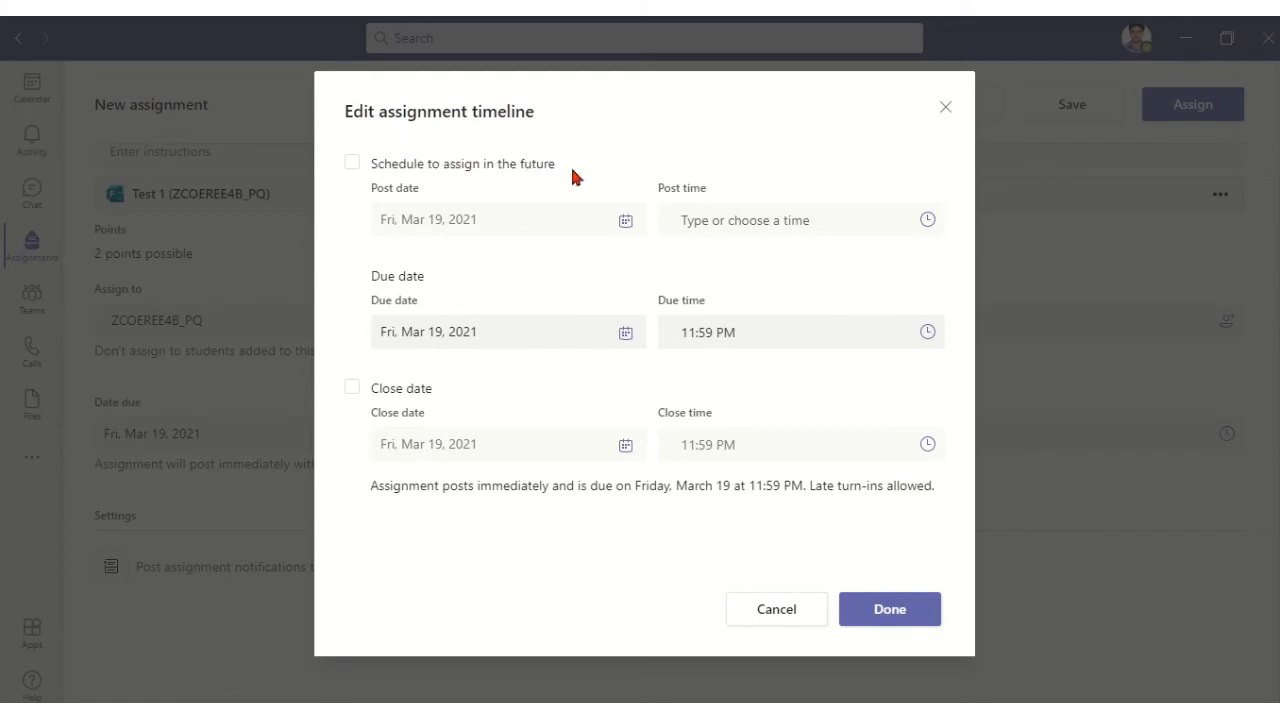
{"action": "left_click", "coordinate": [352, 166]}
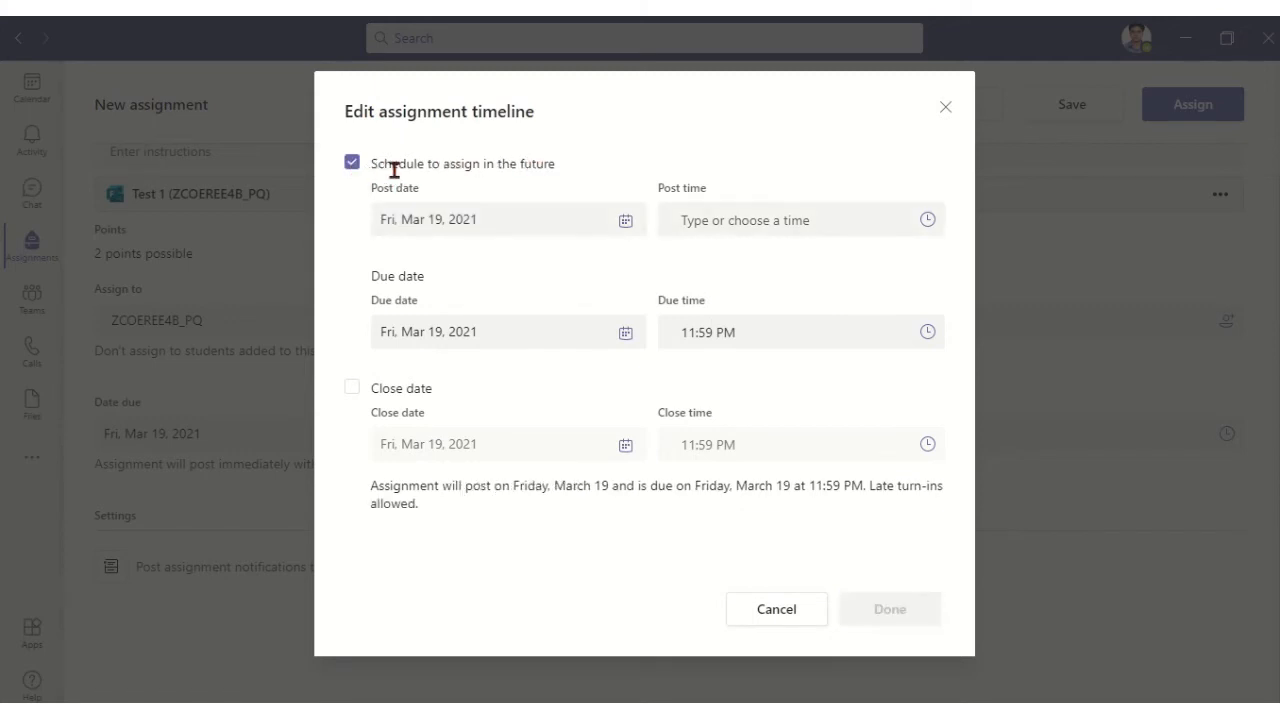
{"action": "left_click", "coordinate": [626, 222]}
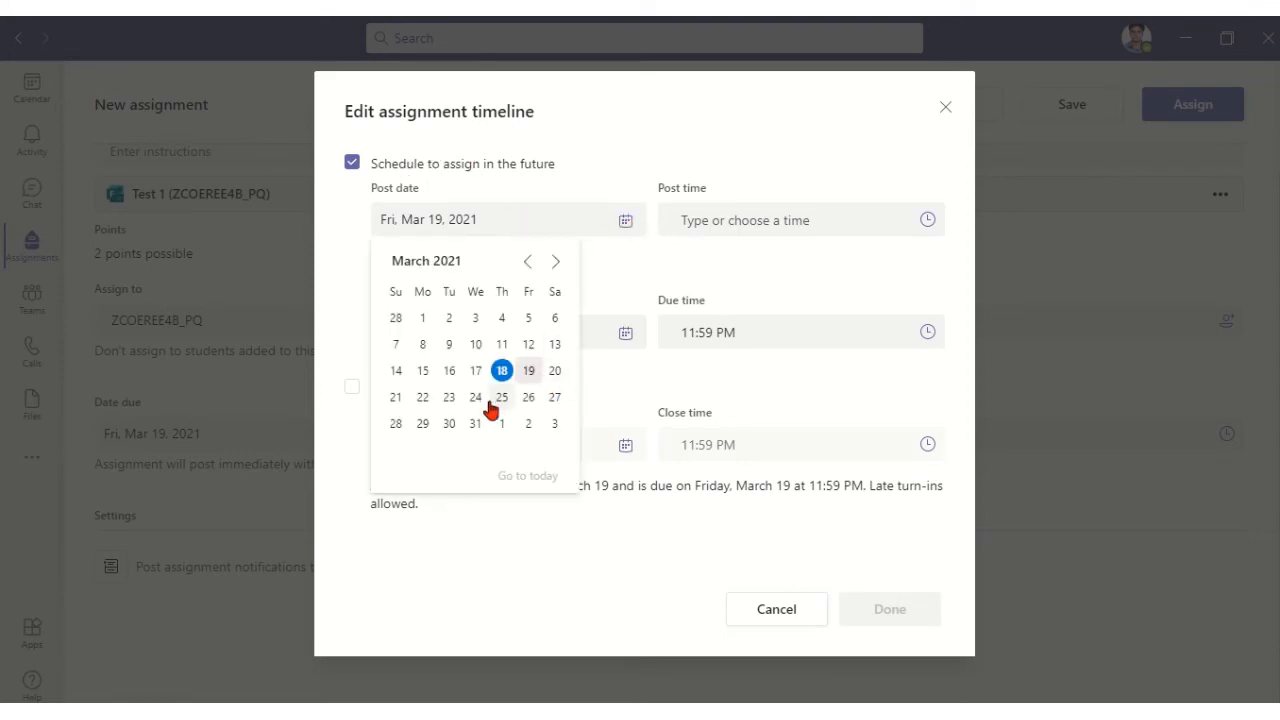
{"action": "left_click", "coordinate": [422, 399]}
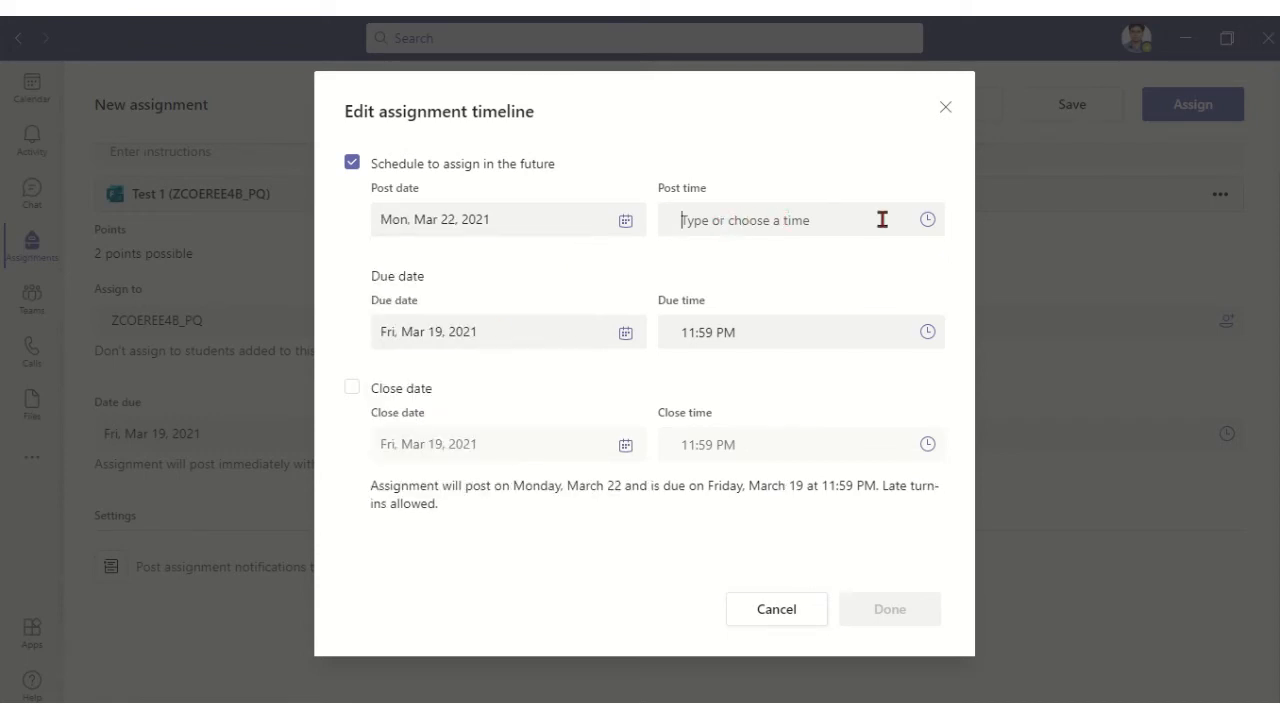
{"action": "left_click", "coordinate": [927, 220]}
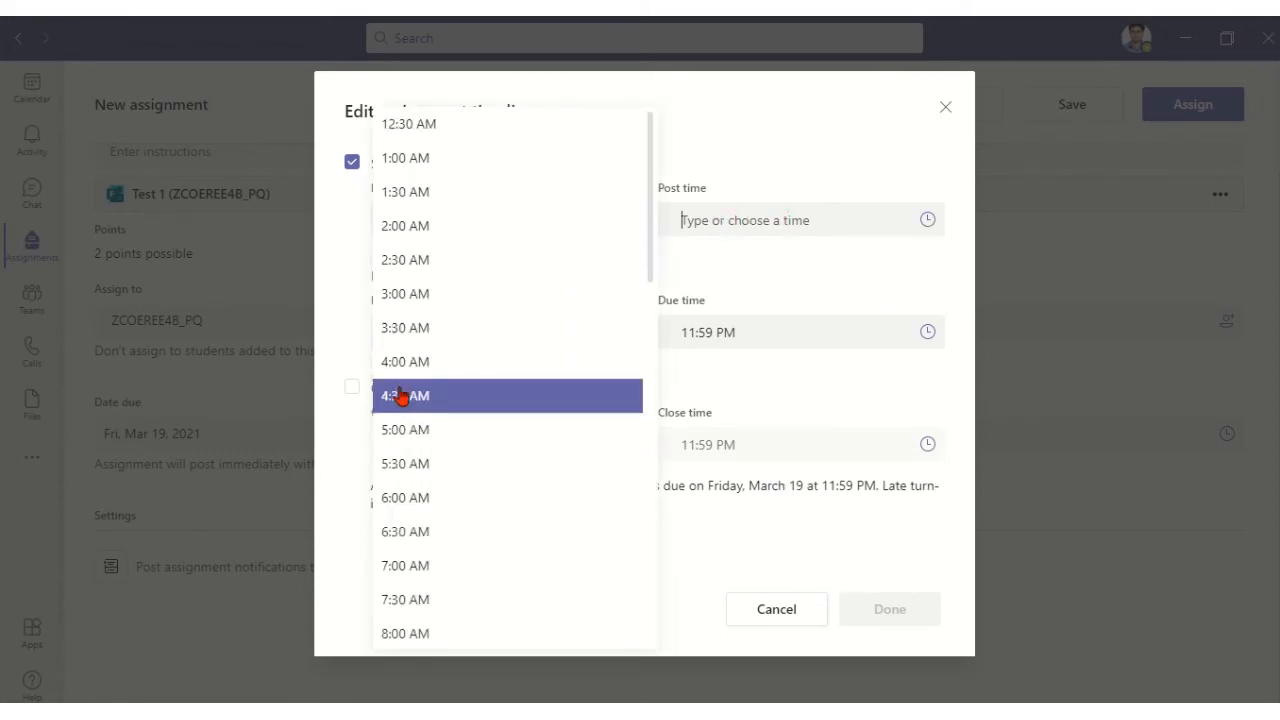
{"action": "scroll", "coordinate": [422, 430], "scroll_direction": "down", "scroll_amount": 4}
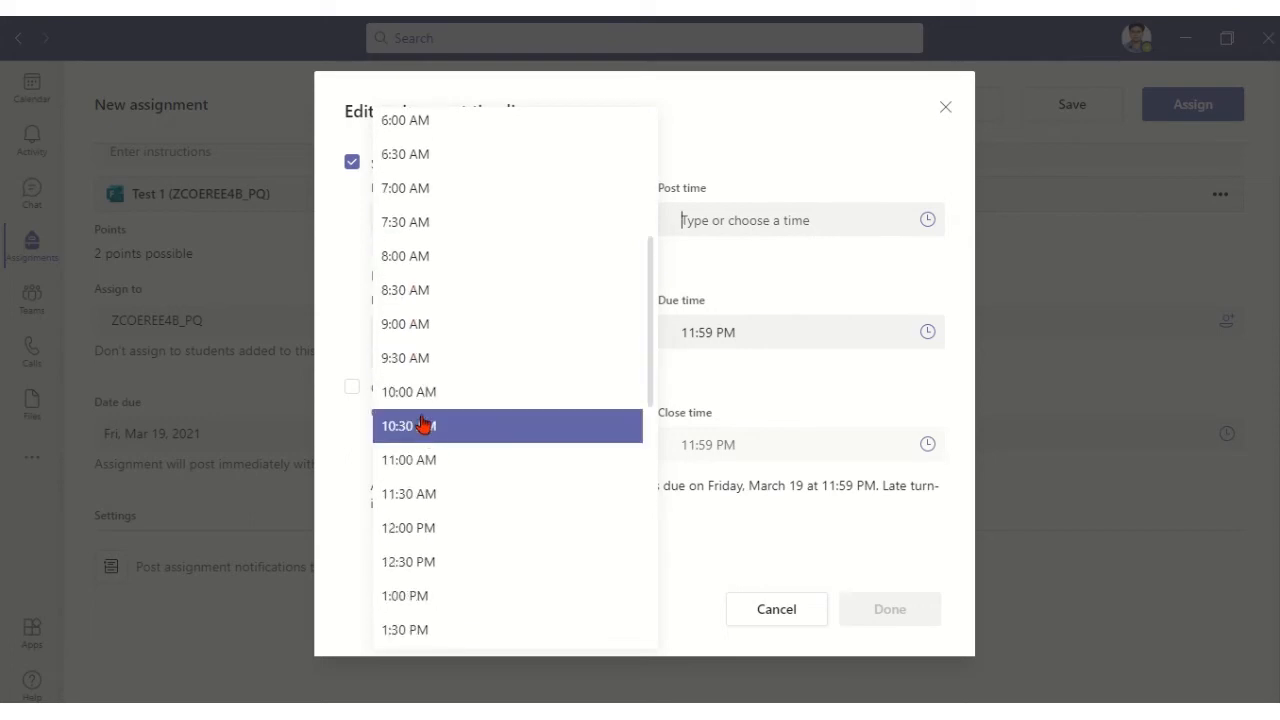
{"action": "scroll", "coordinate": [422, 412], "scroll_direction": "down", "scroll_amount": 3}
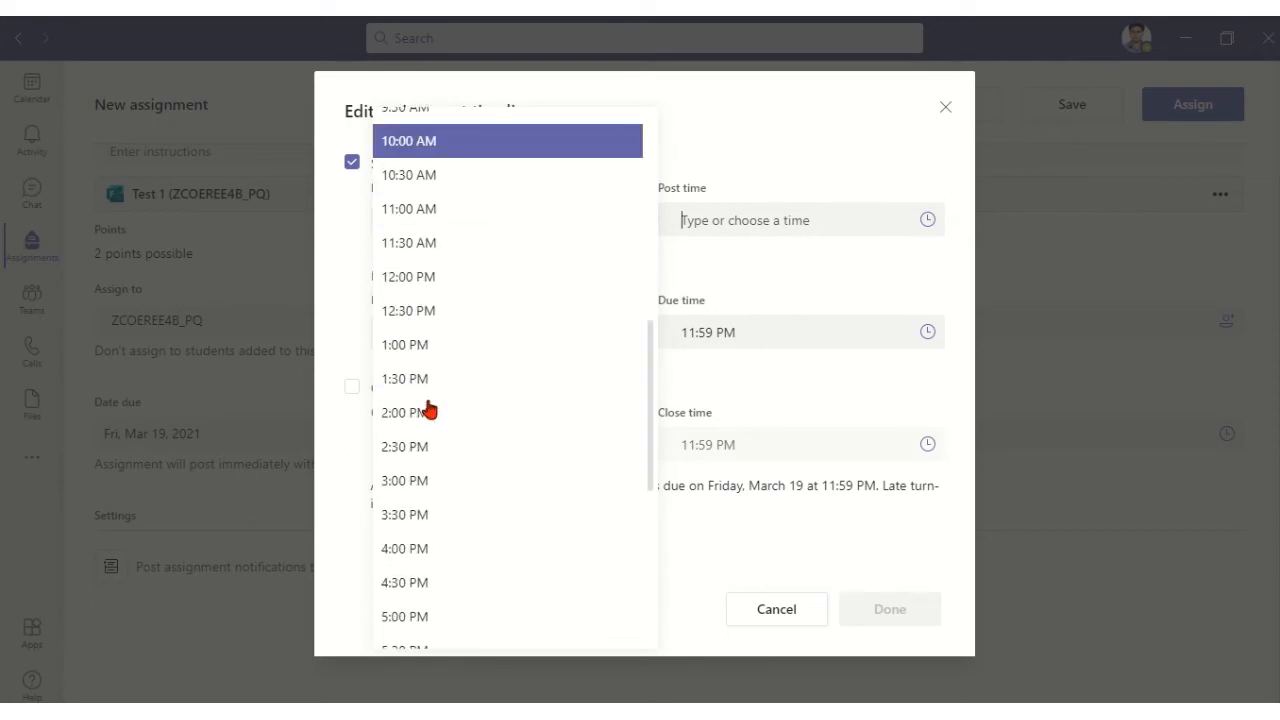
{"action": "left_click", "coordinate": [415, 490]}
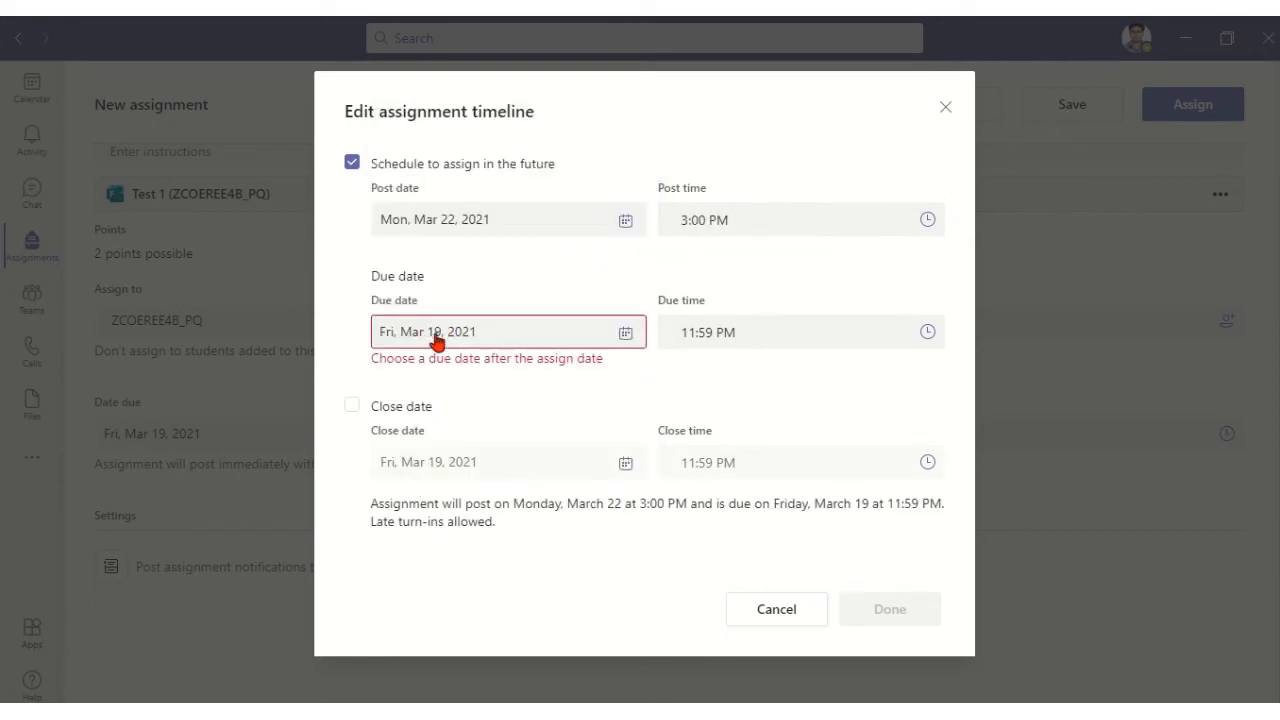
Step: Set the assignment's due date to Mon, Mar 22, 2021 and its due time to 3:45 PM
{"action": "left_click", "coordinate": [626, 333]}
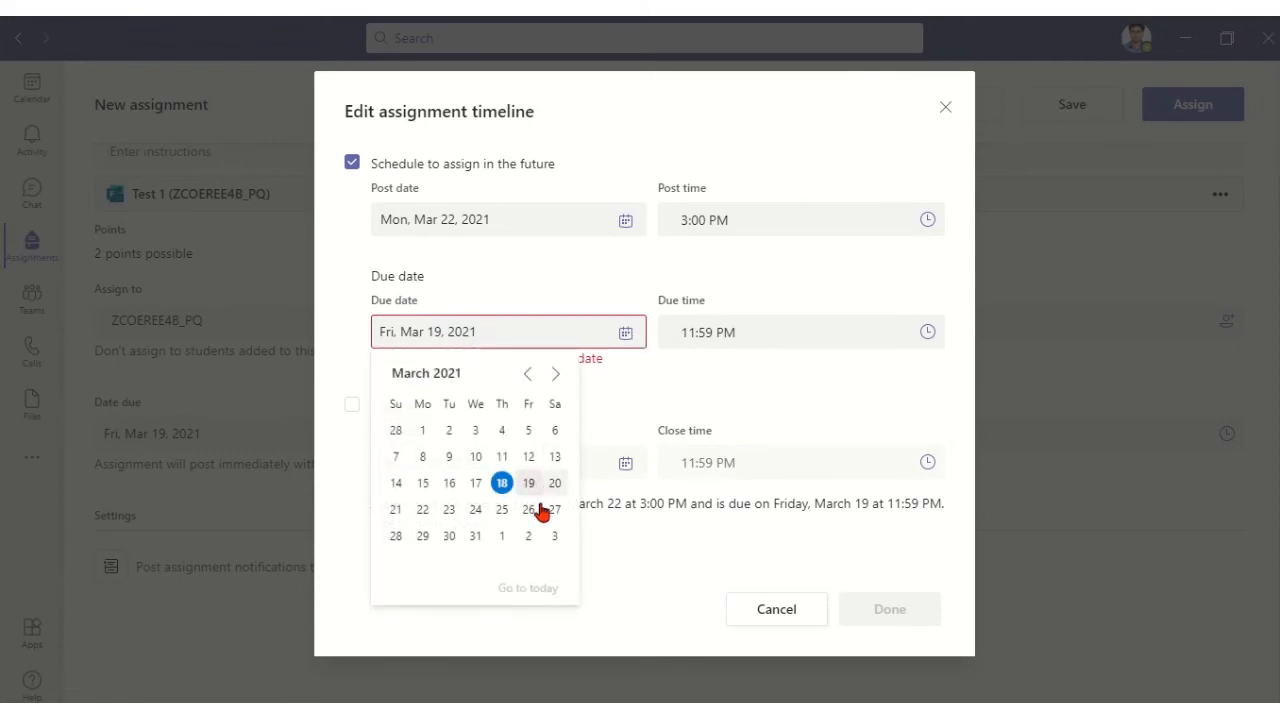
{"action": "left_click", "coordinate": [449, 510]}
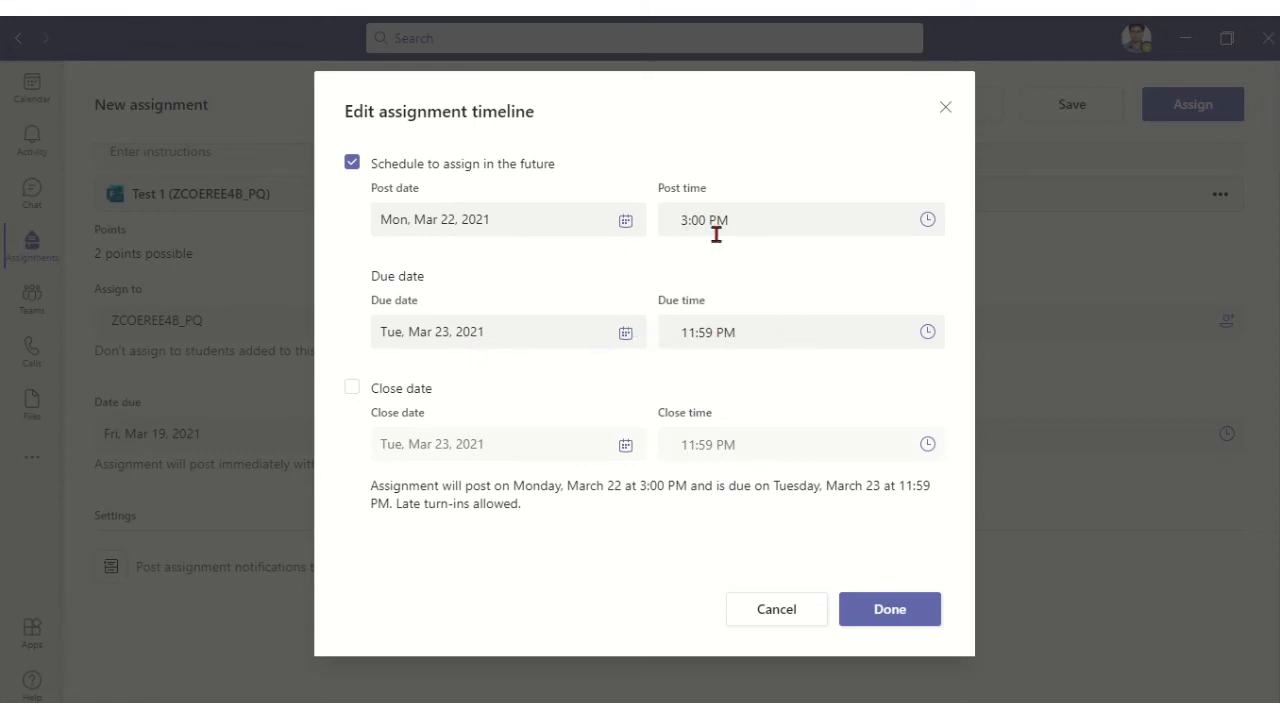
{"action": "left_click", "coordinate": [623, 337]}
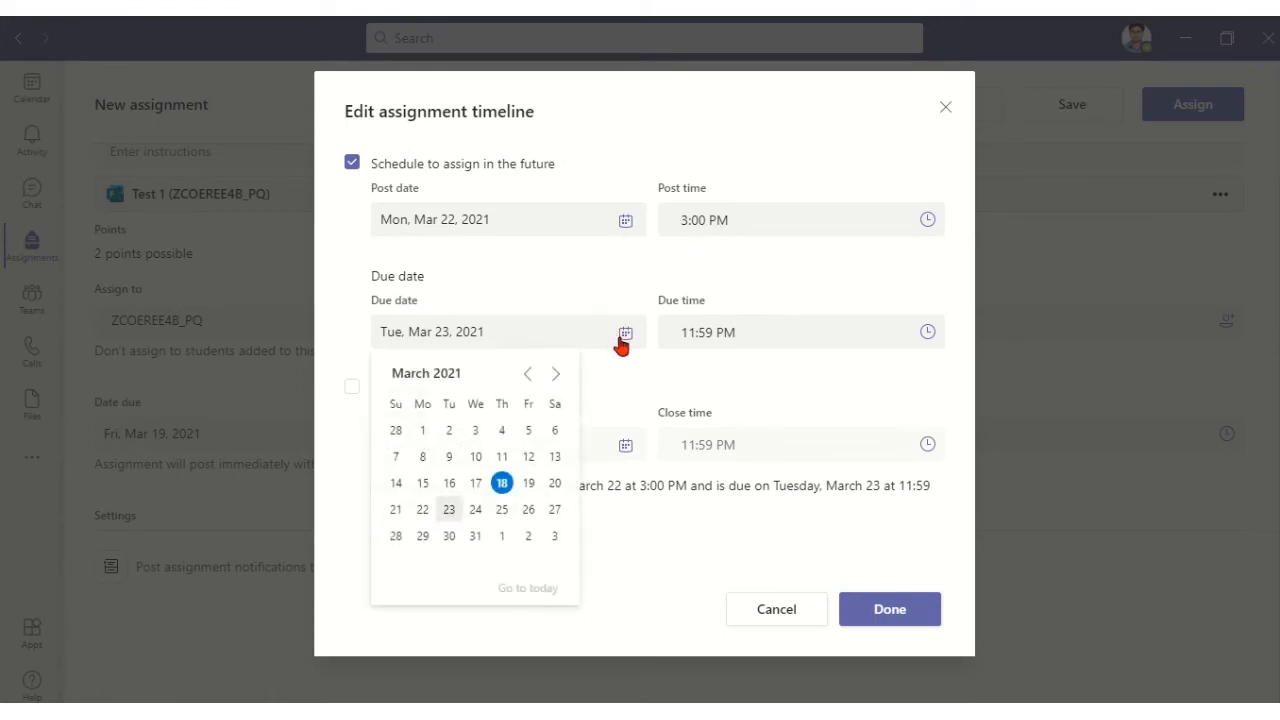
{"action": "left_click", "coordinate": [422, 510]}
{"action": "left_click", "coordinate": [721, 328]}
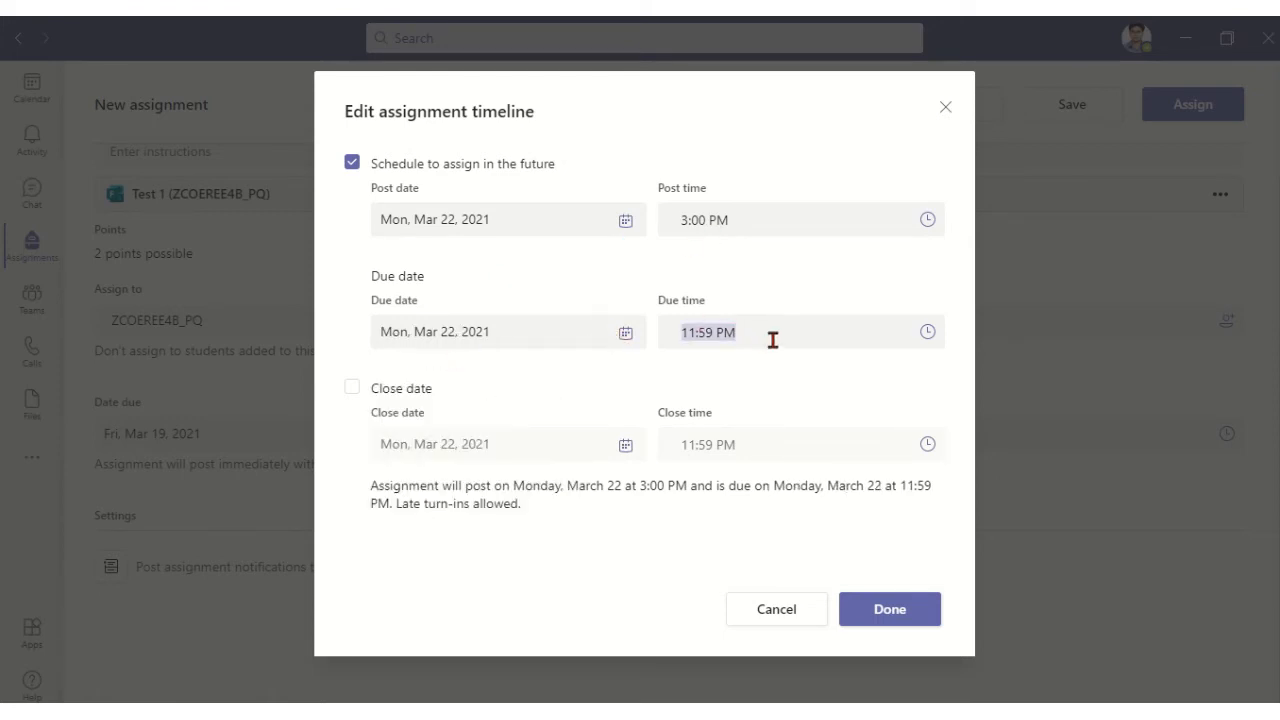
{"action": "left_click", "coordinate": [718, 334]}
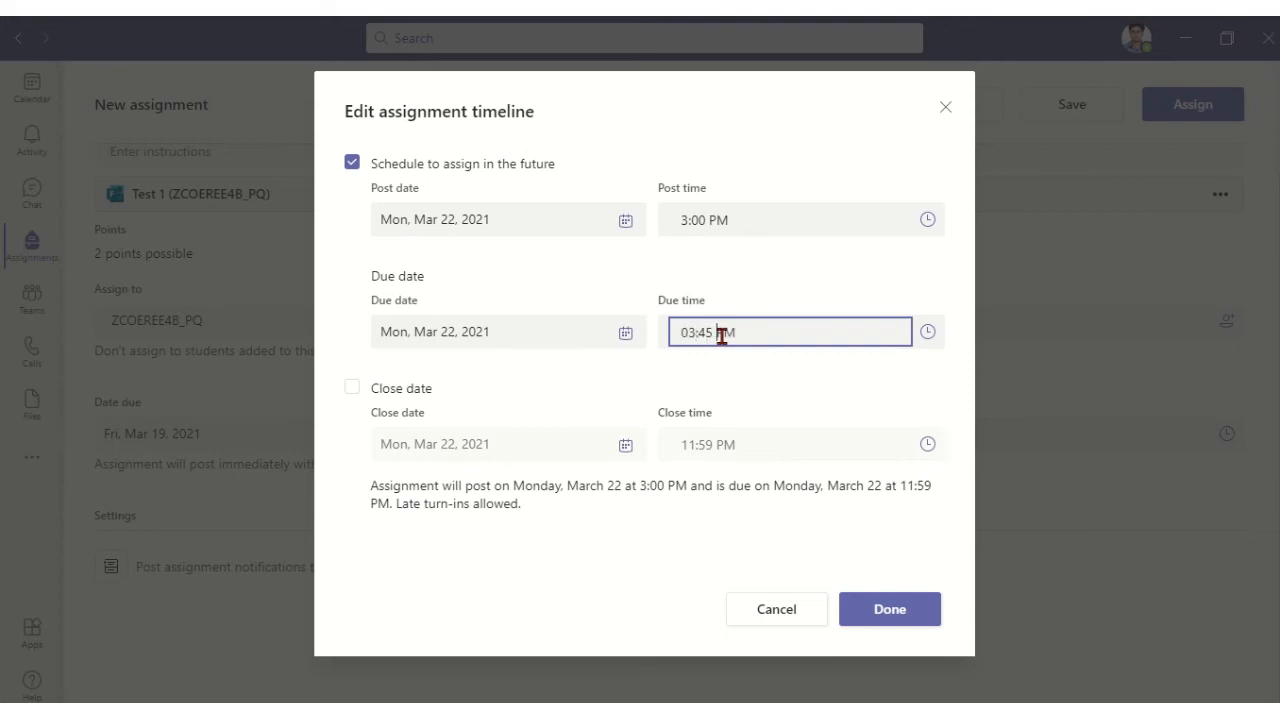
{"action": "left_click", "coordinate": [803, 385]}
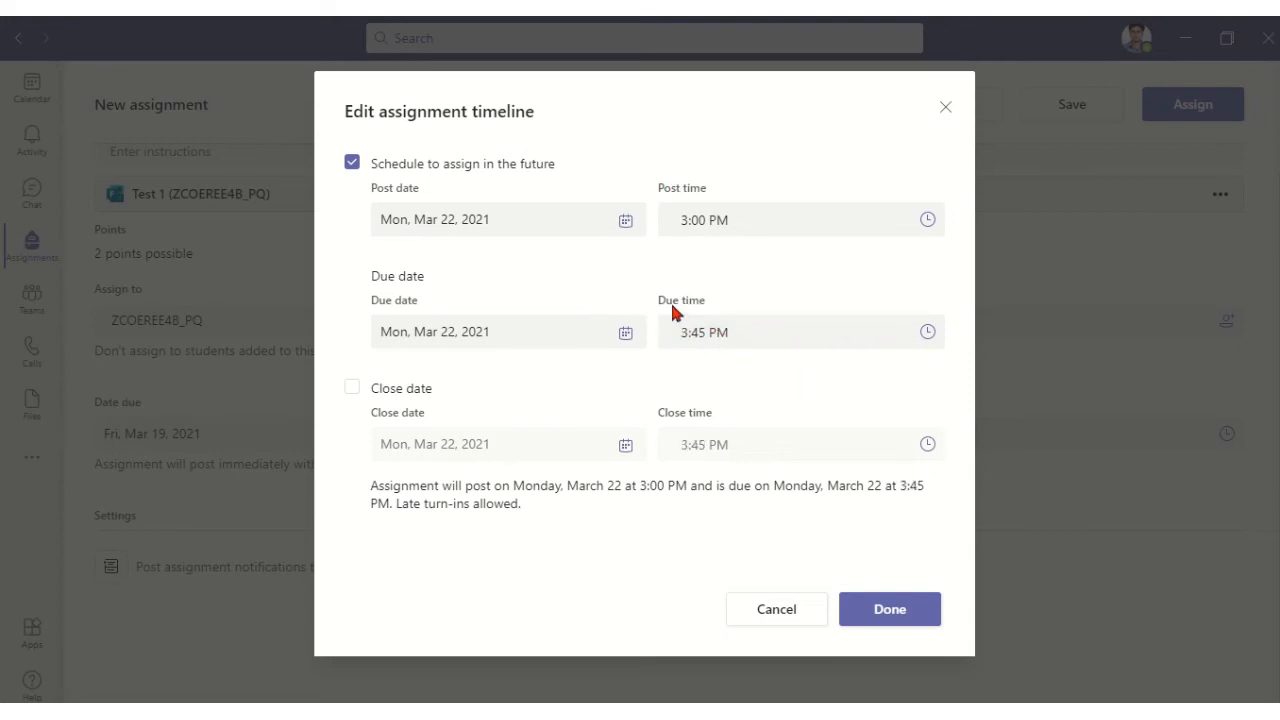
Step: Enable a close date of Tue, Mar 23, 2021 for late turn-ins and apply the assignment timeline
{"action": "left_click", "coordinate": [352, 390]}
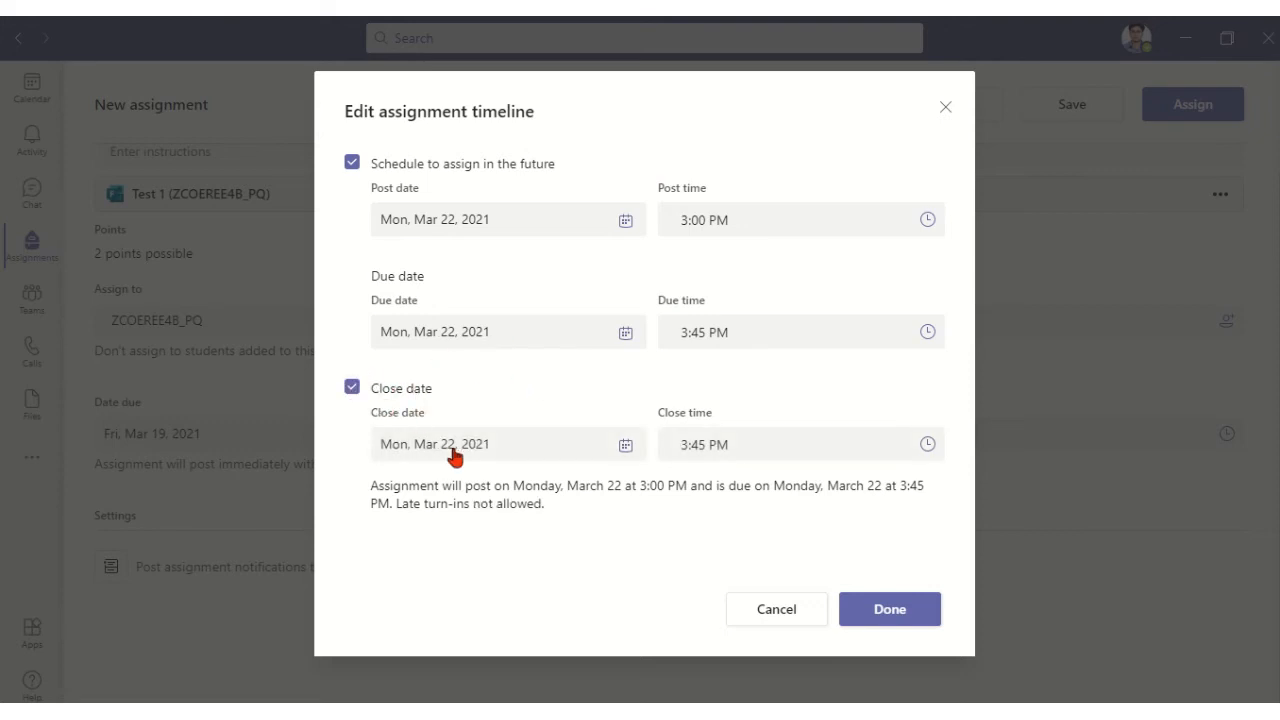
{"action": "left_click", "coordinate": [625, 445]}
{"action": "left_click", "coordinate": [449, 310]}
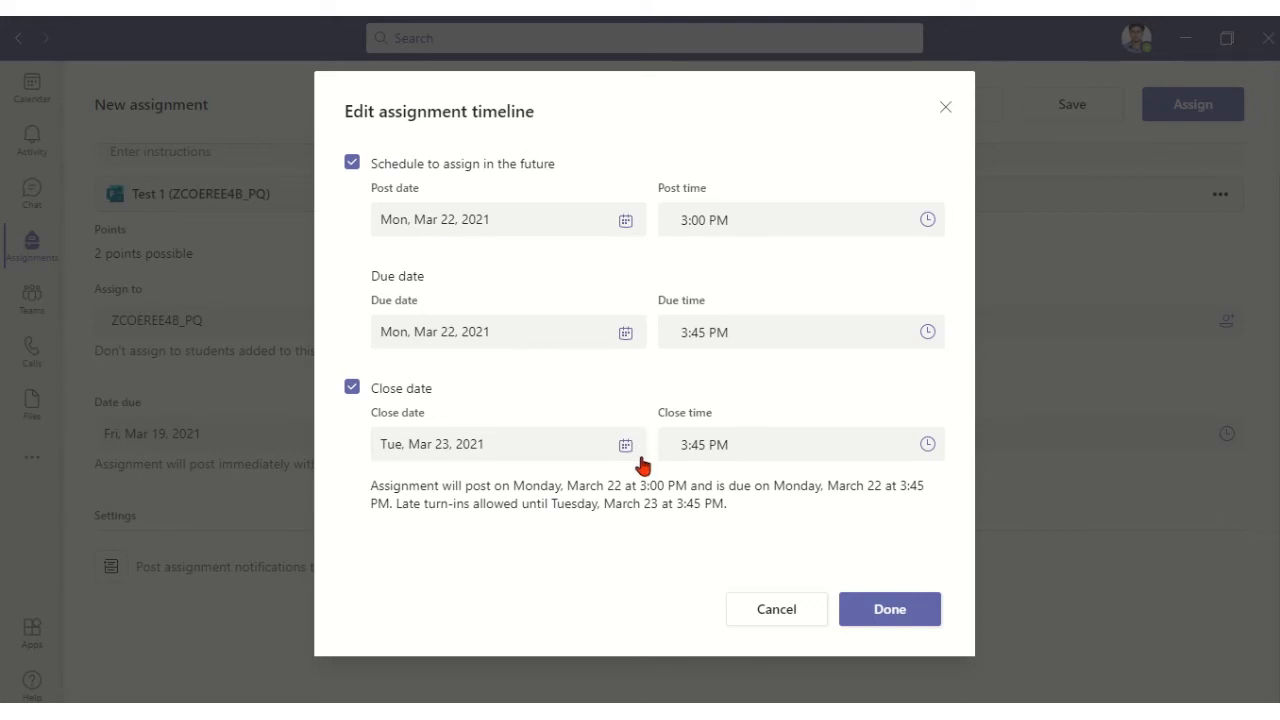
{"action": "left_click", "coordinate": [891, 612]}
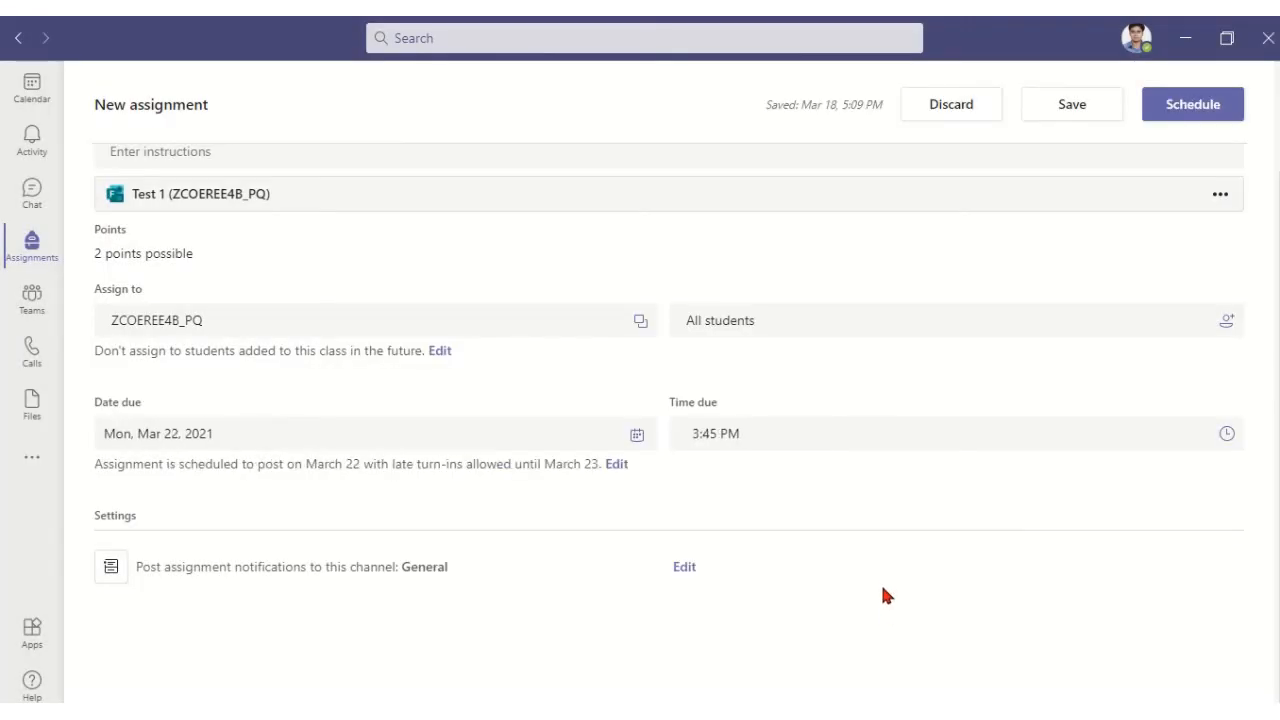
Step: Discard the new Test 1 assignment and return to the assignments list
{"action": "scroll", "coordinate": [880, 583], "scroll_direction": "up", "scroll_amount": 3}
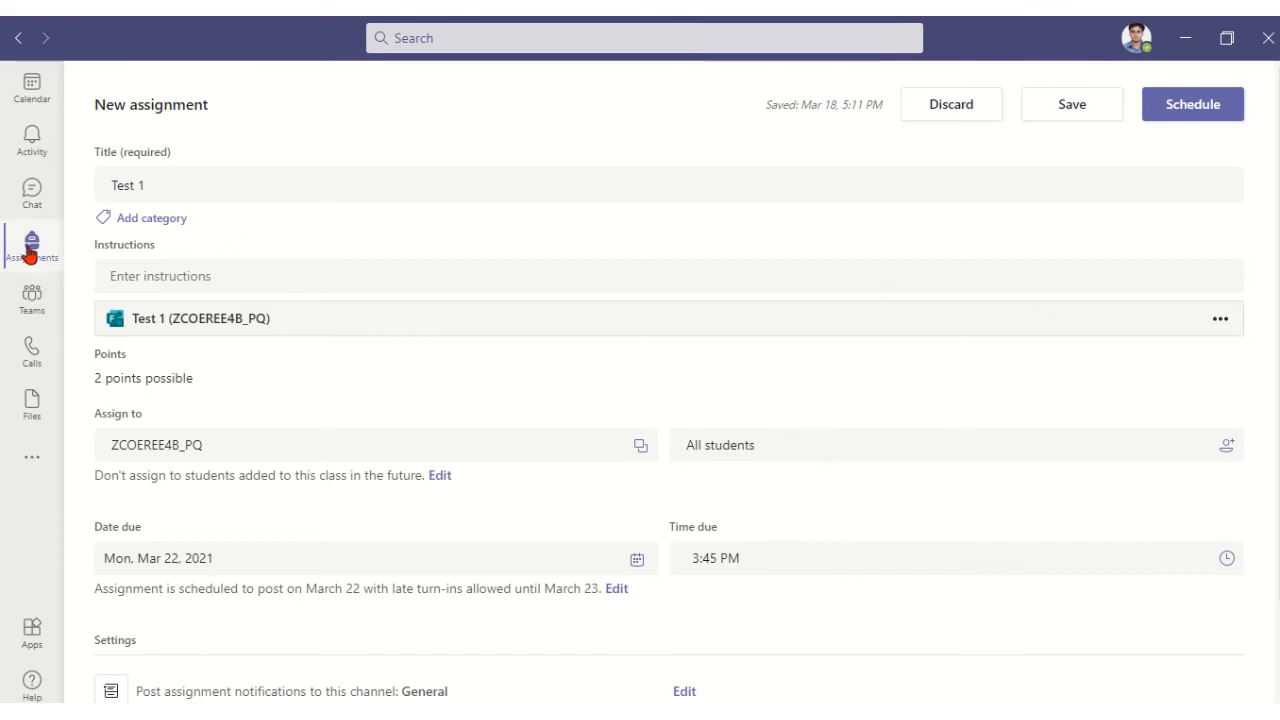
{"action": "left_click", "coordinate": [951, 107]}
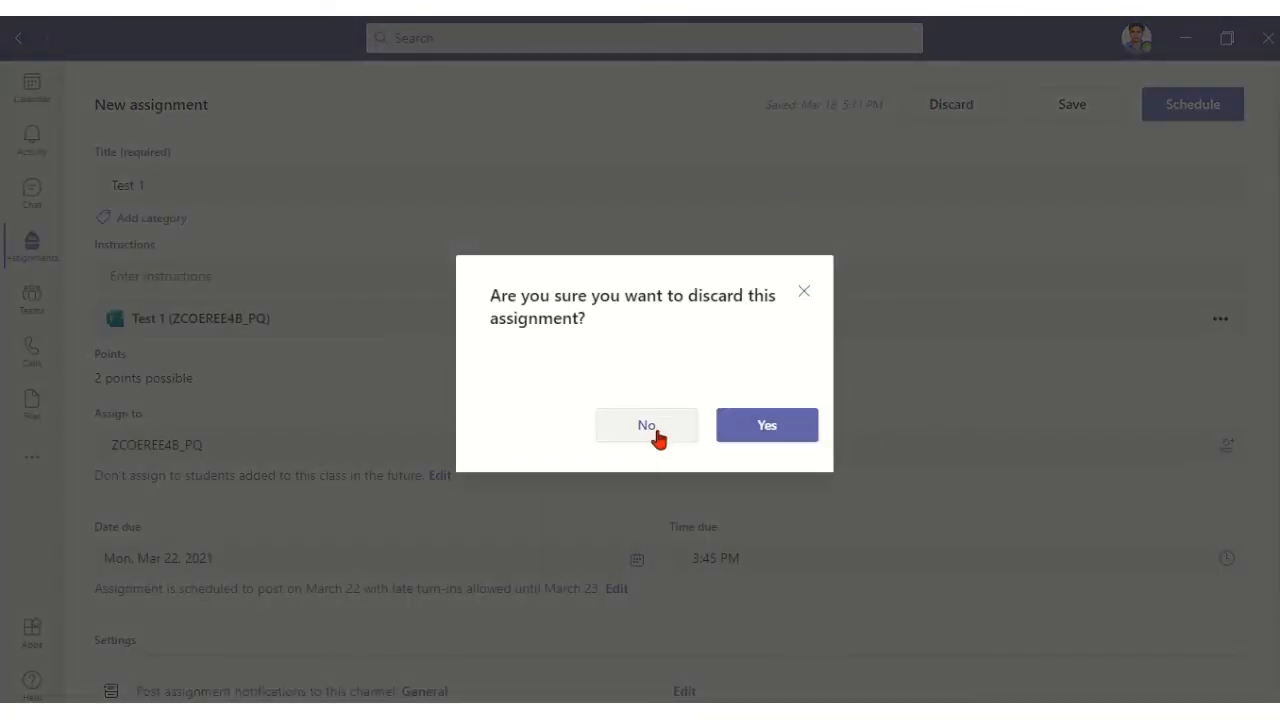
{"action": "left_click", "coordinate": [752, 430]}
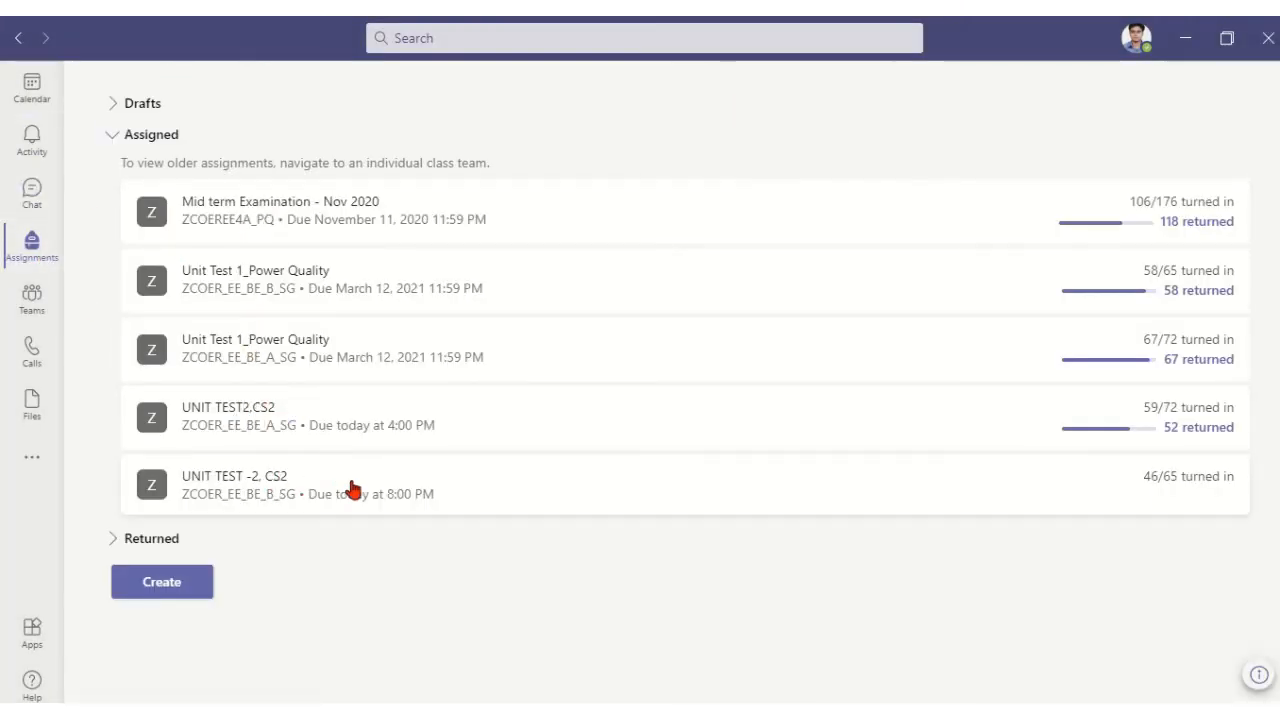
Step: Open the UNIT TEST -2, CS2 assignment and sort its student submissions by status with turned-in ones first
{"action": "left_click", "coordinate": [252, 484]}
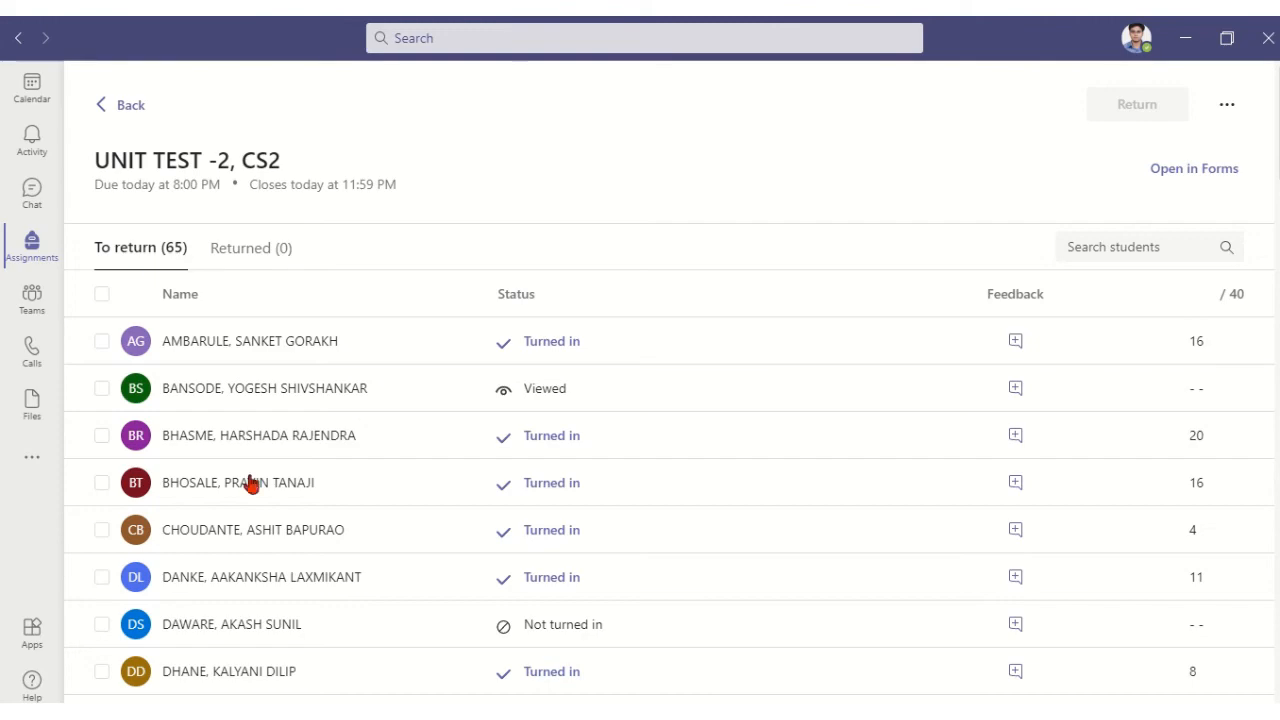
{"action": "scroll", "coordinate": [283, 597], "scroll_direction": "down", "scroll_amount": 3}
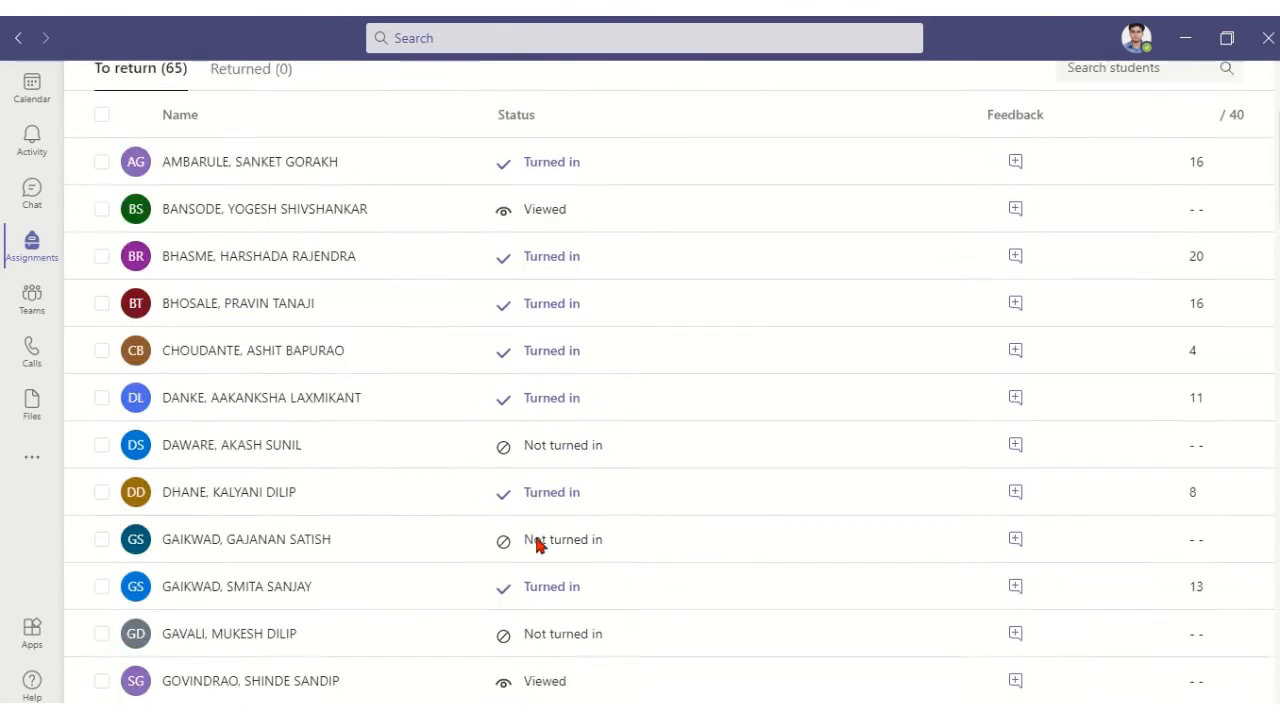
{"action": "scroll", "coordinate": [577, 371], "scroll_direction": "up", "scroll_amount": 3}
{"action": "left_click", "coordinate": [513, 296]}
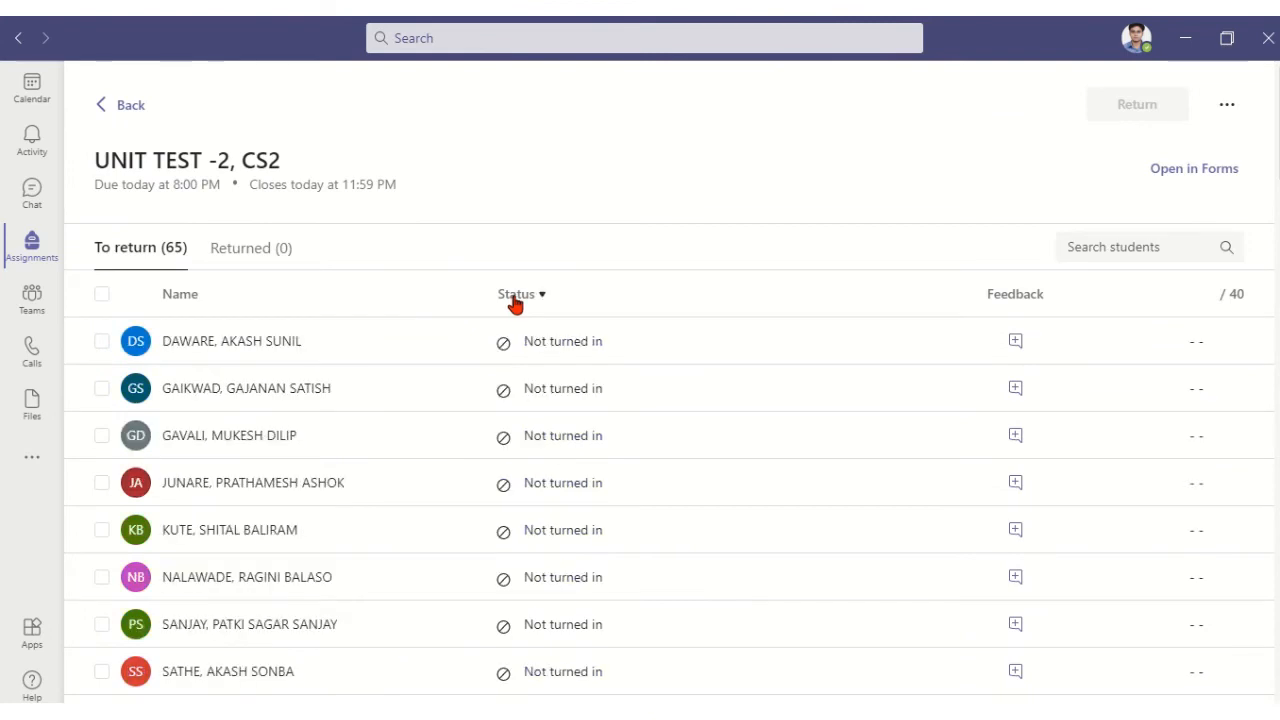
{"action": "left_click", "coordinate": [518, 296]}
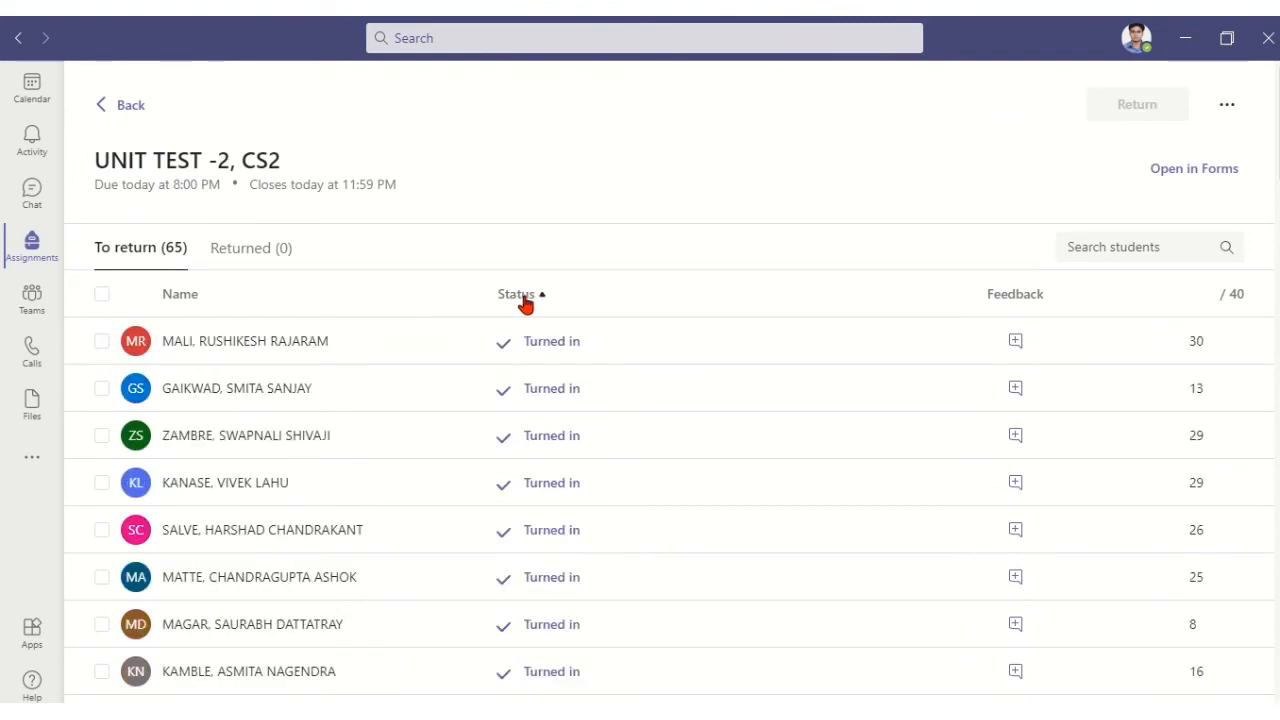
{"action": "left_click", "coordinate": [520, 296]}
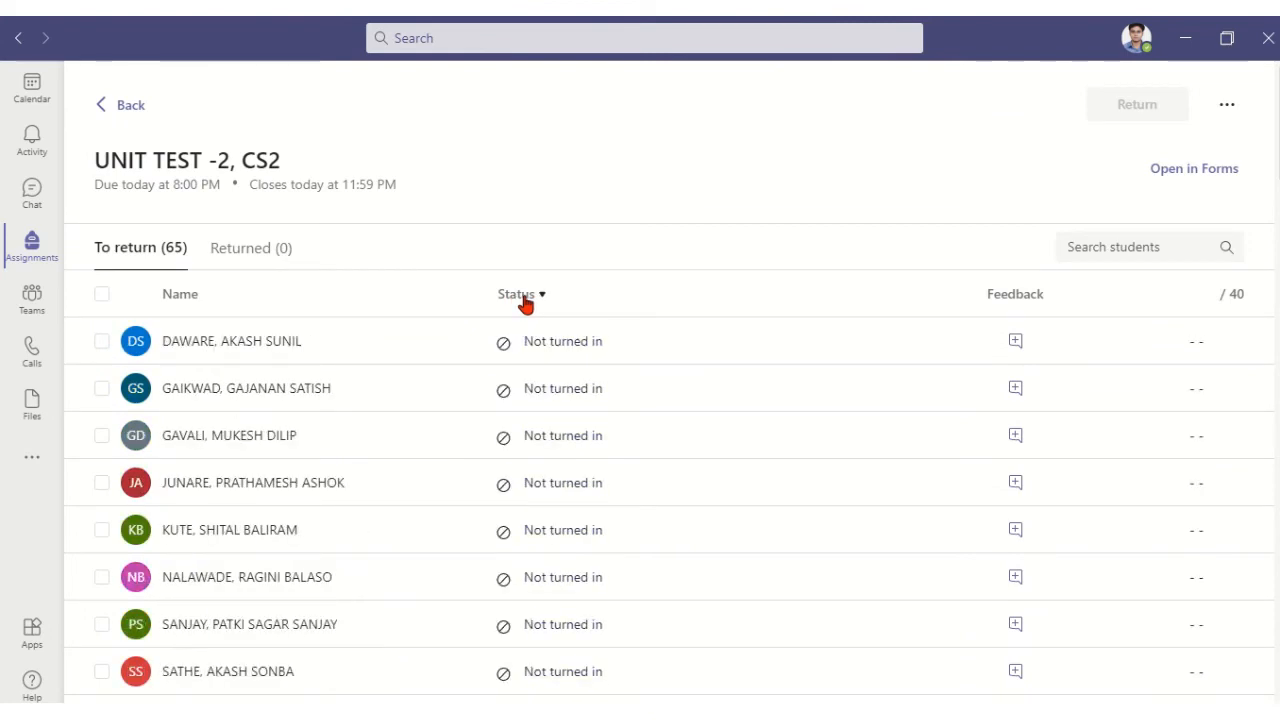
{"action": "left_click", "coordinate": [524, 300]}
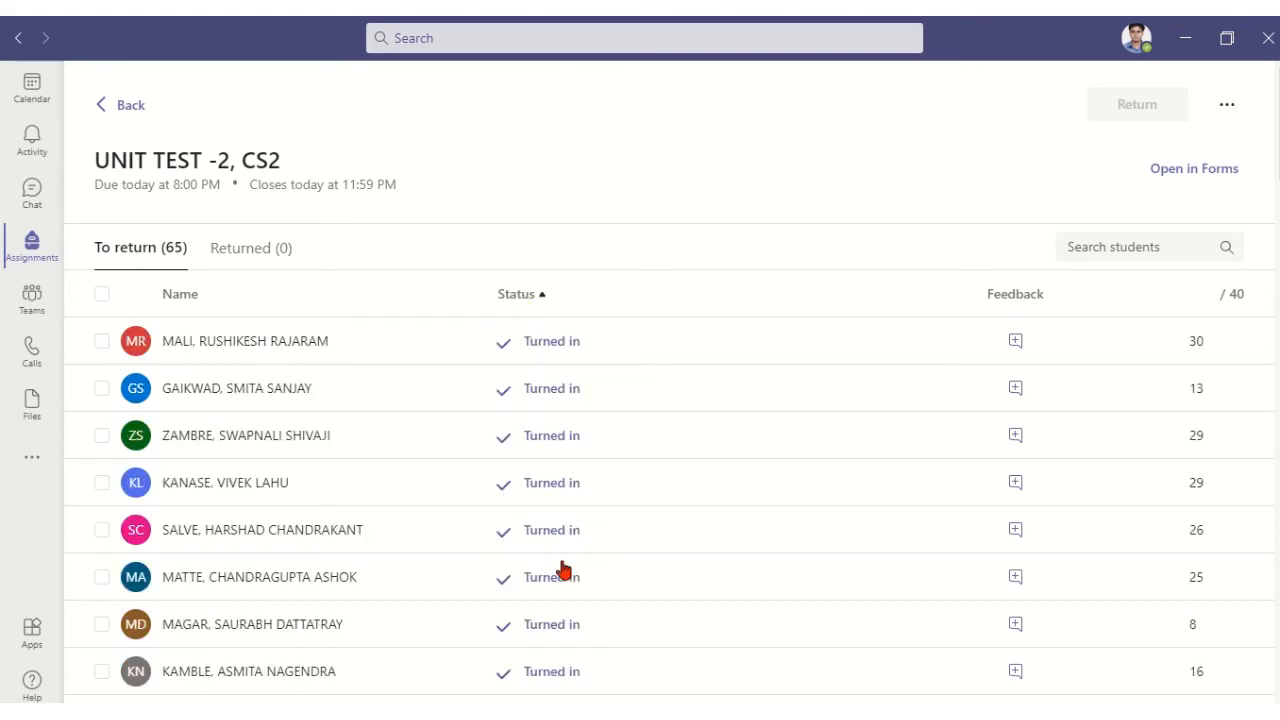
Step: Examine the sorted student list for turned-in, viewed and not-turned-in submissions and their marks
{"action": "scroll", "coordinate": [565, 570], "scroll_direction": "down", "scroll_amount": 15}
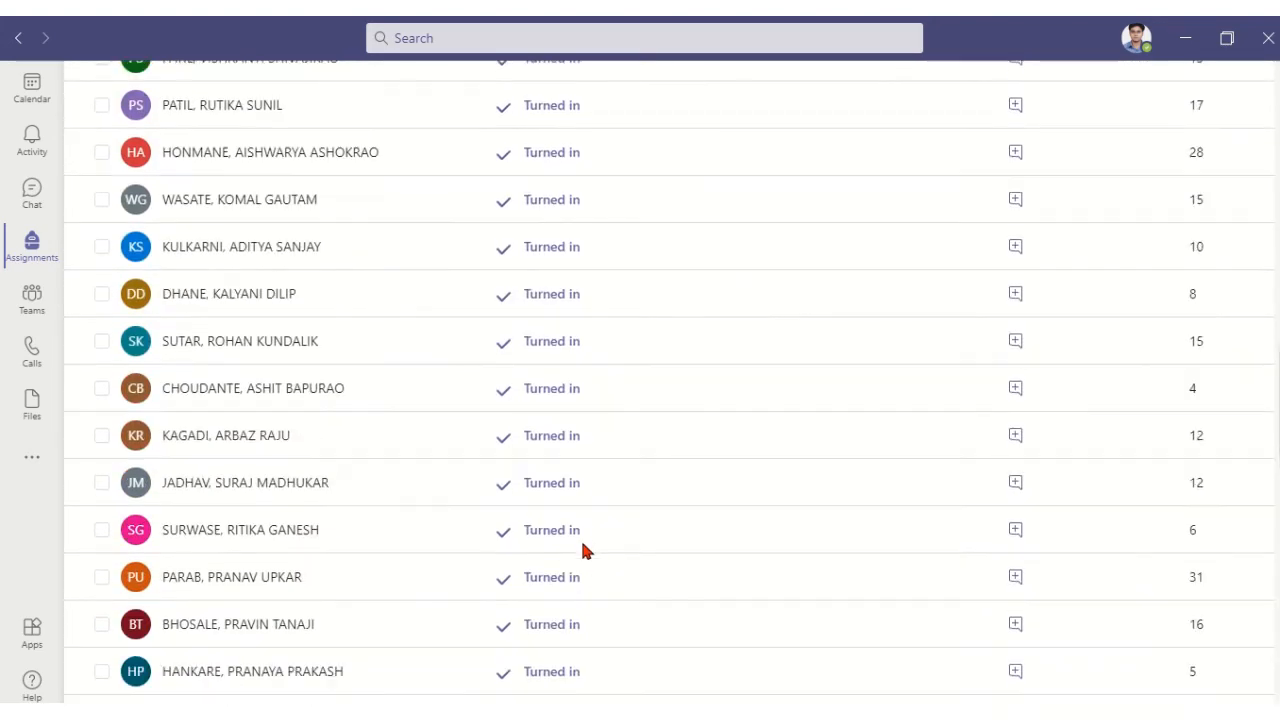
{"action": "scroll", "coordinate": [582, 545], "scroll_direction": "down", "scroll_amount": 5}
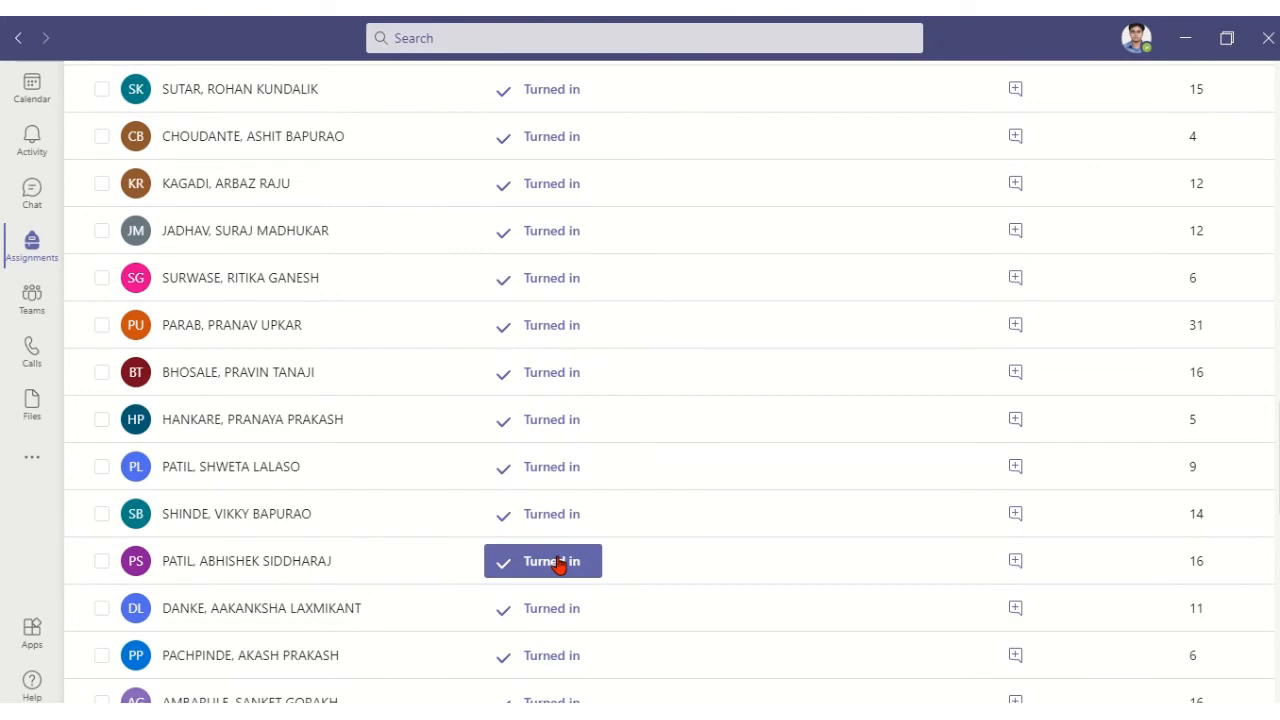
{"action": "scroll", "coordinate": [558, 565], "scroll_direction": "down", "scroll_amount": 10}
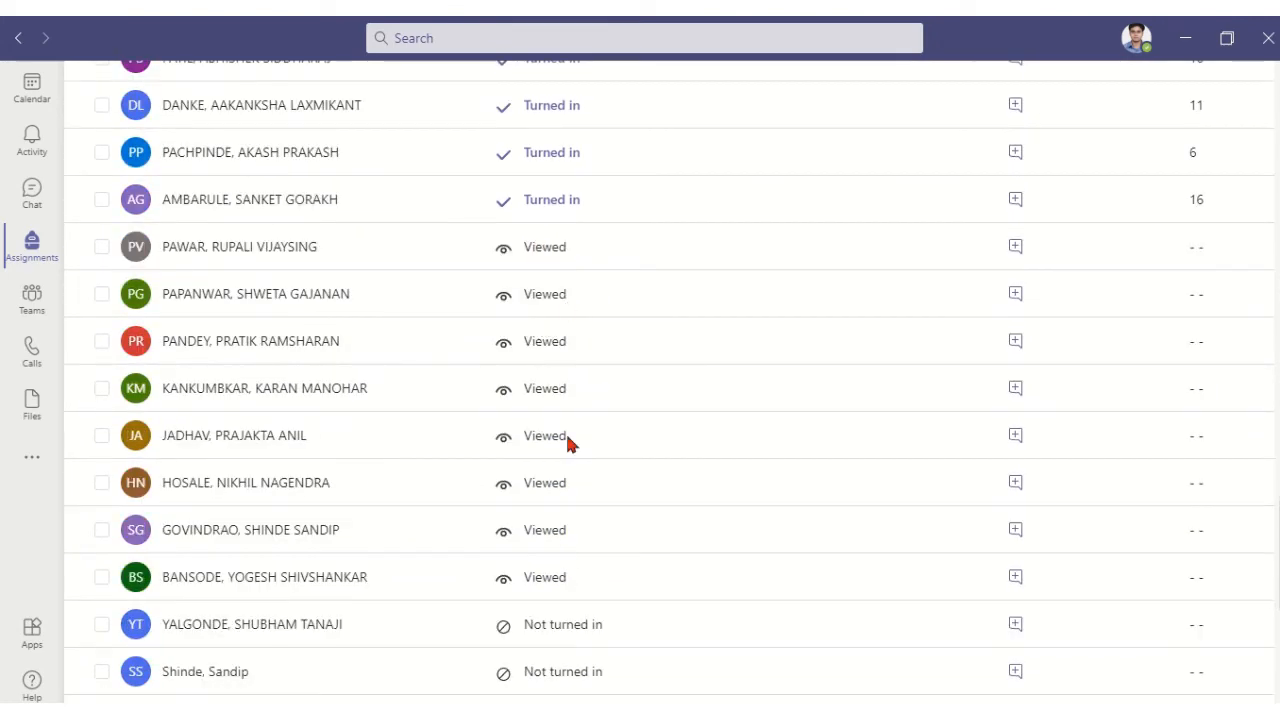
{"action": "scroll", "coordinate": [532, 596], "scroll_direction": "down", "scroll_amount": 10}
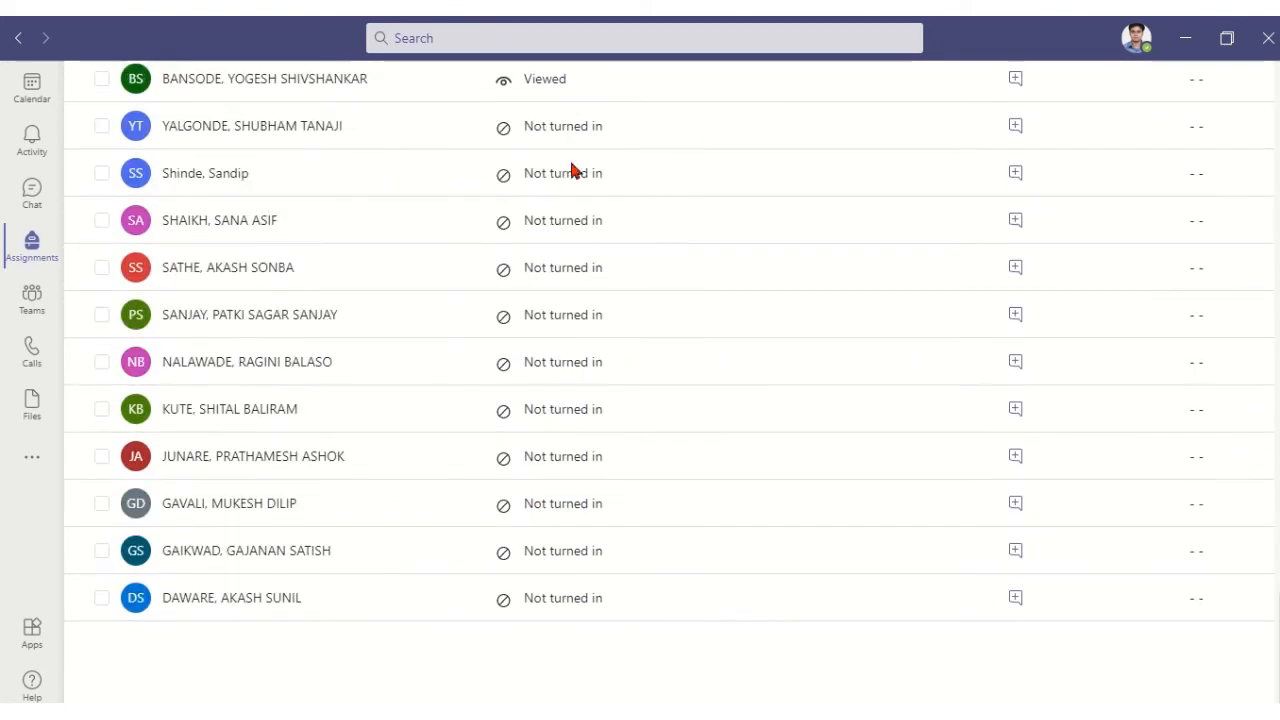
{"action": "scroll", "coordinate": [569, 600], "scroll_direction": "up", "scroll_amount": 20}
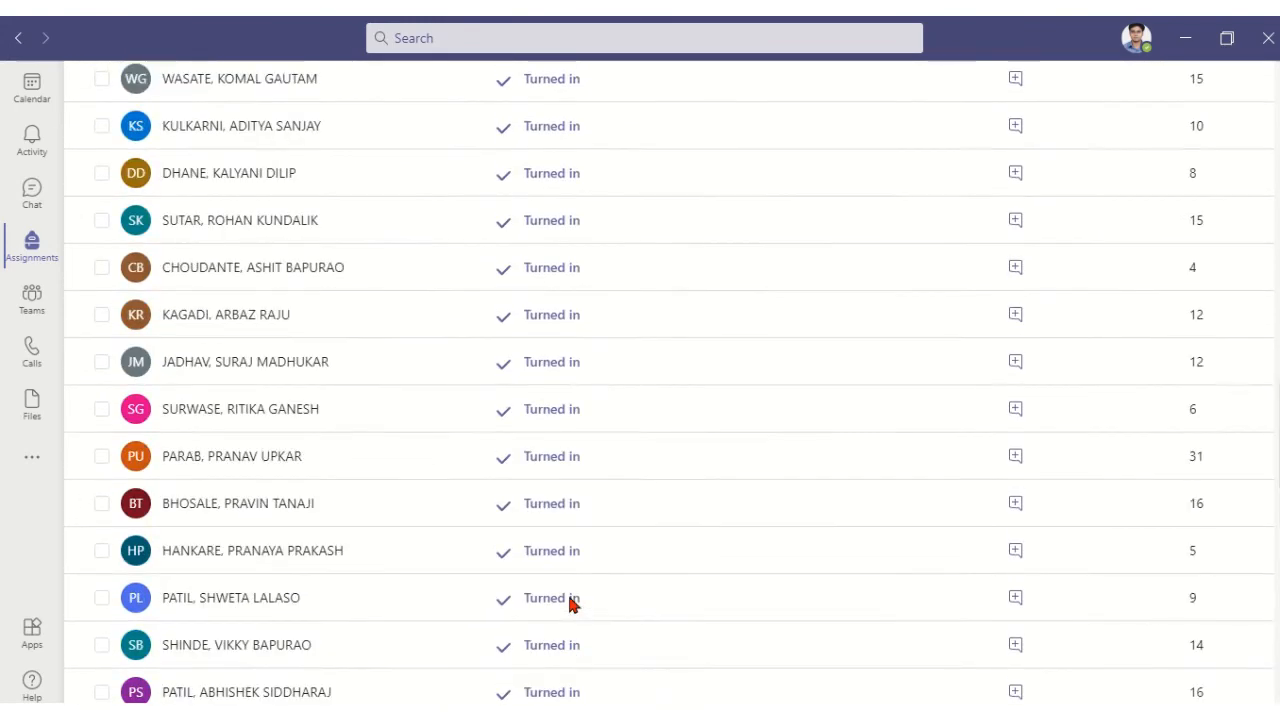
Step: Export the UNIT TEST -2, CS2 grades to Excel and open the downloaded grades file dated 03-18-2021, 05-12 PM
{"action": "scroll", "coordinate": [569, 603], "scroll_direction": "up", "scroll_amount": 15}
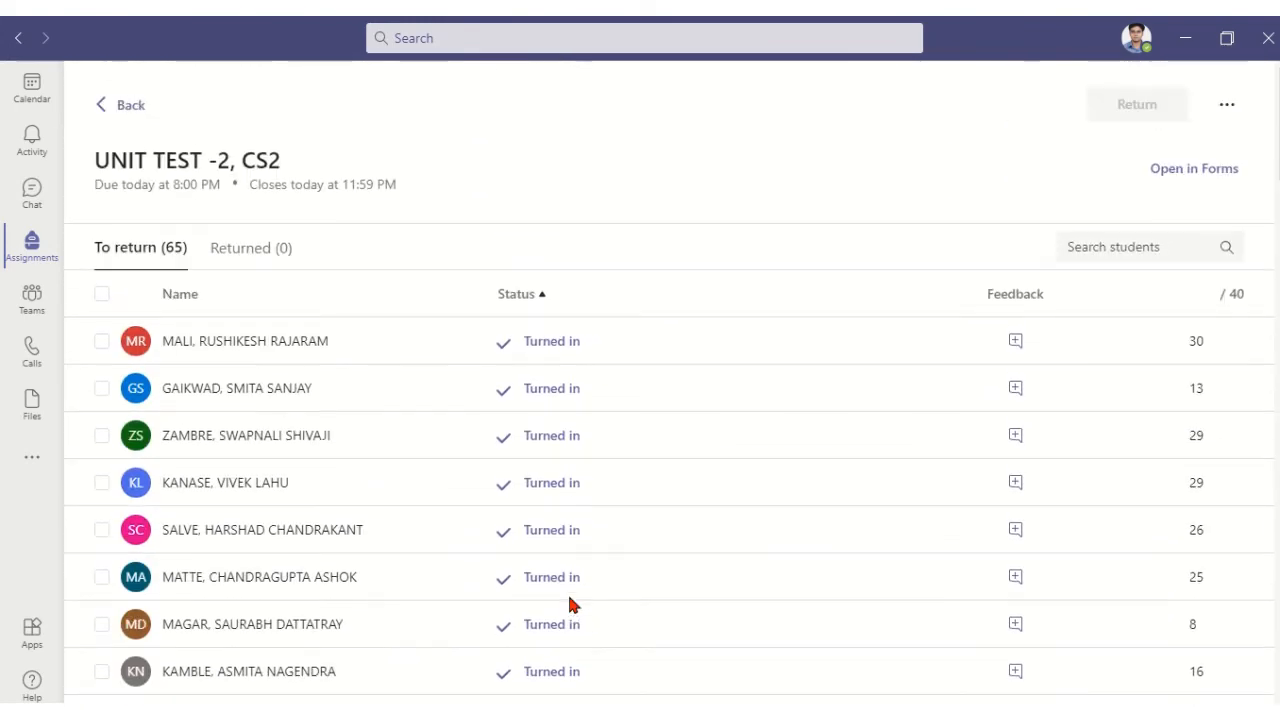
{"action": "left_click", "coordinate": [1229, 108]}
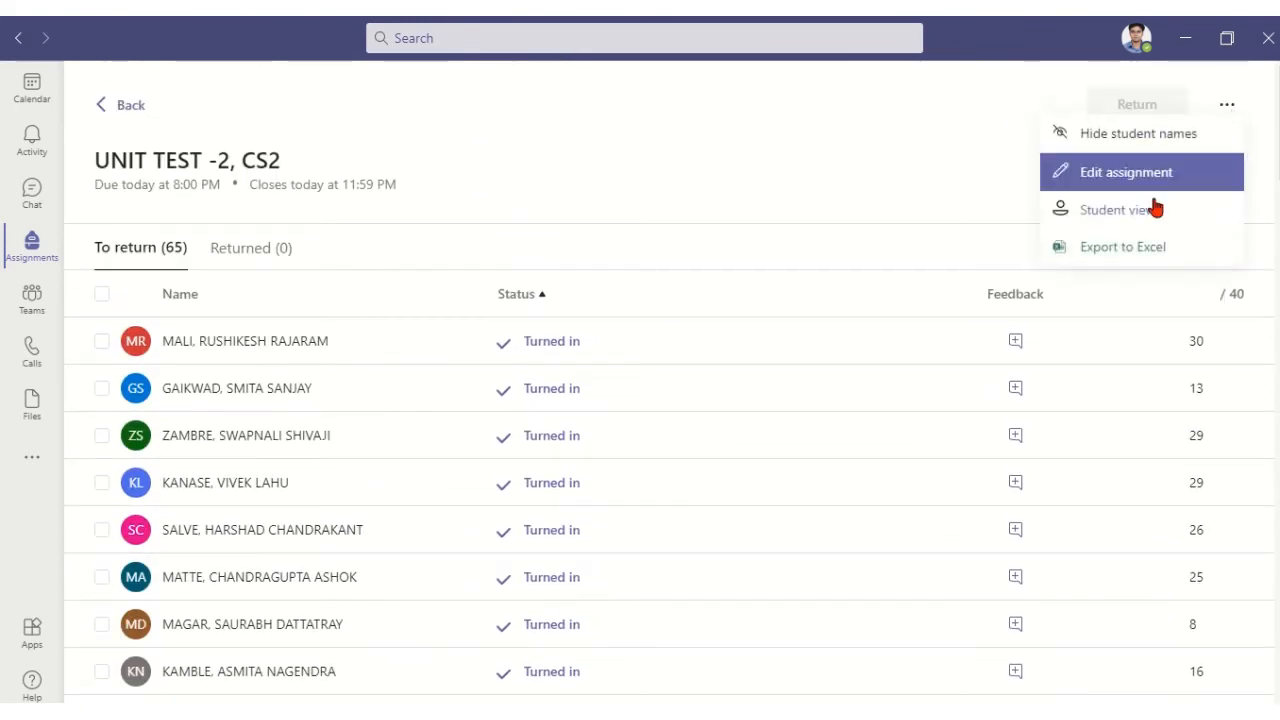
{"action": "left_click", "coordinate": [1097, 258]}
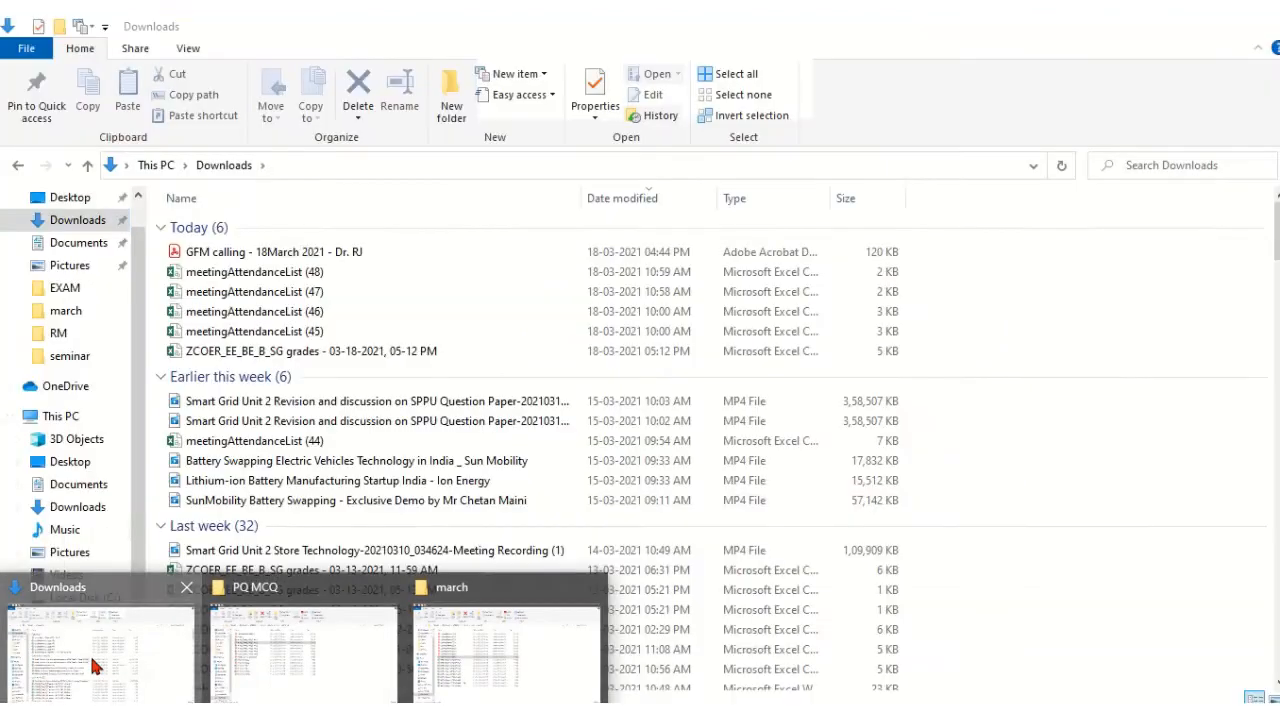
{"action": "left_click", "coordinate": [89, 653]}
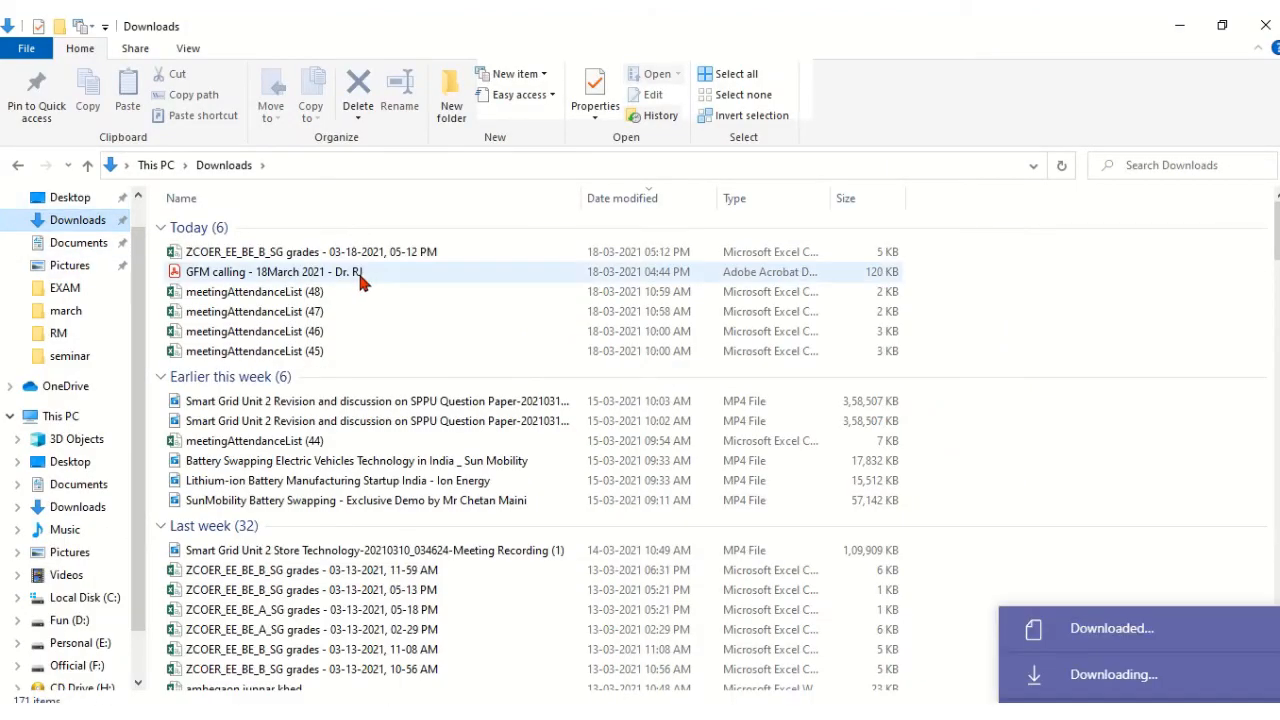
{"action": "double_click", "coordinate": [320, 251]}
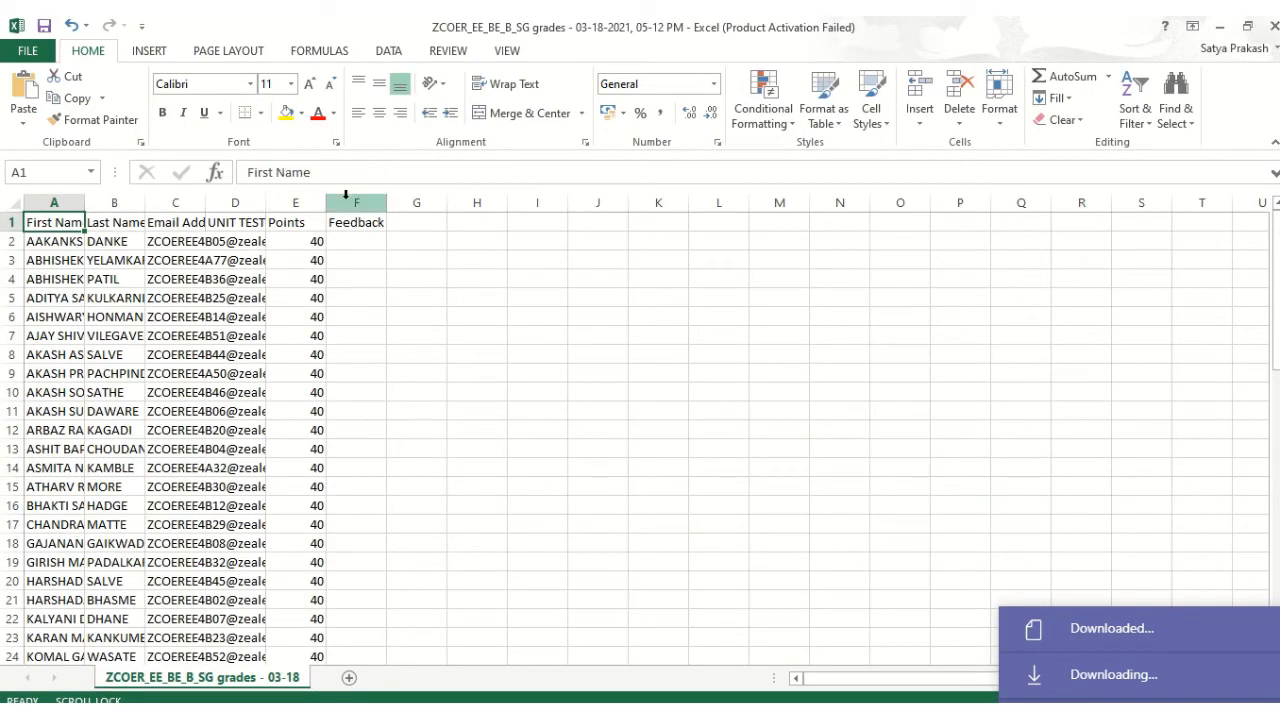
Step: Fit the Email Address and UNIT TEST -2, CS2 columns to their contents and select the test's mark cells from D2 down
{"action": "double_click", "coordinate": [205, 202]}
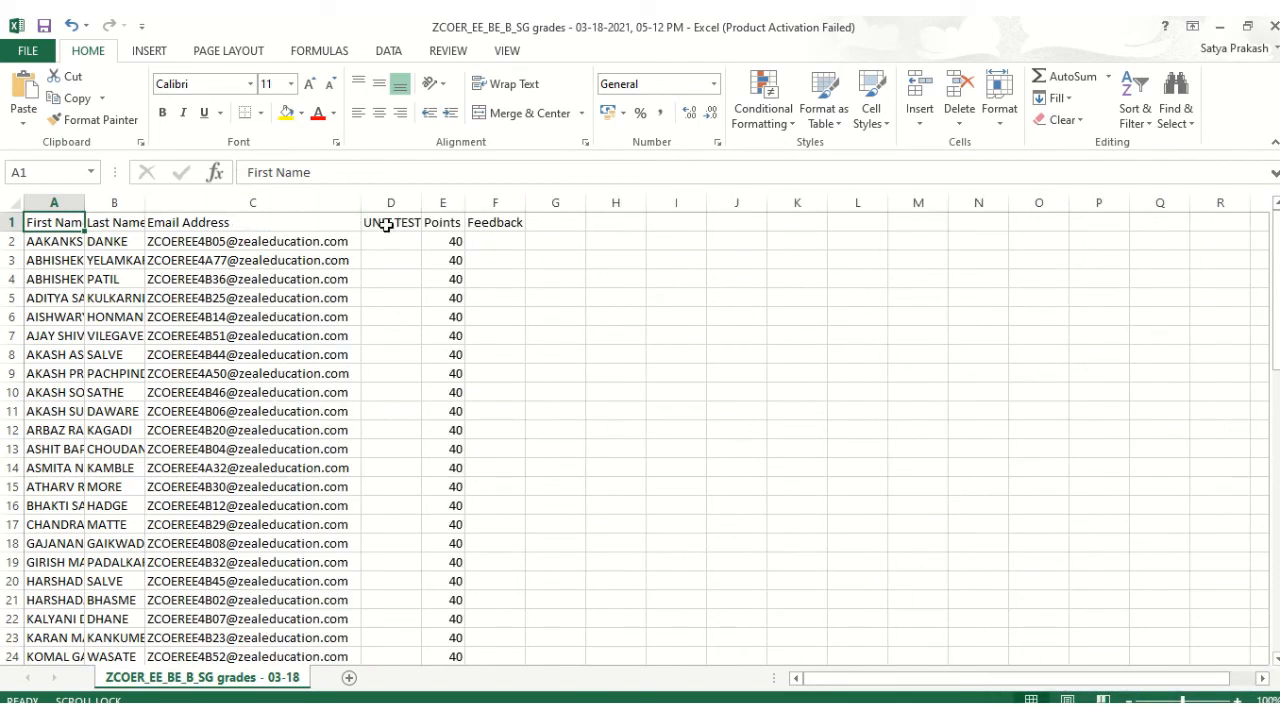
{"action": "left_click", "coordinate": [392, 260]}
{"action": "double_click", "coordinate": [421, 202]}
{"action": "left_click_drag", "start_coordinate": [414, 244], "coordinate": [399, 613]}
{"action": "scroll", "coordinate": [543, 429], "scroll_direction": "up", "scroll_amount": 13}
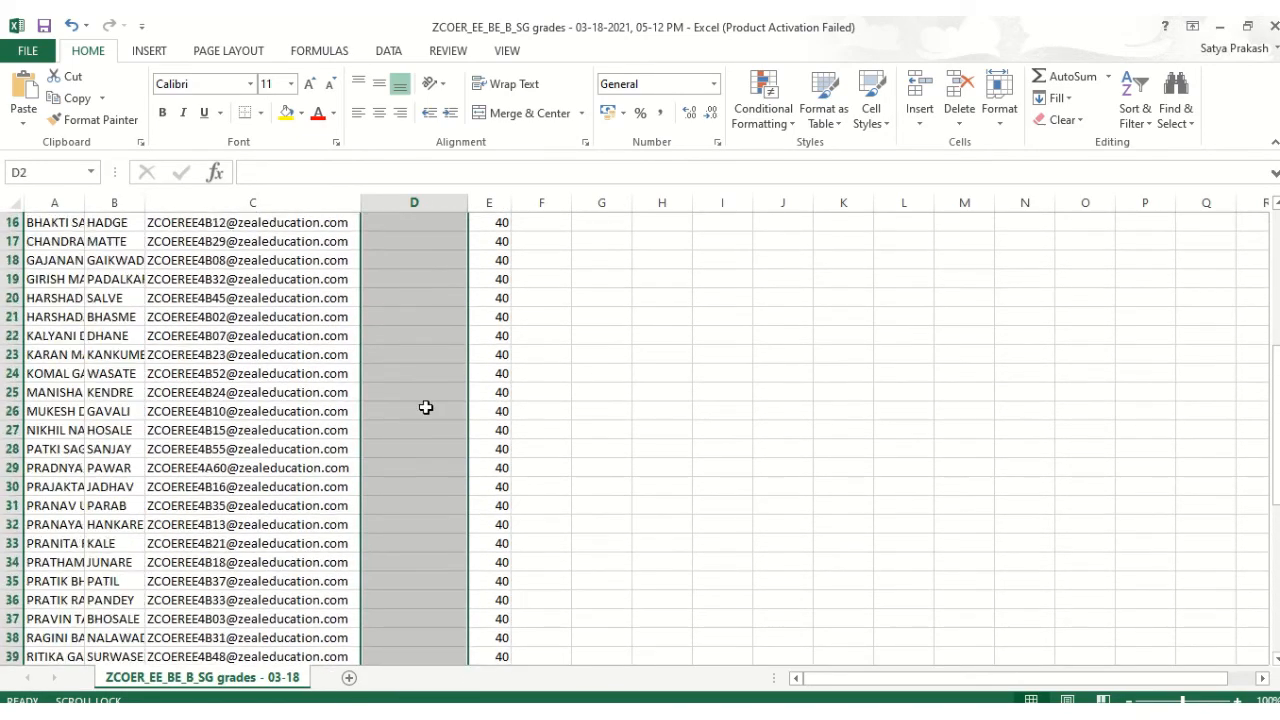
{"action": "scroll", "coordinate": [427, 407], "scroll_direction": "up", "scroll_amount": 1}
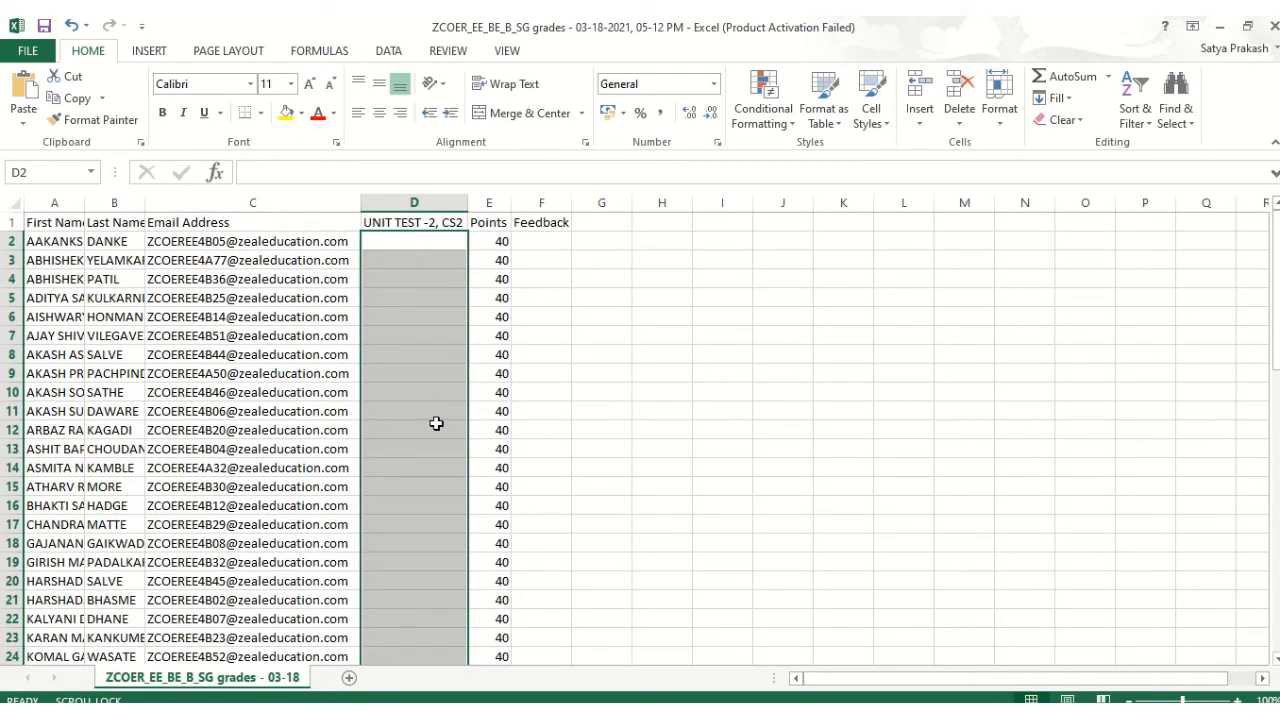
Step: Compare the student marks shown in Teams with the UNIT TEST -2, CS2 column of the exported Excel sheet
{"action": "key", "text": "alt+Tab"}
{"action": "key", "text": "alt+Tab"}
{"action": "key", "text": "alt+Tab"}
{"action": "key", "text": "alt+Tab"}
{"action": "key", "text": "alt+Tab"}
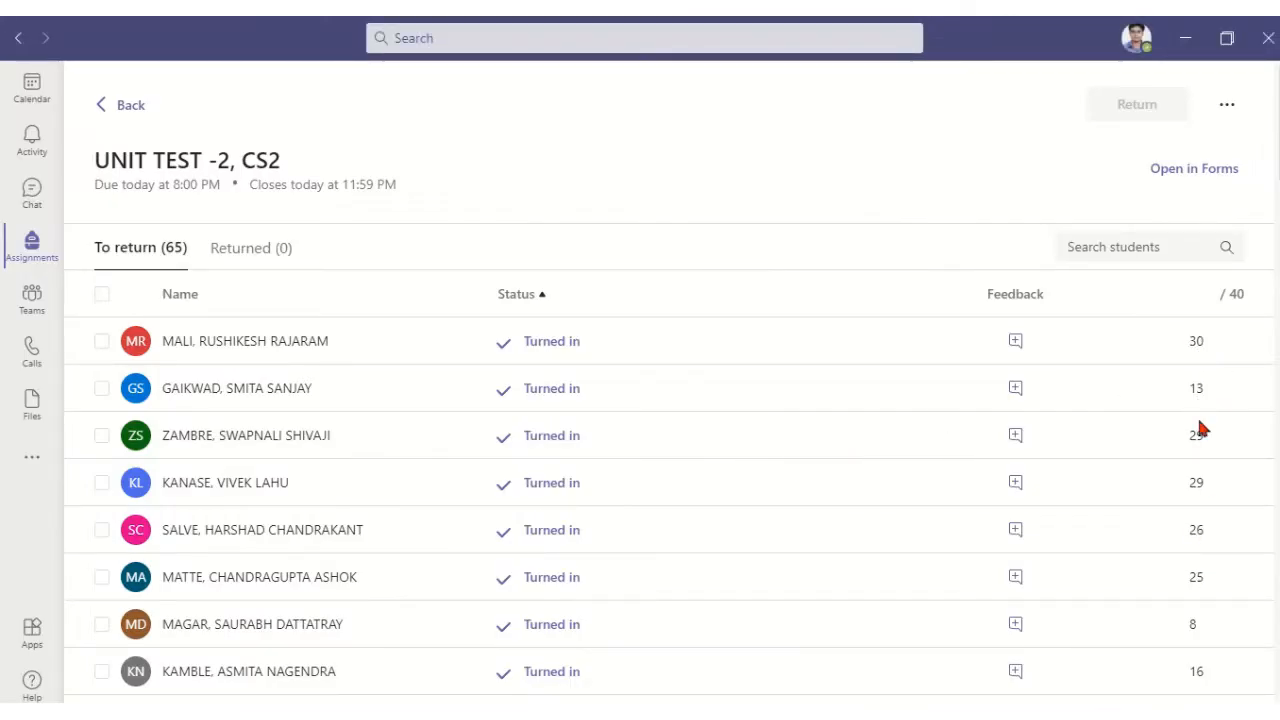
{"action": "key", "text": "alt+Tab"}
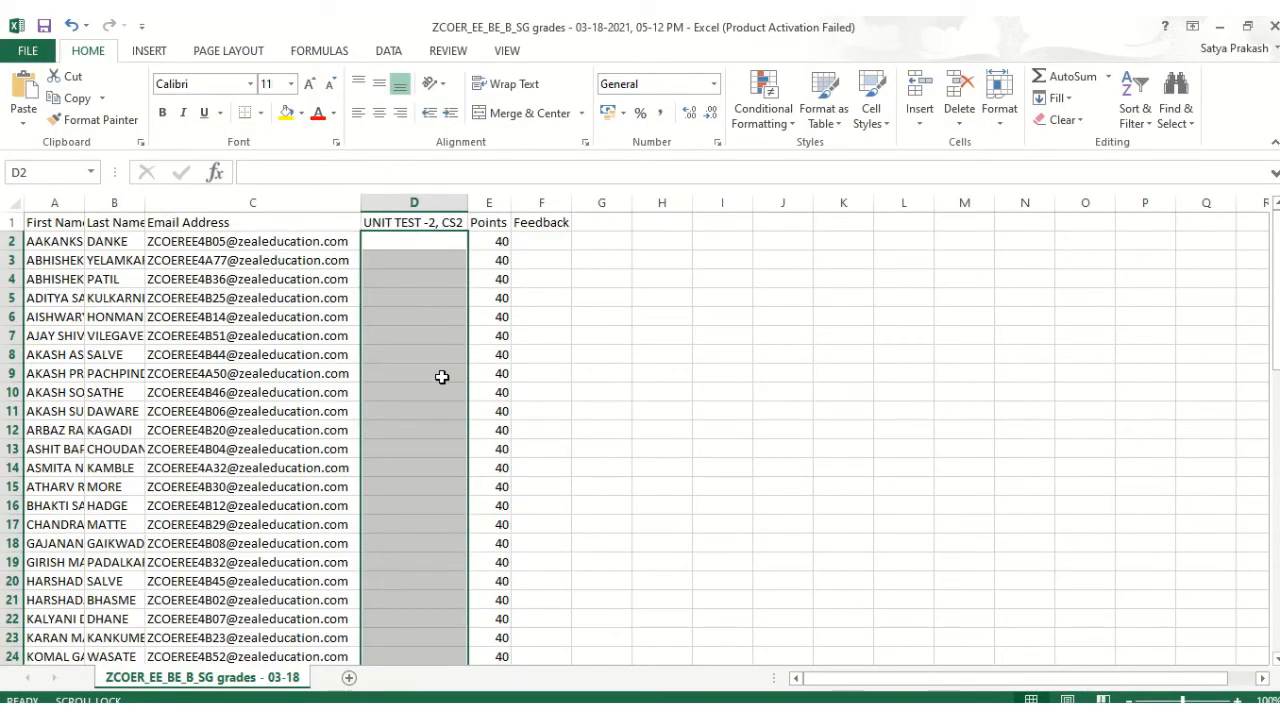
{"action": "key", "text": "alt+Tab"}
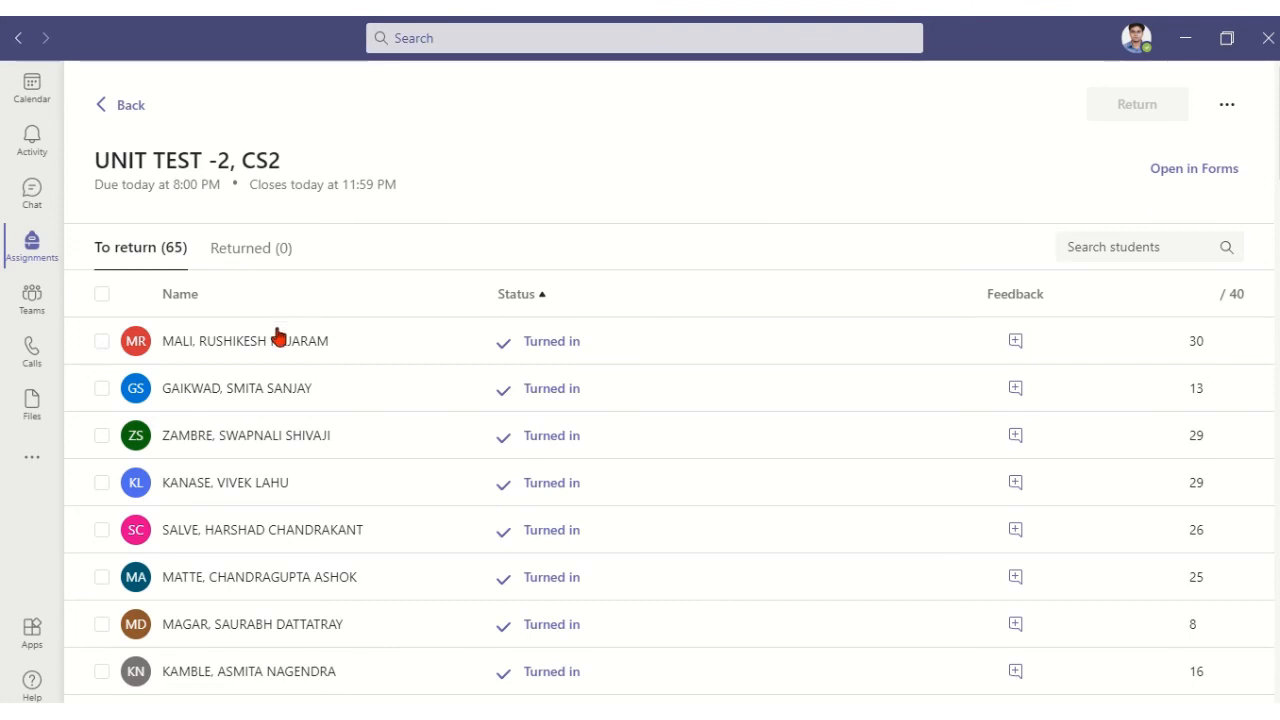
Step: Select the first five turned-in students and extend the selection to every student awaiting return
{"action": "left_click", "coordinate": [101, 345]}
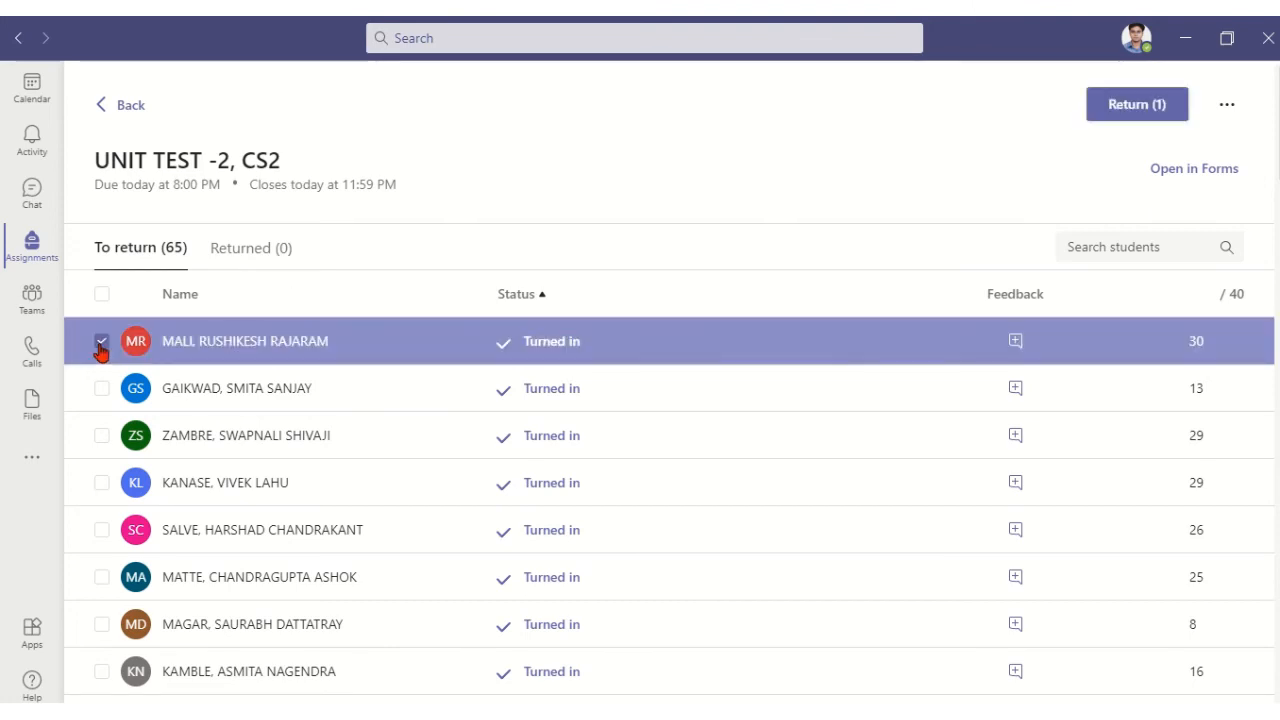
{"action": "left_click", "coordinate": [100, 394]}
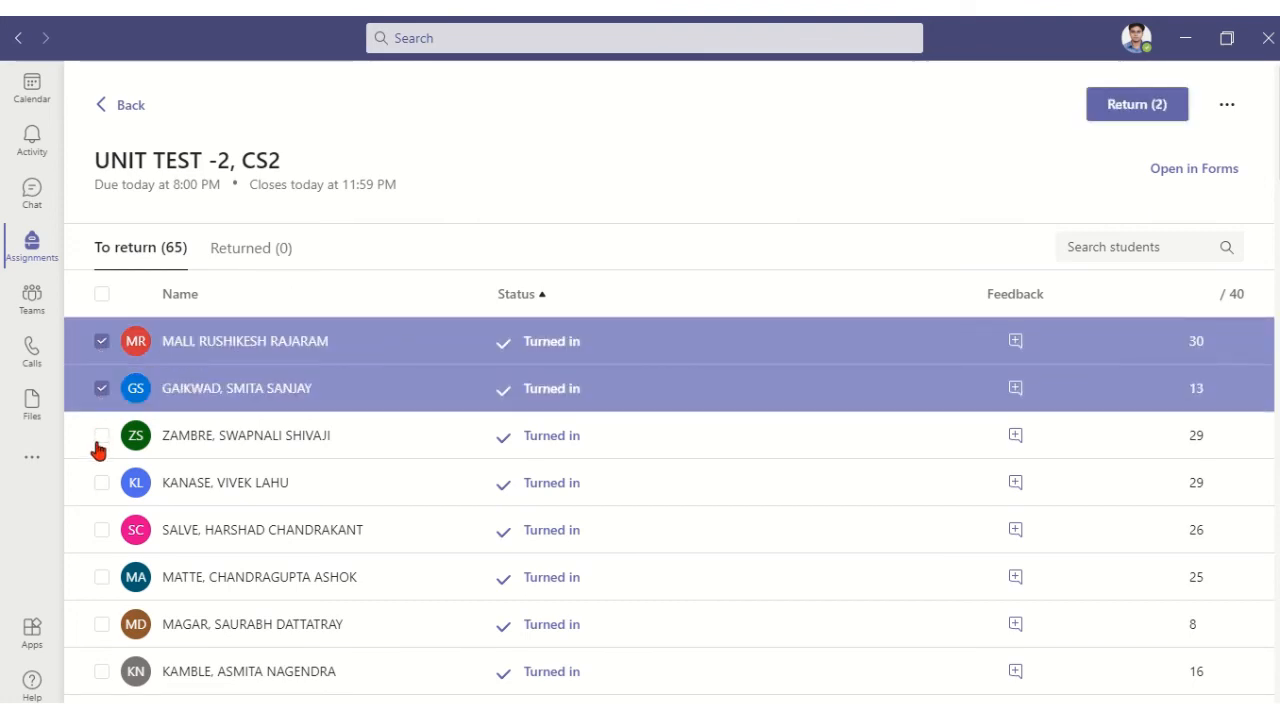
{"action": "left_click", "coordinate": [100, 442]}
{"action": "left_click", "coordinate": [102, 486]}
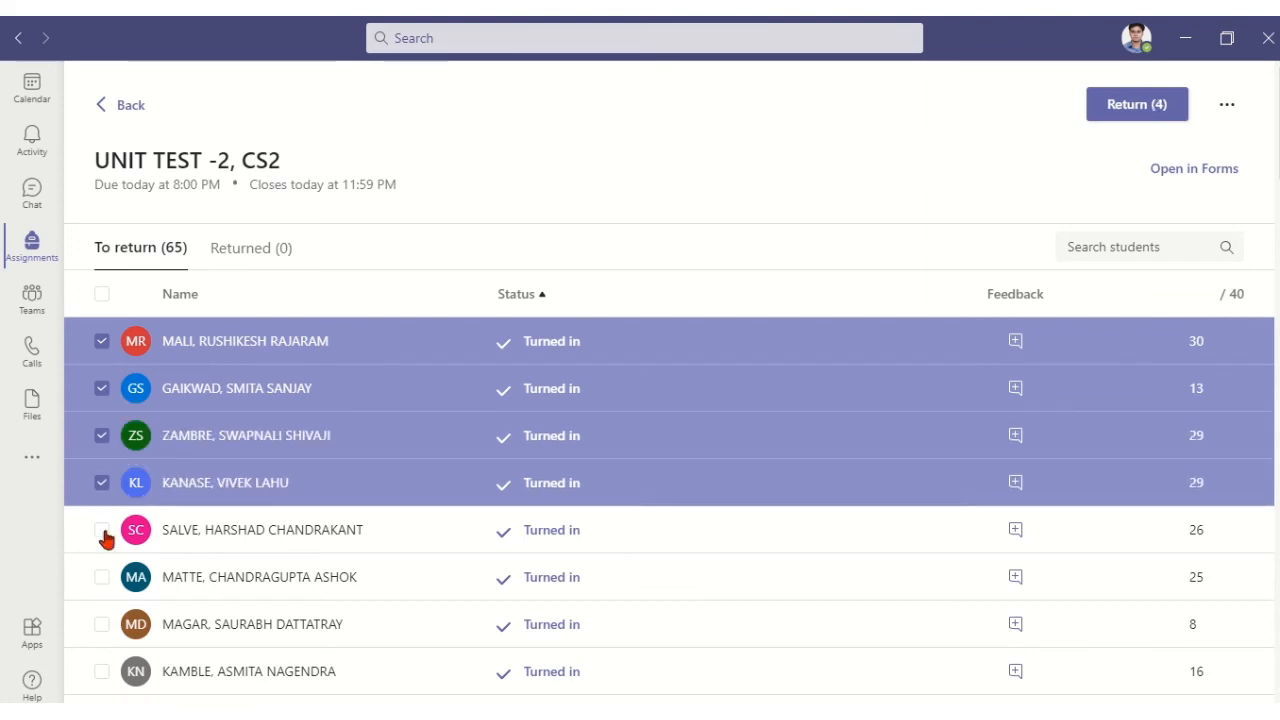
{"action": "left_click", "coordinate": [102, 531]}
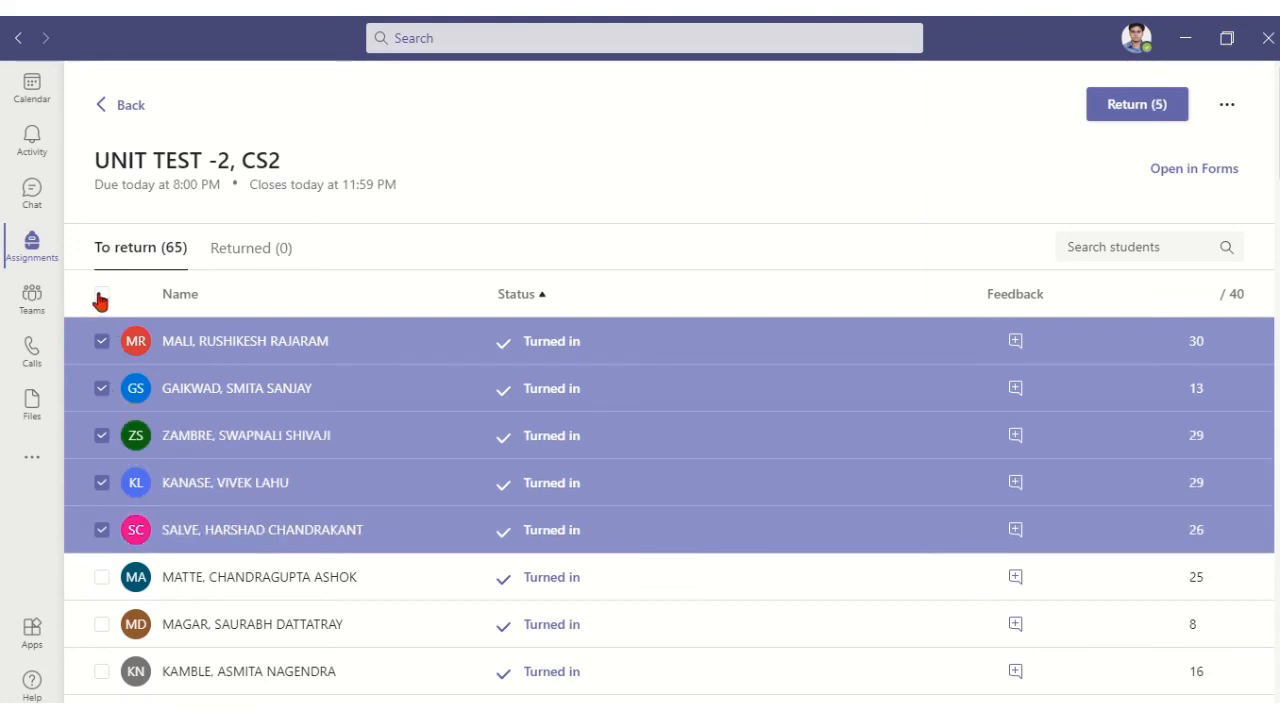
{"action": "left_click", "coordinate": [102, 295]}
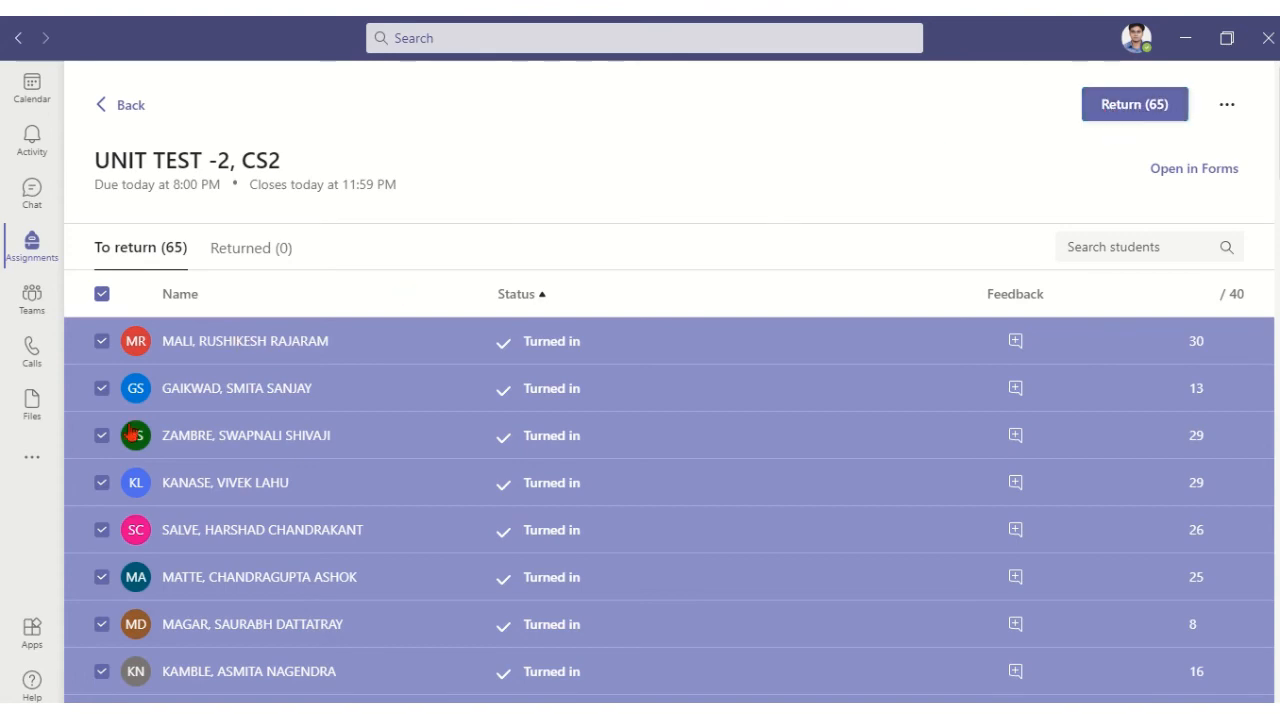
Step: Deselect all students at the end of the list whose status is Not turned in
{"action": "scroll", "coordinate": [128, 432], "scroll_direction": "down", "scroll_amount": 3}
{"action": "scroll", "coordinate": [128, 432], "scroll_direction": "down", "scroll_amount": 15}
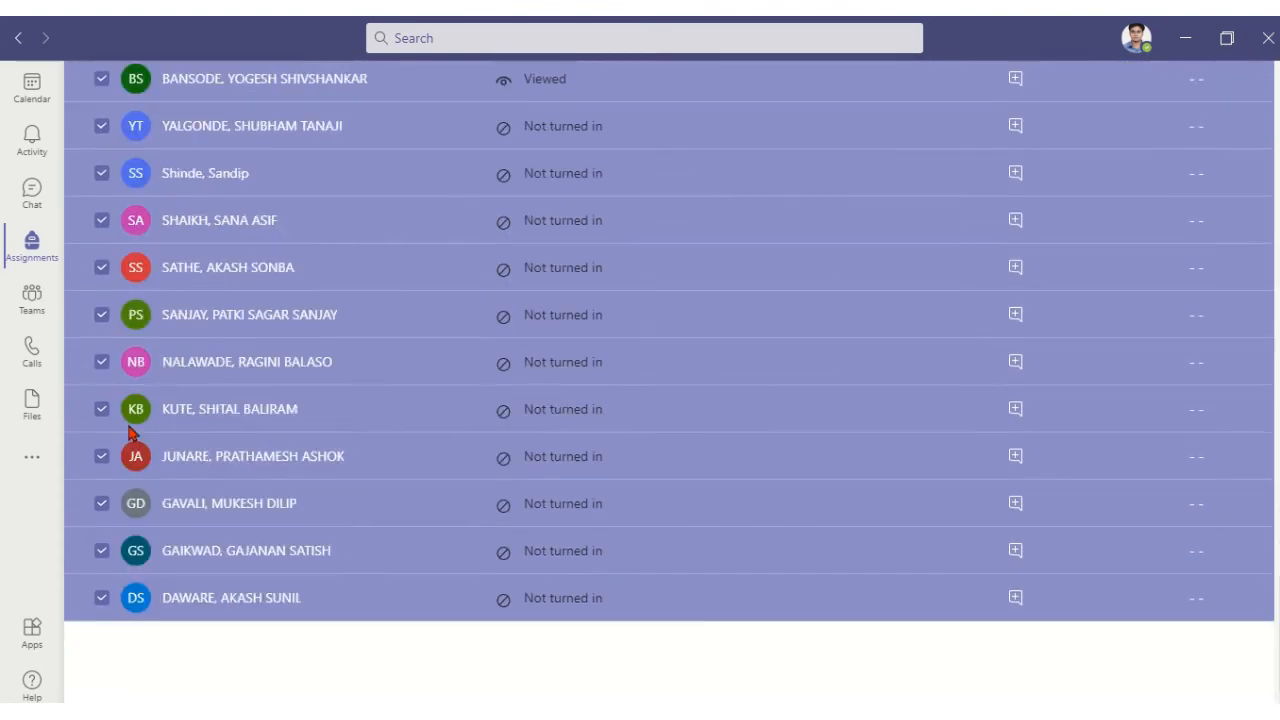
{"action": "scroll", "coordinate": [128, 432], "scroll_direction": "down", "scroll_amount": 2}
{"action": "left_click", "coordinate": [101, 598]}
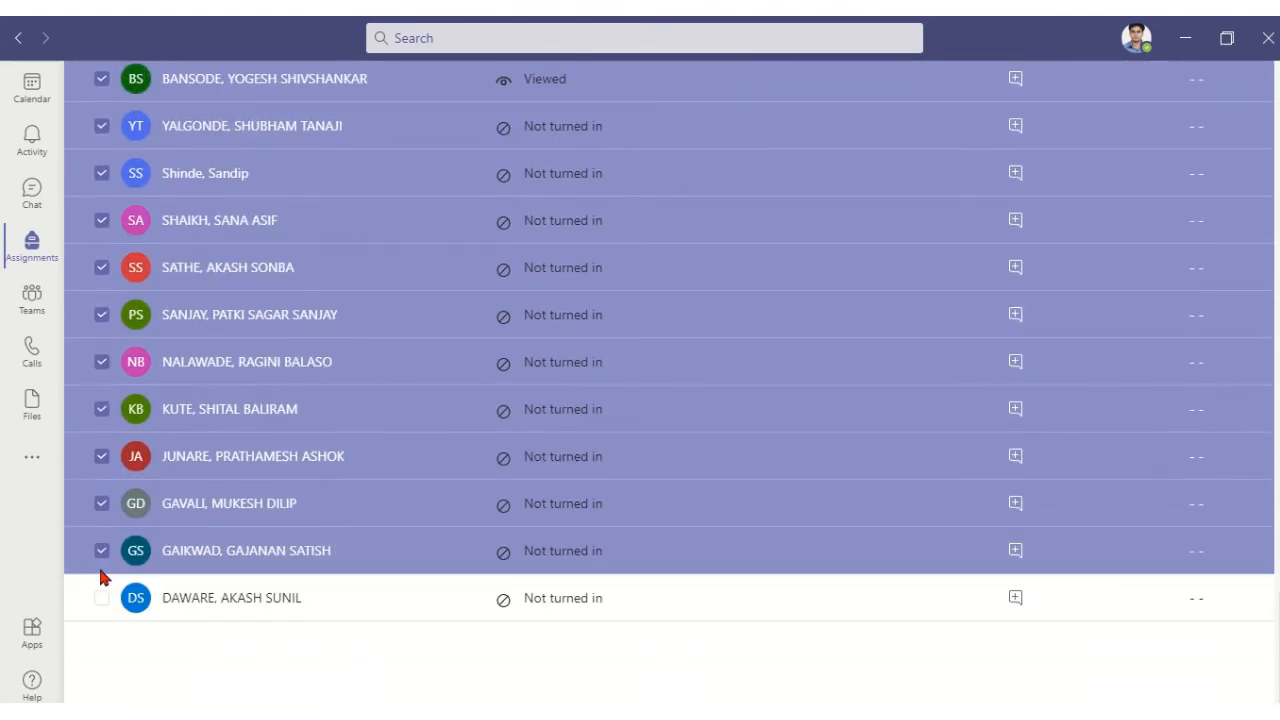
{"action": "left_click", "coordinate": [101, 550]}
{"action": "left_click", "coordinate": [101, 503]}
{"action": "left_click", "coordinate": [101, 456]}
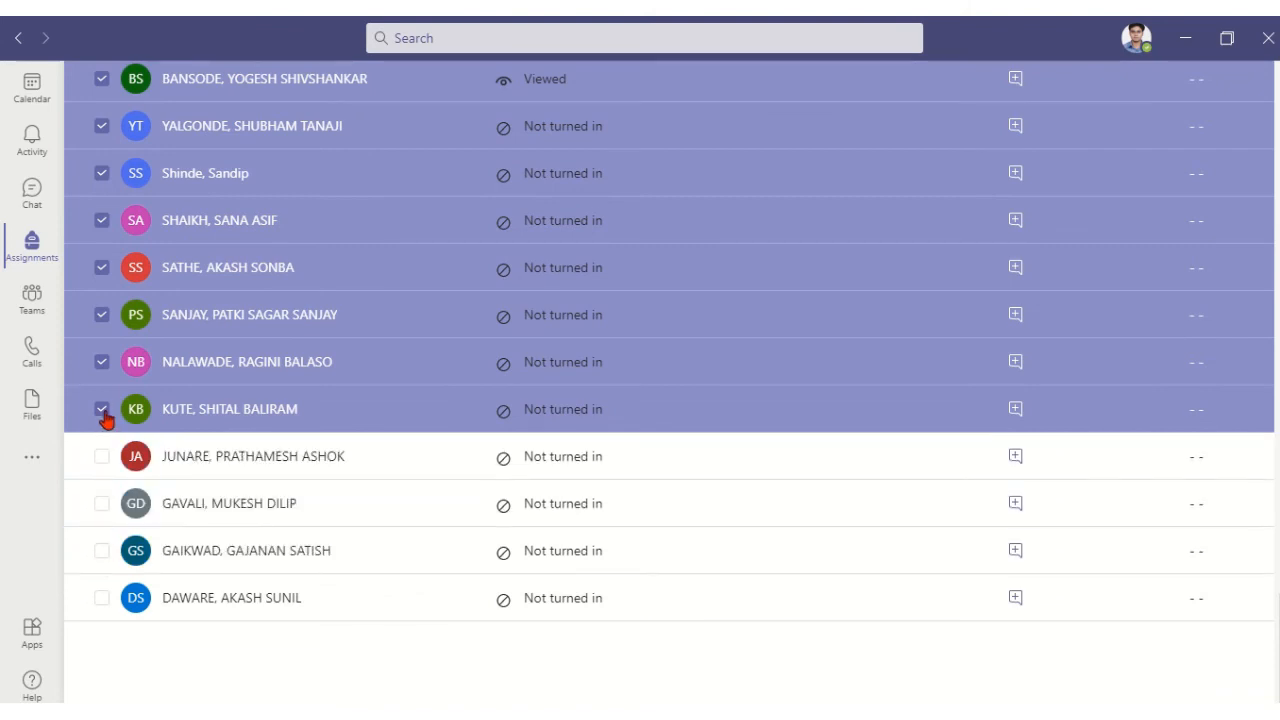
{"action": "left_click", "coordinate": [101, 409]}
{"action": "left_click", "coordinate": [101, 362]}
{"action": "left_click", "coordinate": [101, 315]}
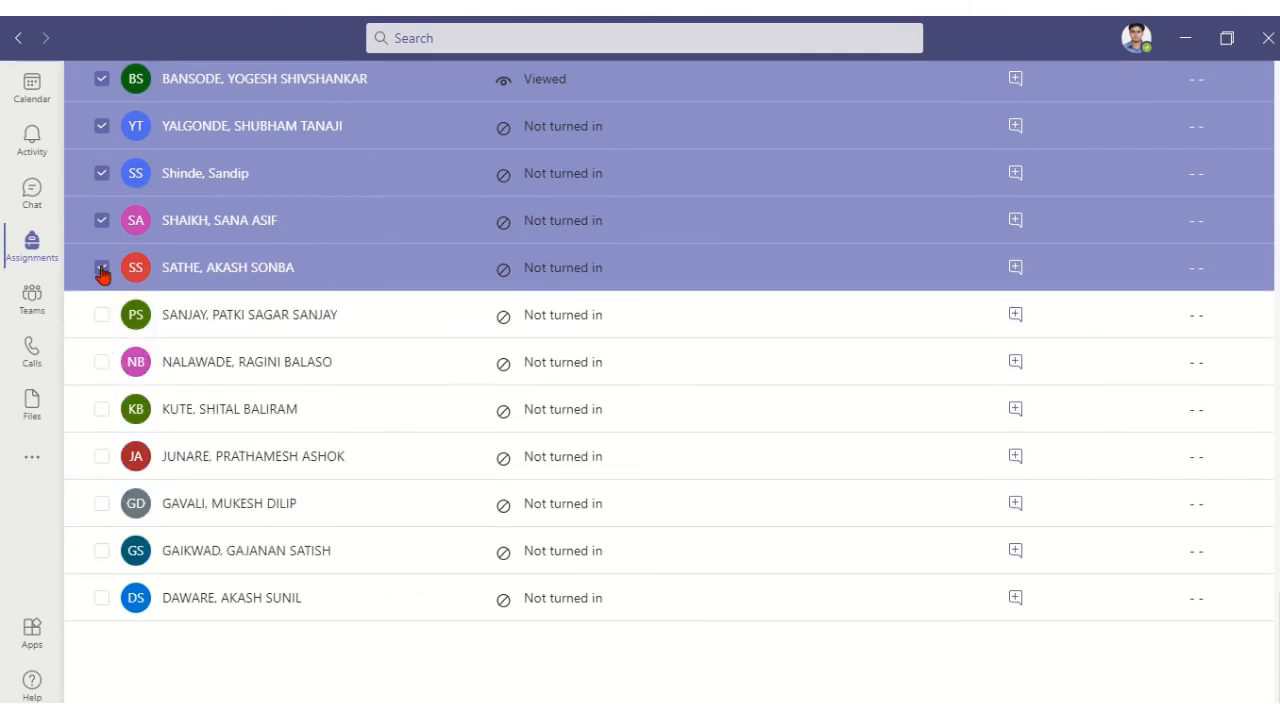
{"action": "left_click", "coordinate": [101, 268]}
{"action": "left_click", "coordinate": [101, 220]}
{"action": "left_click", "coordinate": [101, 173]}
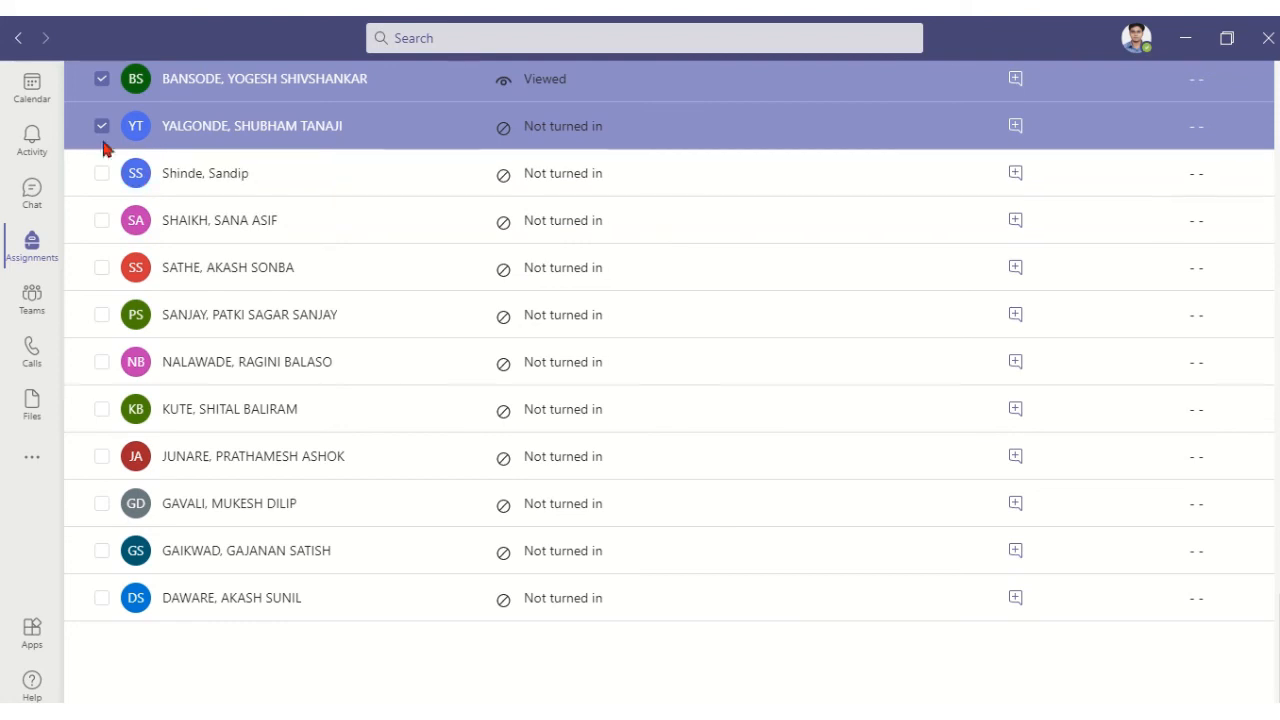
{"action": "left_click", "coordinate": [101, 126]}
Step: Deselect all students whose status is Viewed, leaving only the turned-in submissions selected
{"action": "scroll", "coordinate": [209, 290], "scroll_direction": "up", "scroll_amount": 4}
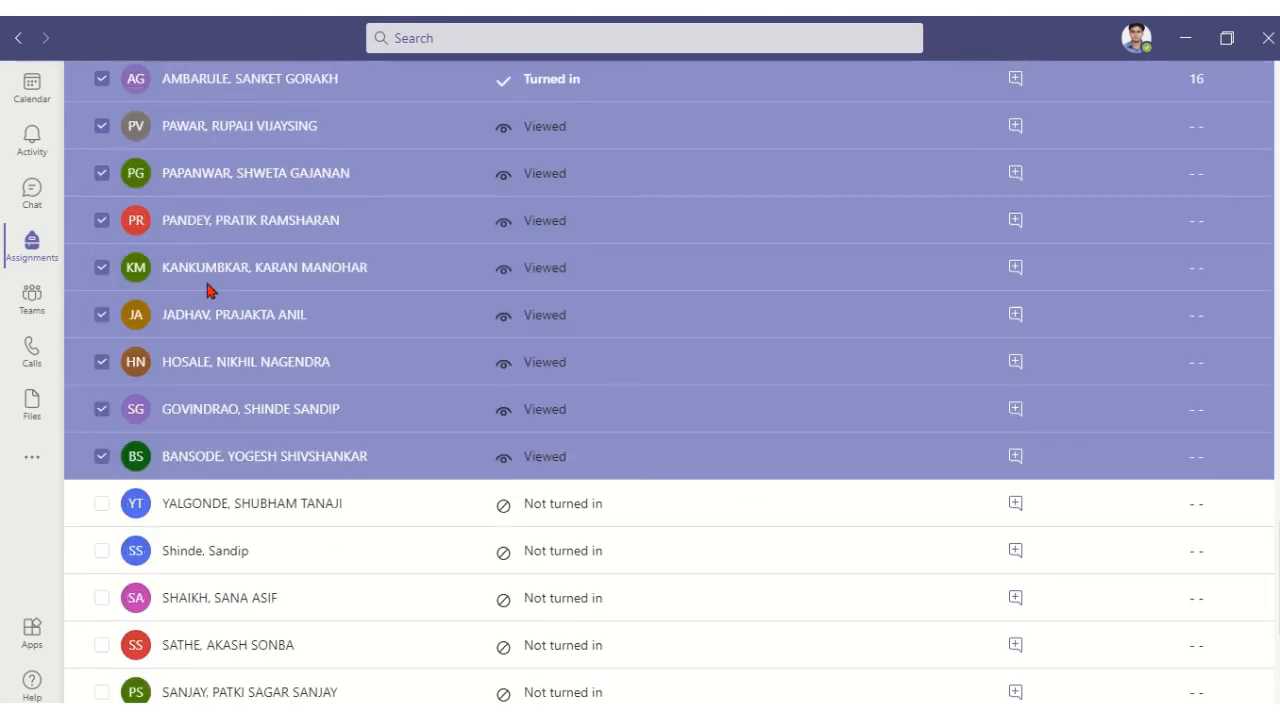
{"action": "left_click", "coordinate": [101, 460]}
{"action": "left_click", "coordinate": [101, 410]}
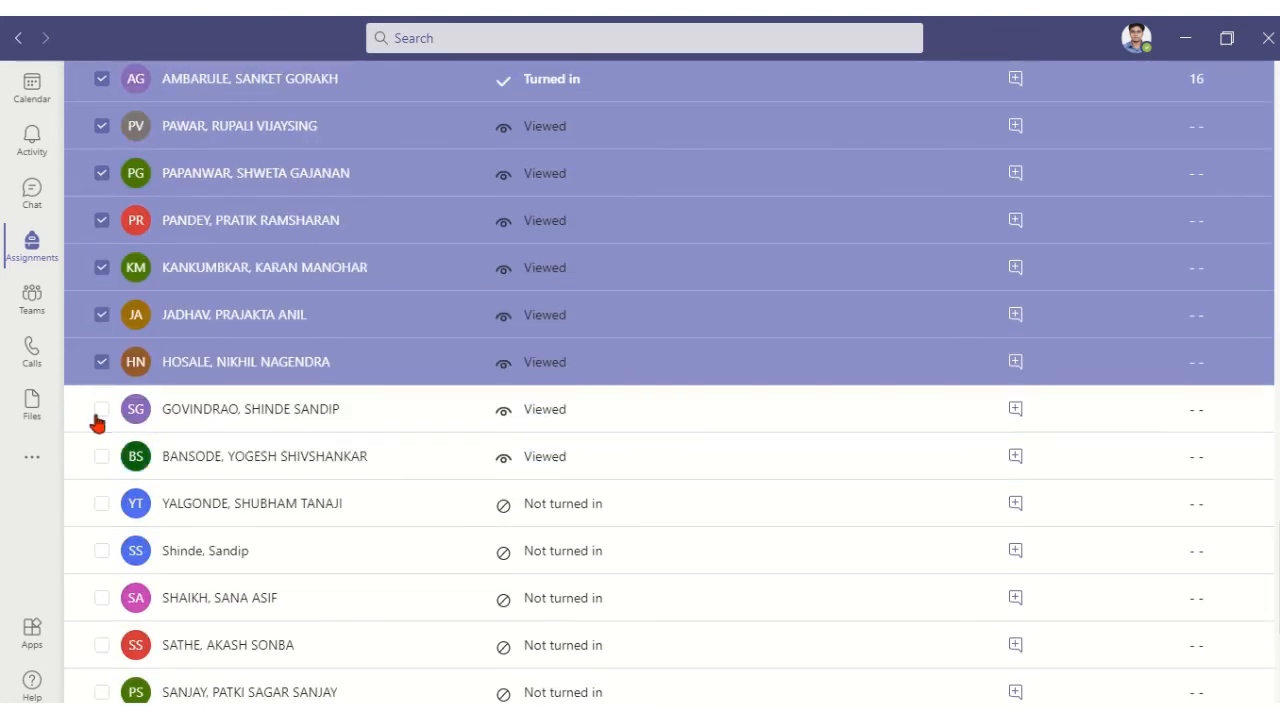
{"action": "left_click", "coordinate": [101, 364]}
{"action": "left_click", "coordinate": [101, 316]}
{"action": "left_click", "coordinate": [101, 268]}
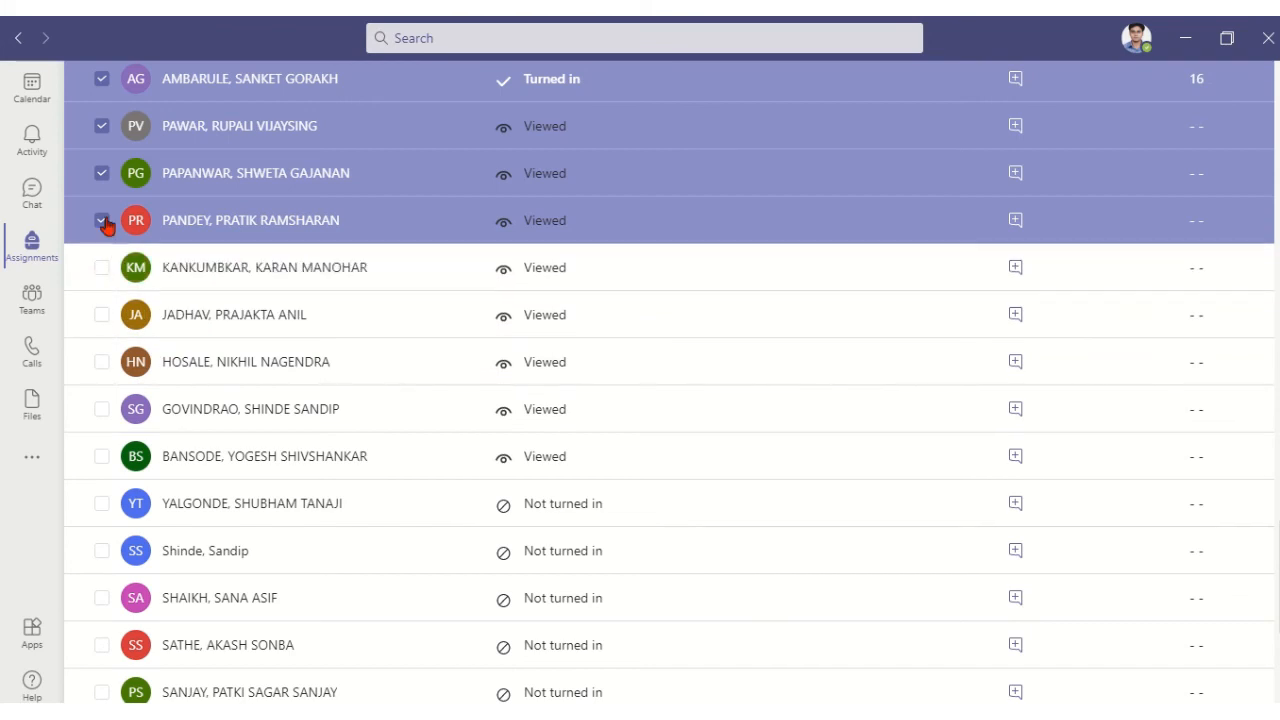
{"action": "left_click", "coordinate": [103, 221]}
{"action": "left_click", "coordinate": [102, 174]}
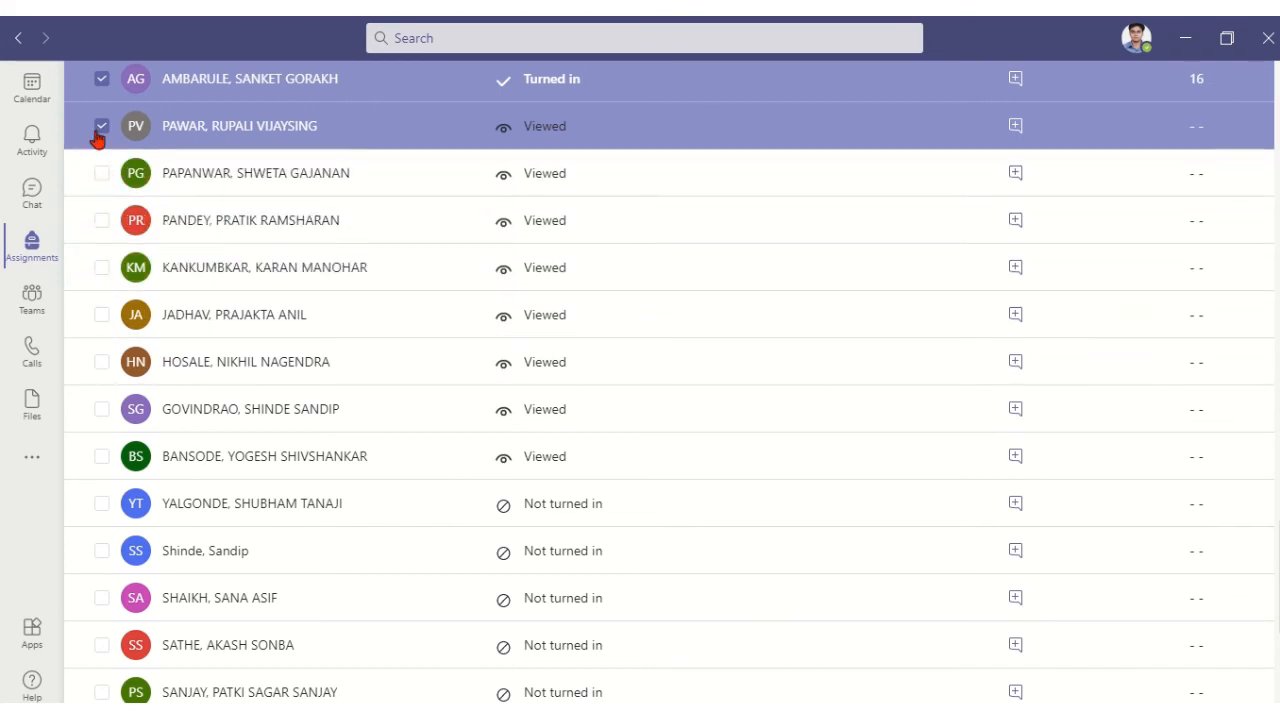
{"action": "left_click", "coordinate": [101, 127]}
Step: Check the selected turned-in submissions and return all 46 of them to the students
{"action": "scroll", "coordinate": [440, 349], "scroll_direction": "up", "scroll_amount": 5}
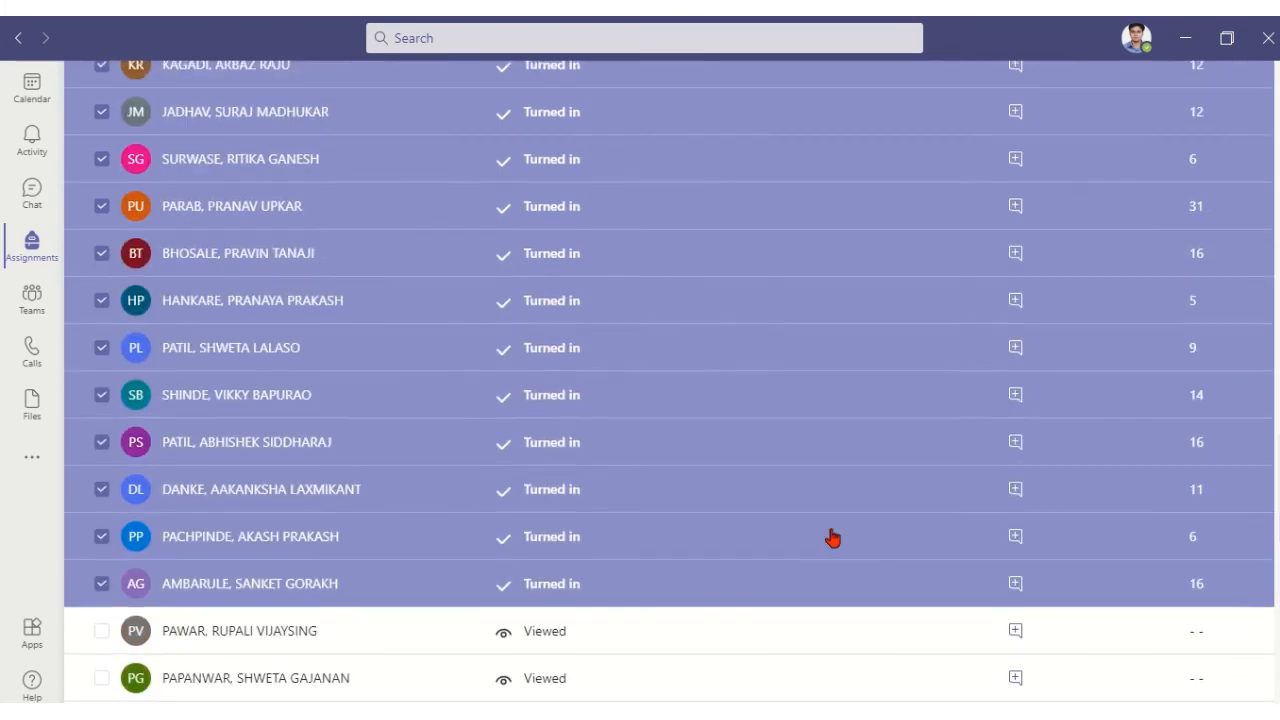
{"action": "scroll", "coordinate": [832, 538], "scroll_direction": "up", "scroll_amount": 10}
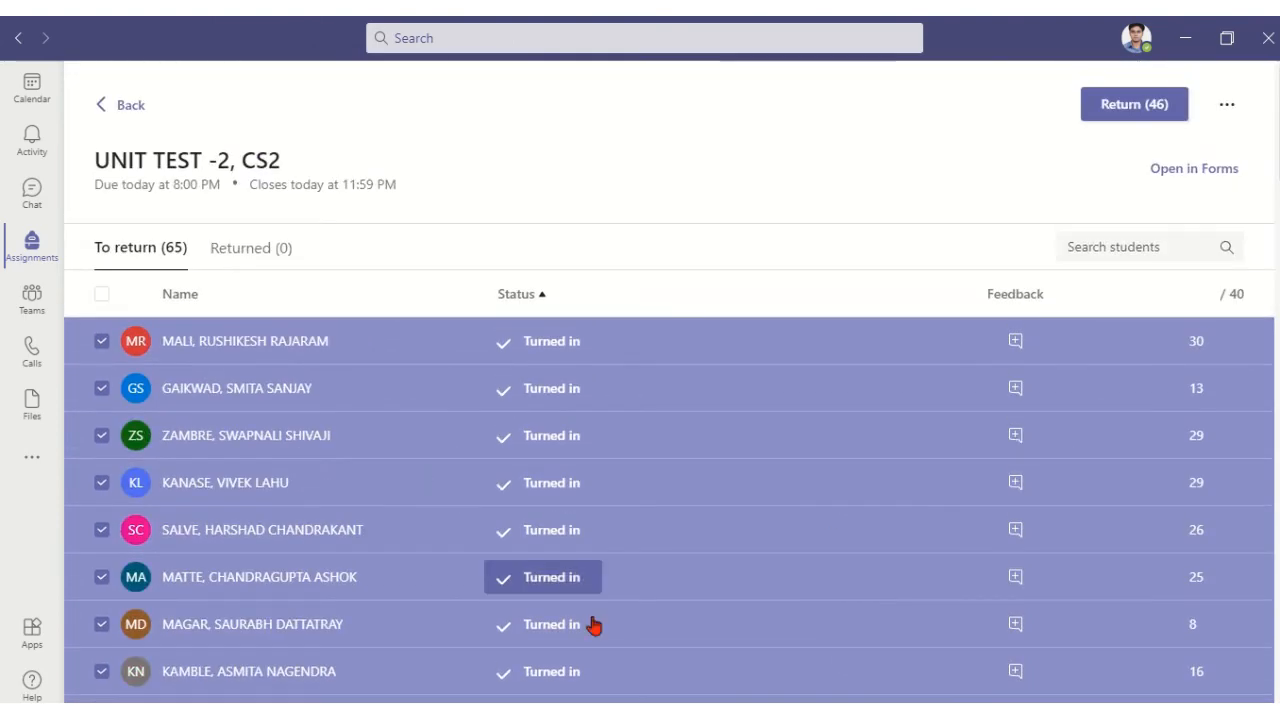
{"action": "scroll", "coordinate": [610, 600], "scroll_direction": "down", "scroll_amount": 20}
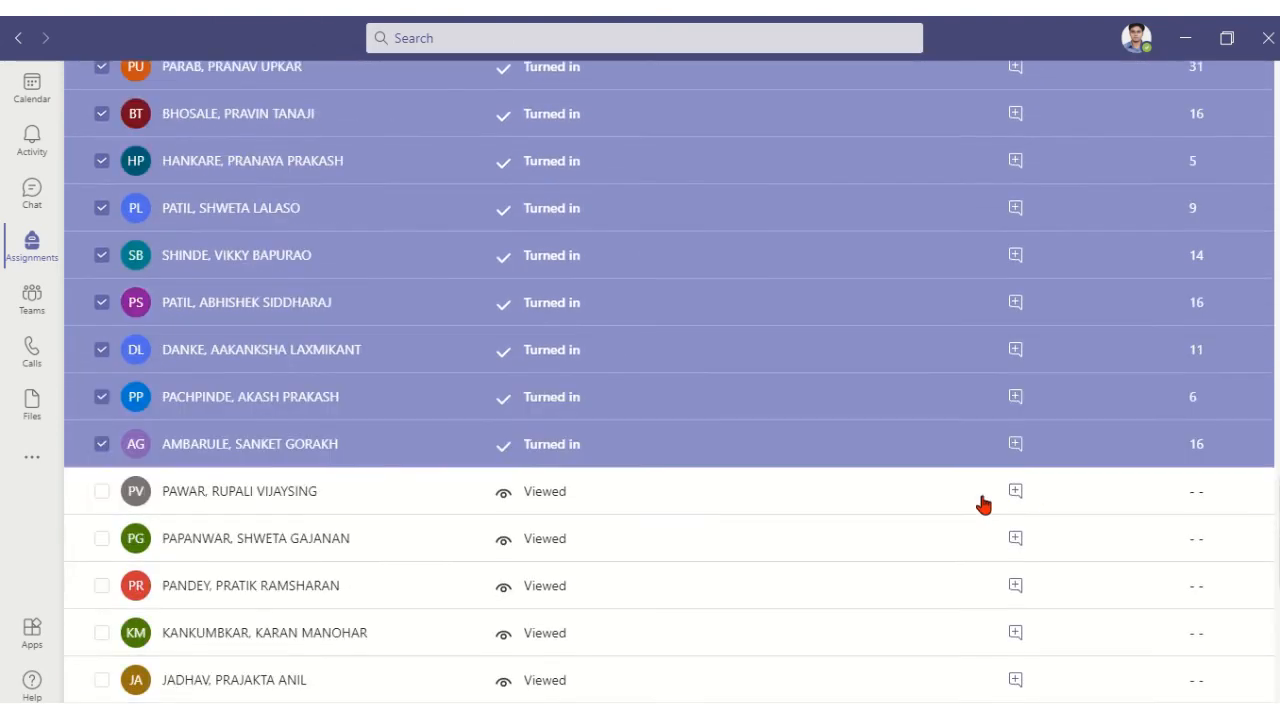
{"action": "scroll", "coordinate": [983, 500], "scroll_direction": "up", "scroll_amount": 15}
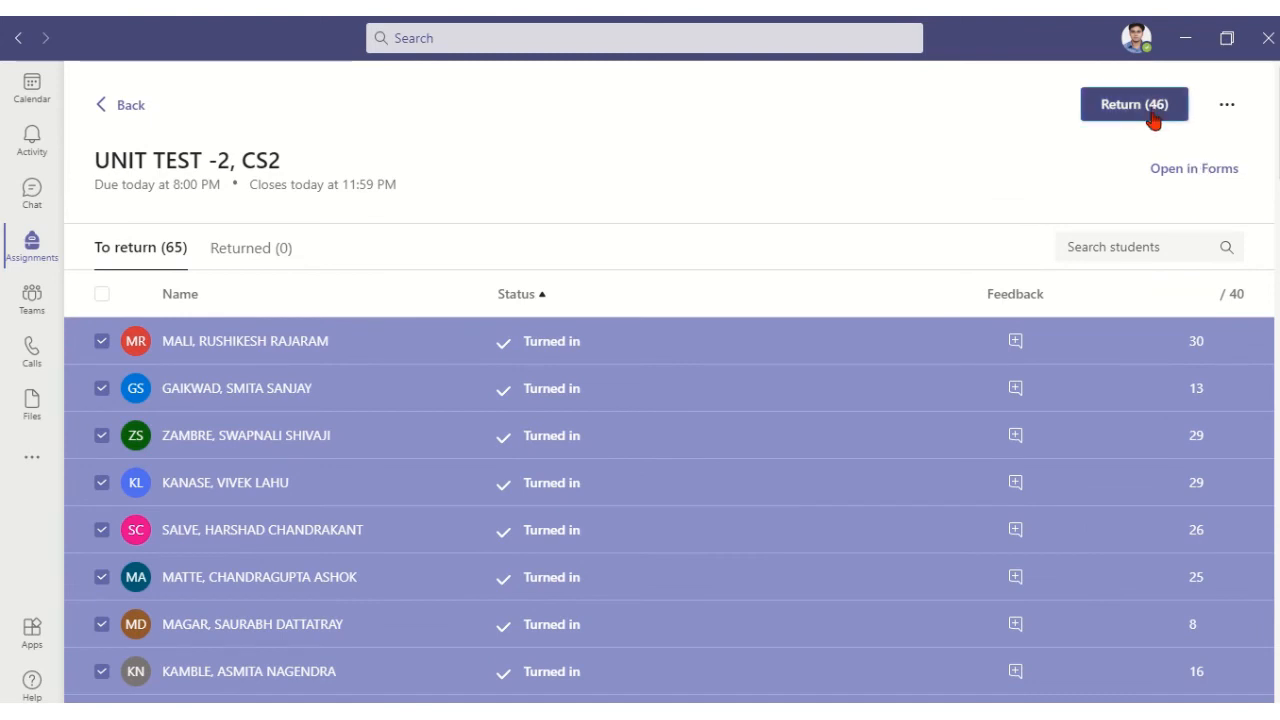
{"action": "left_click", "coordinate": [1132, 112]}
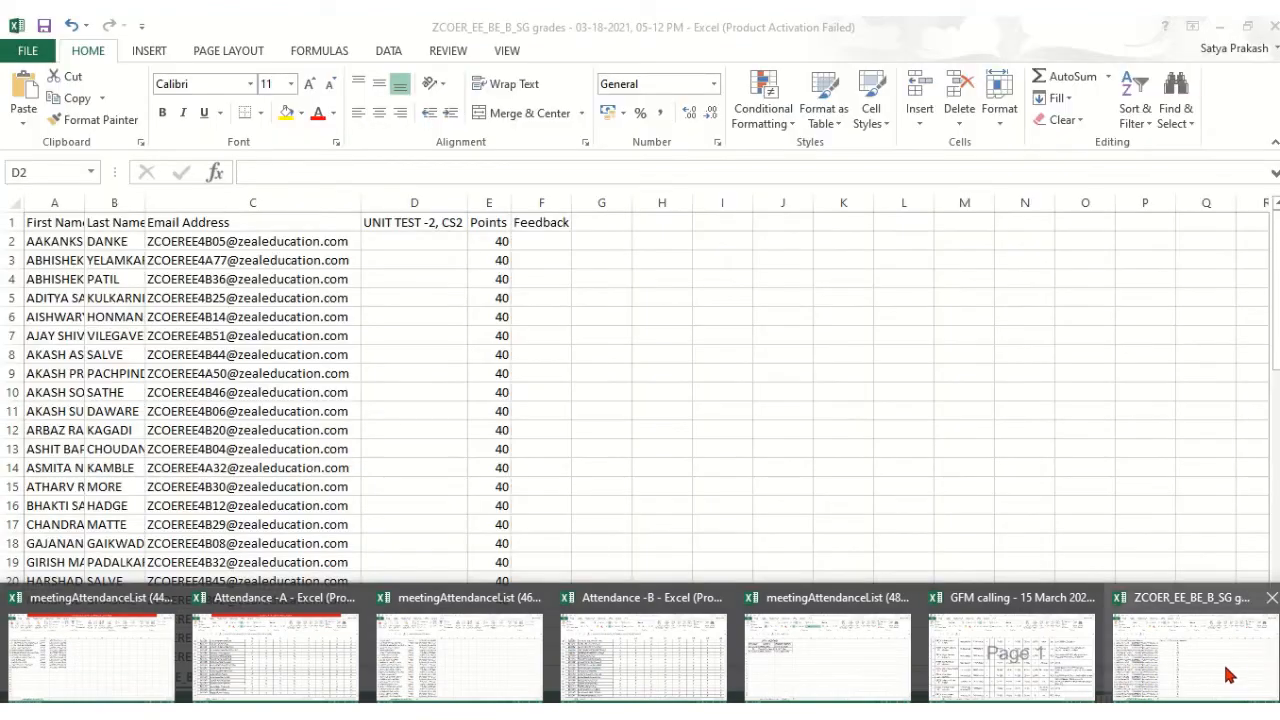
Step: Switch to the exported grades workbook in Excel and review its UNIT TEST -2, CS2 marks column
{"action": "left_click", "coordinate": [1230, 676]}
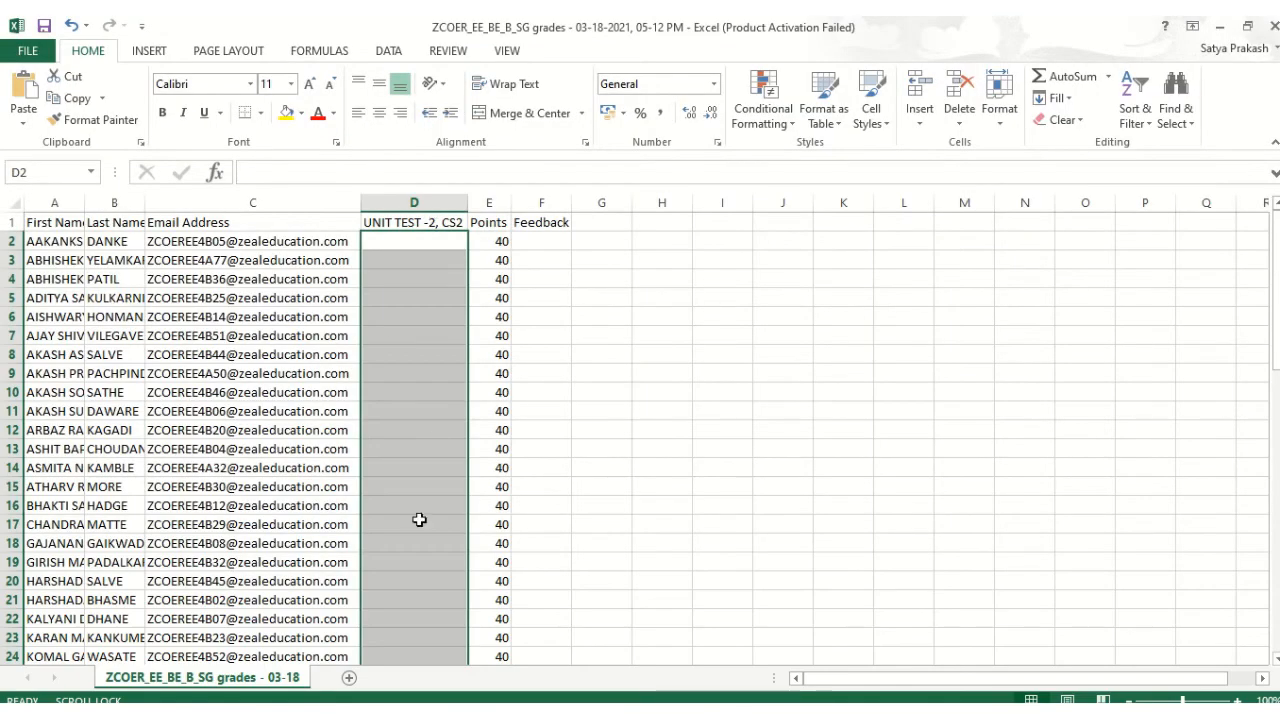
{"action": "scroll", "coordinate": [419, 520], "scroll_direction": "down", "scroll_amount": 19}
{"action": "scroll", "coordinate": [426, 465], "scroll_direction": "up", "scroll_amount": 11}
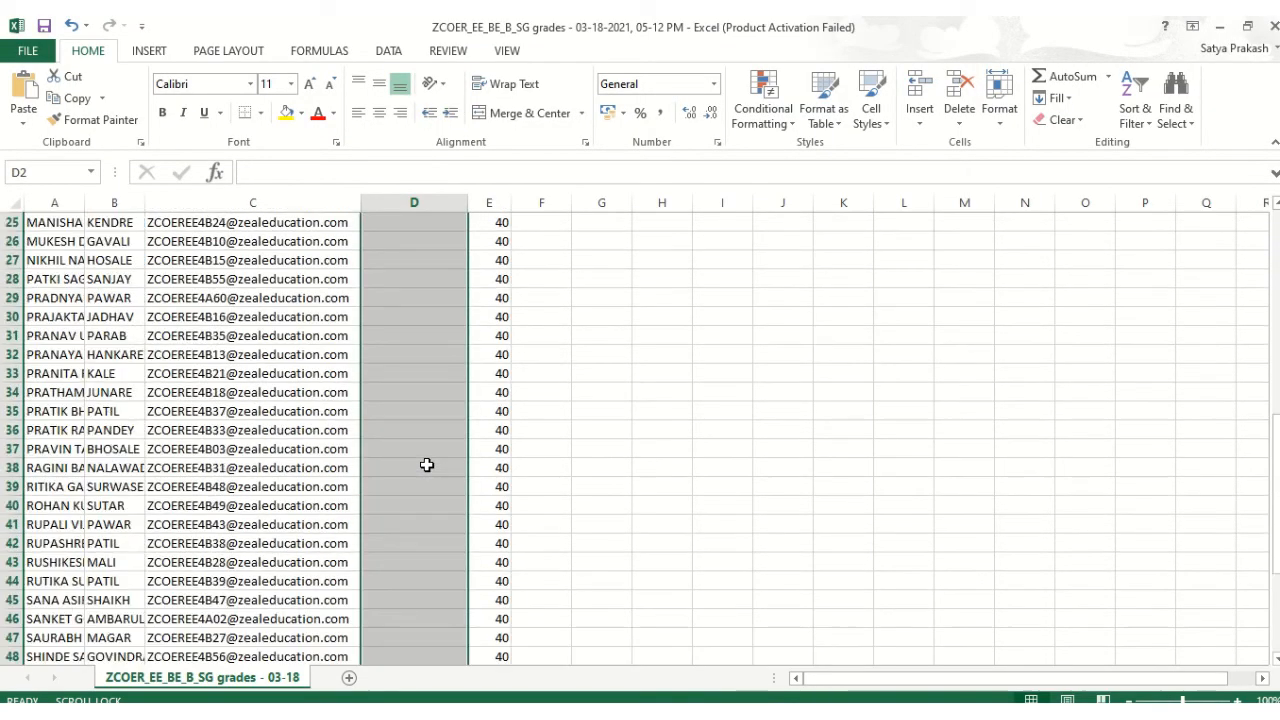
{"action": "scroll", "coordinate": [426, 465], "scroll_direction": "up", "scroll_amount": 8}
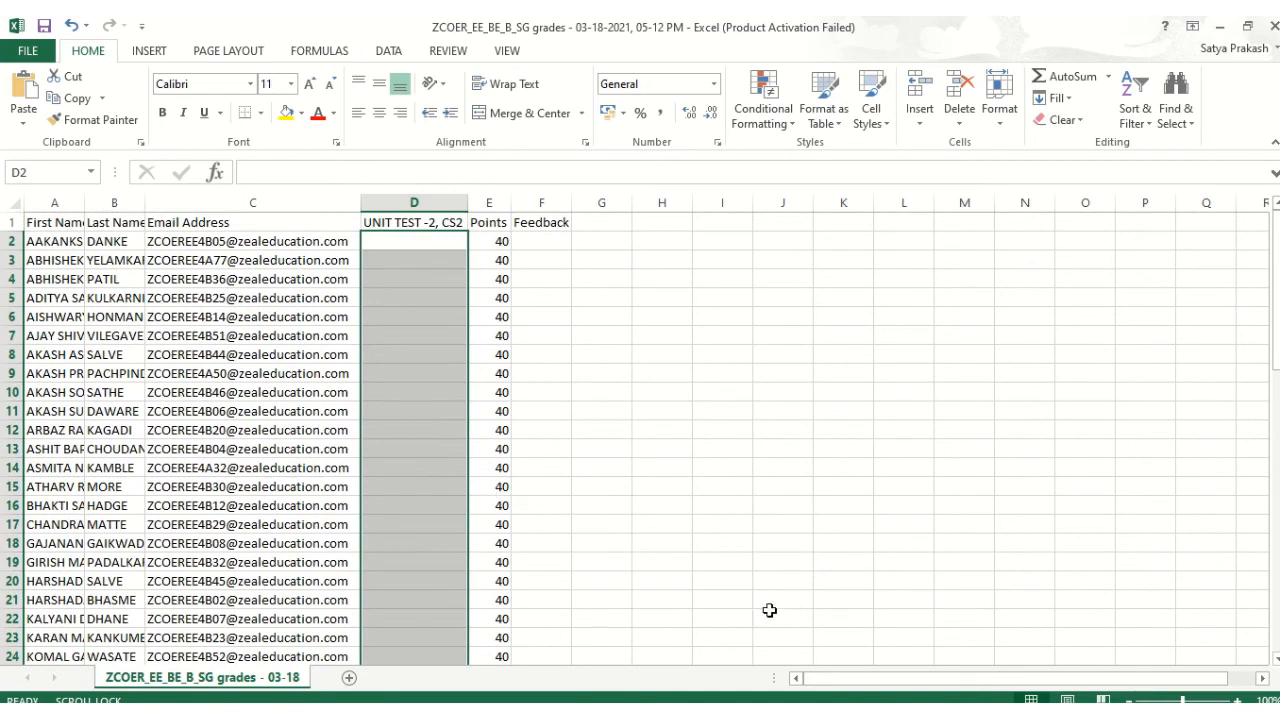
Step: Switch back to Teams, check the students still to return and show the returned submissions
{"action": "left_click", "coordinate": [566, 712]}
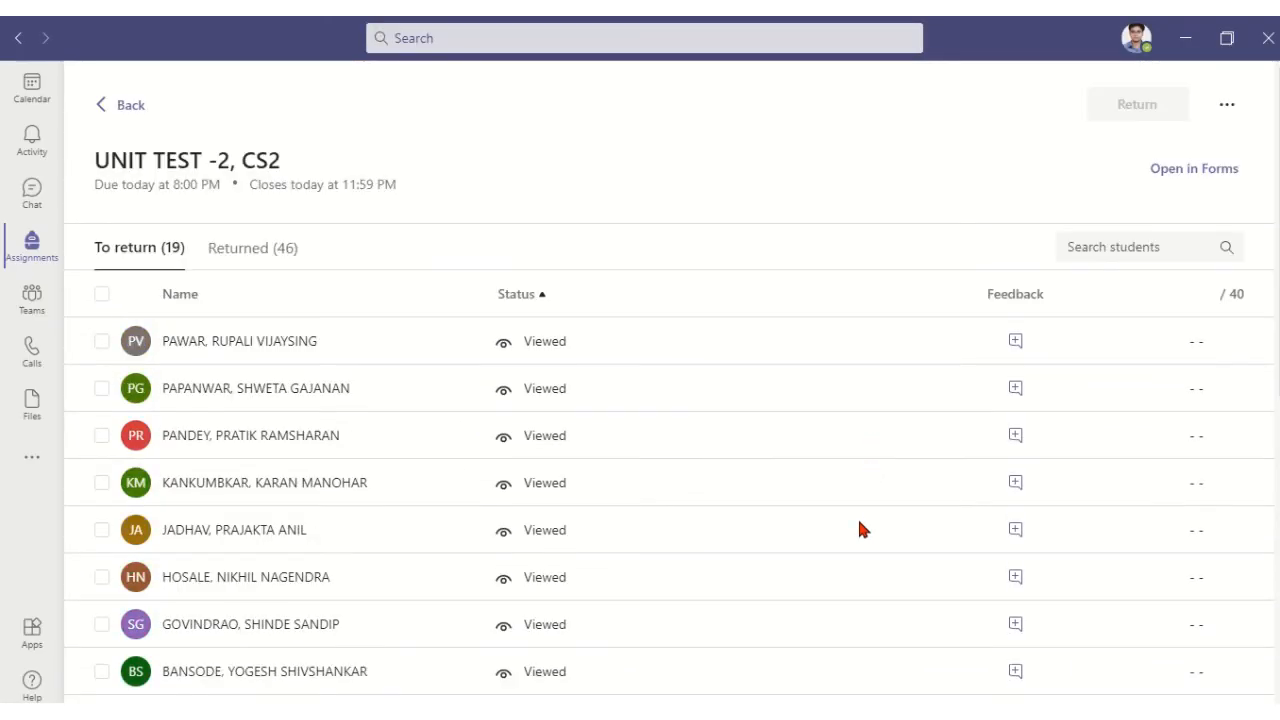
{"action": "scroll", "coordinate": [859, 522], "scroll_direction": "down", "scroll_amount": 1}
{"action": "scroll", "coordinate": [859, 522], "scroll_direction": "up", "scroll_amount": 1}
{"action": "left_click", "coordinate": [242, 258]}
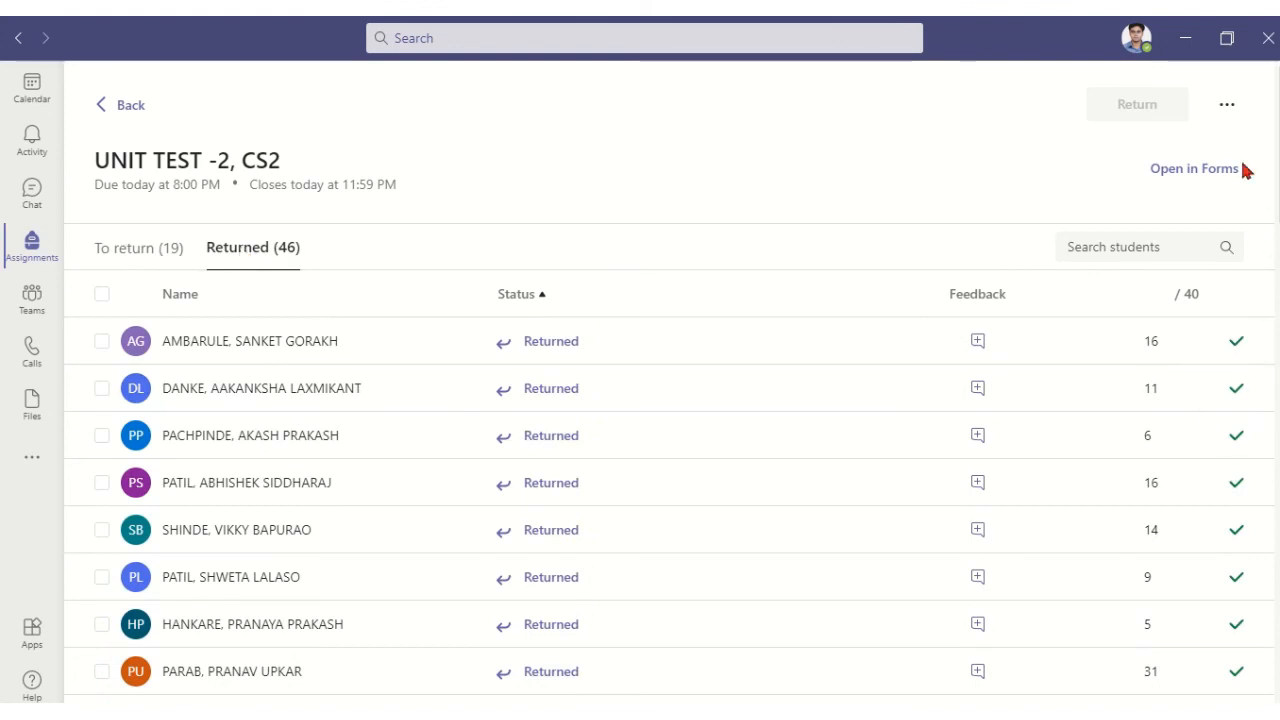
Step: Export the assignment's grades to Excel and open the newly saved grades workbook, 03-18-2021, 05-14 PM, from the Downloads folder
{"action": "left_click", "coordinate": [1227, 106]}
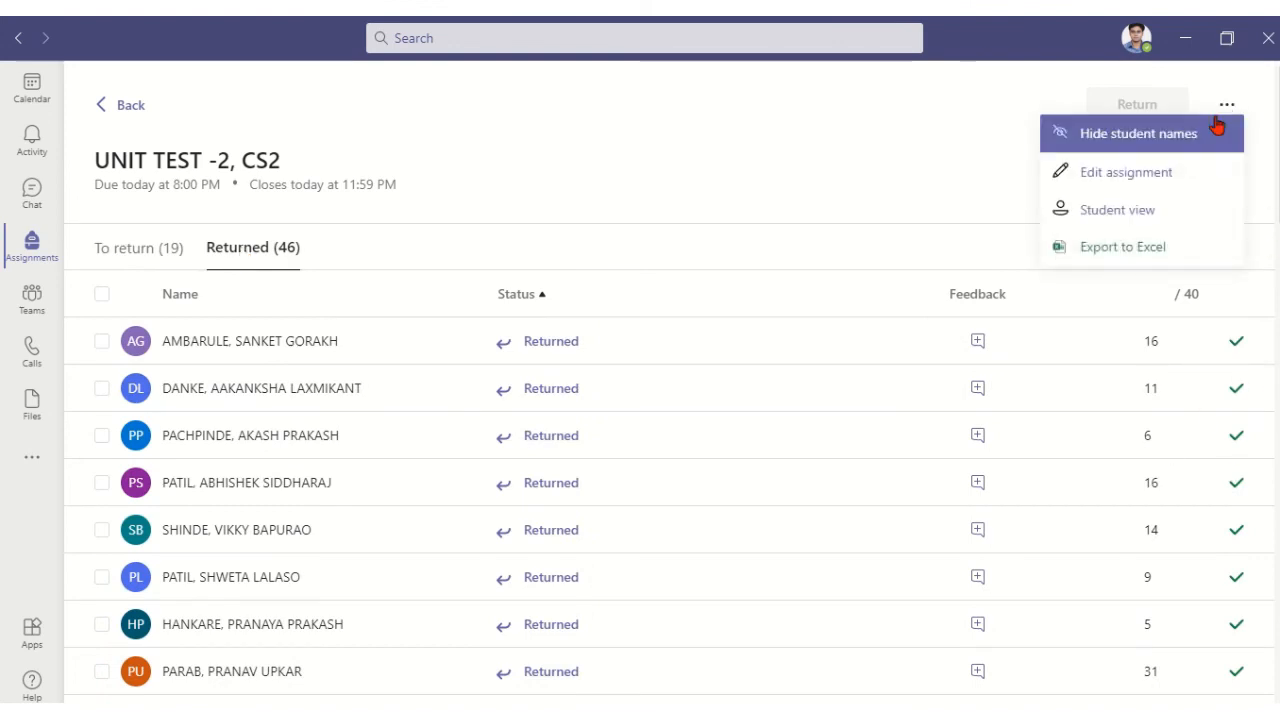
{"action": "left_click", "coordinate": [1097, 257]}
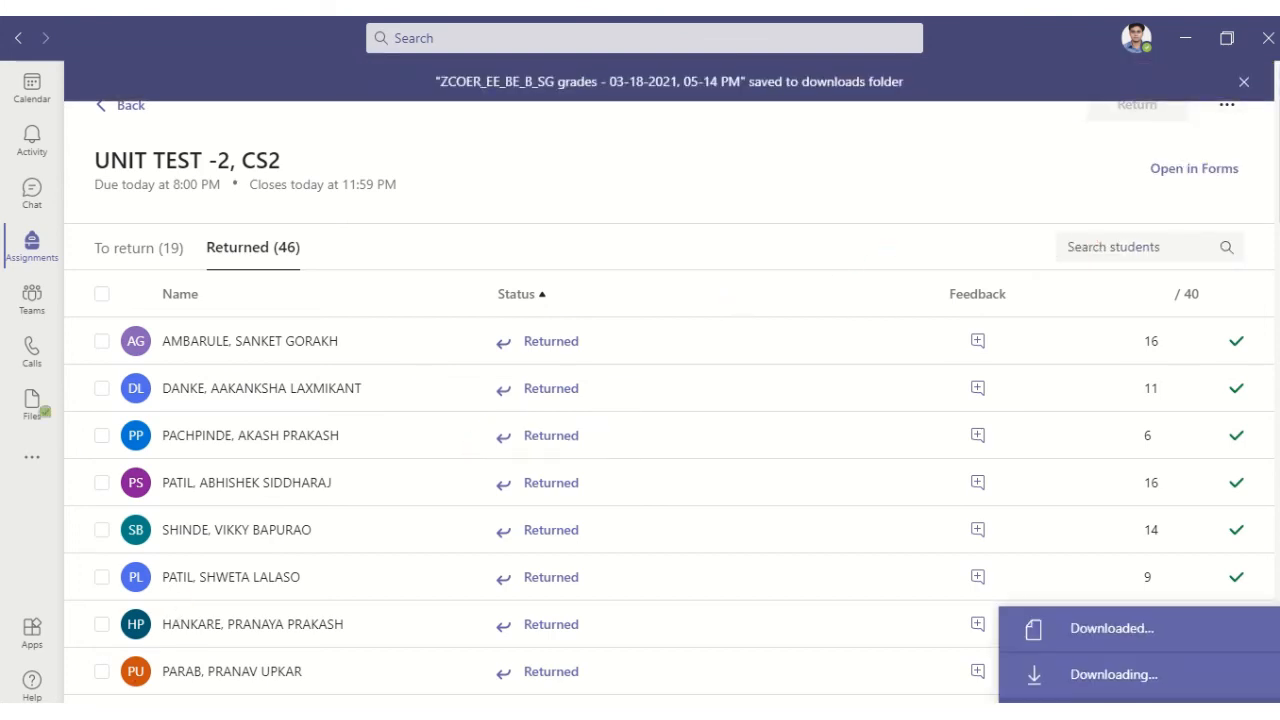
{"action": "mouse_move", "coordinate": [311, 712]}
{"action": "left_click", "coordinate": [86, 680]}
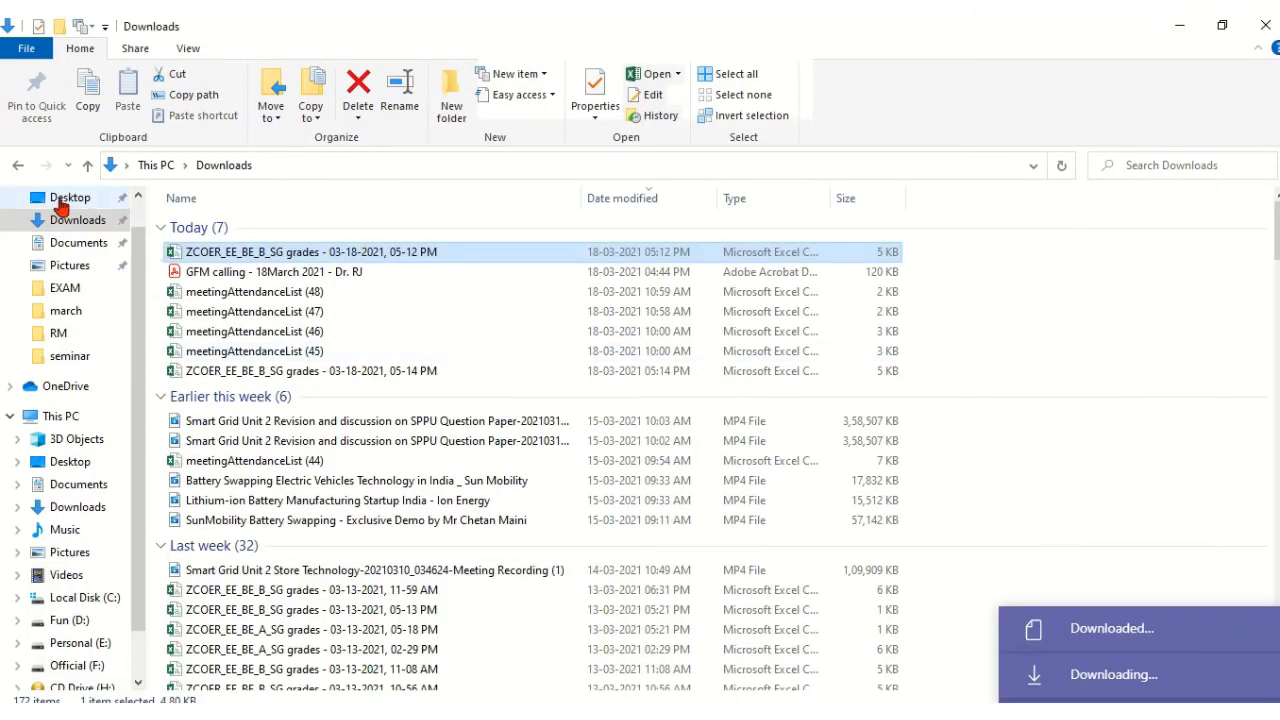
{"action": "left_click", "coordinate": [68, 222]}
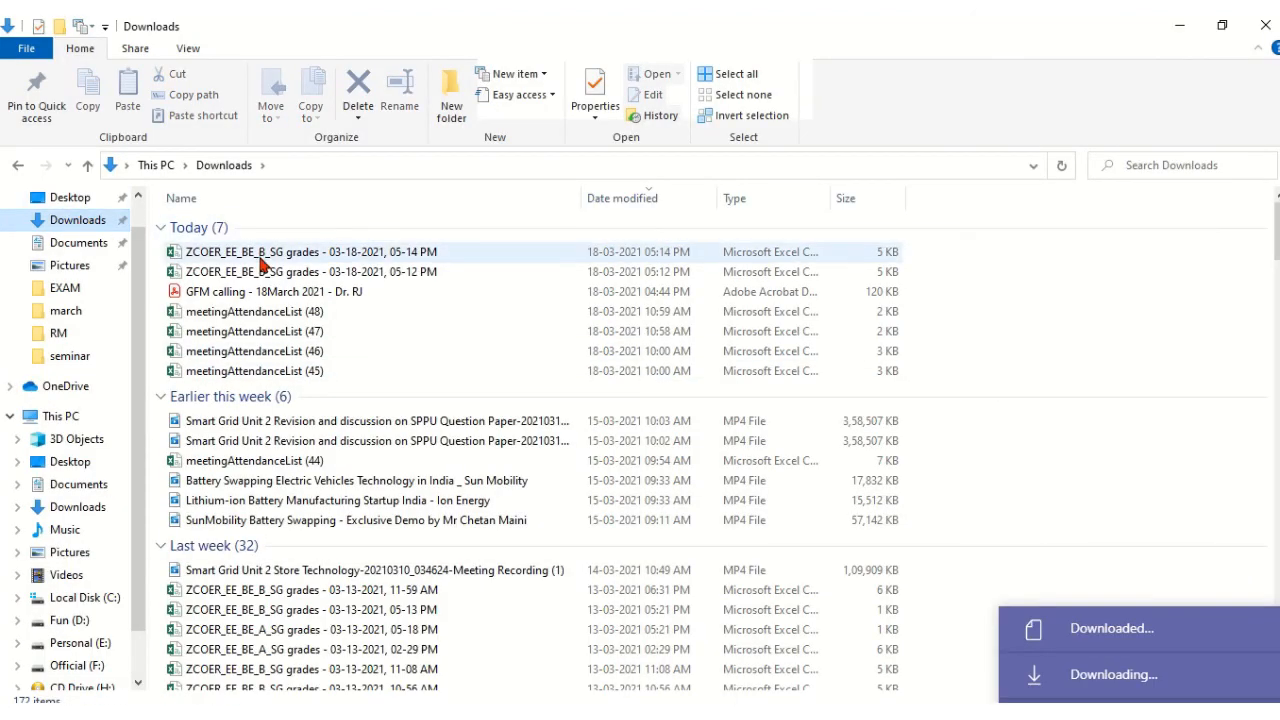
{"action": "left_click", "coordinate": [263, 256]}
{"action": "double_click", "coordinate": [263, 256]}
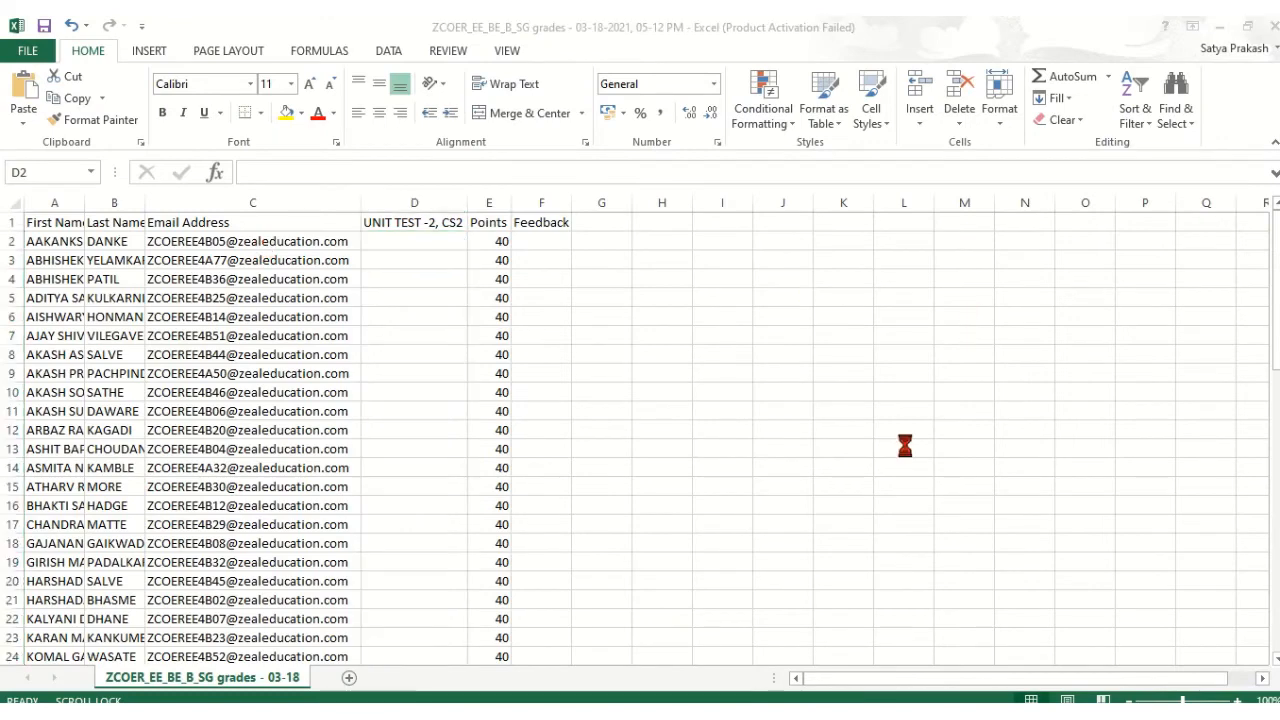
Step: Auto-fit the widths of the Email Address, UNIT TEST -2, CS2 and Points columns
{"action": "double_click", "coordinate": [267, 201]}
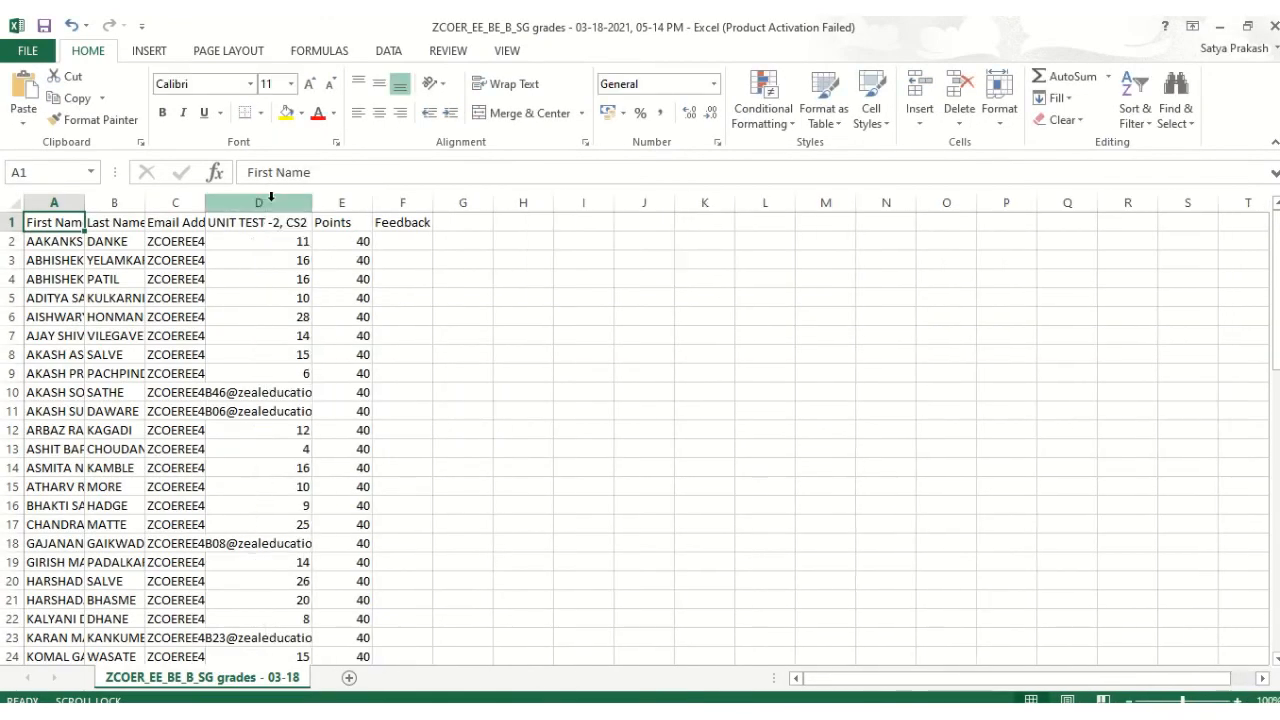
{"action": "double_click", "coordinate": [370, 202]}
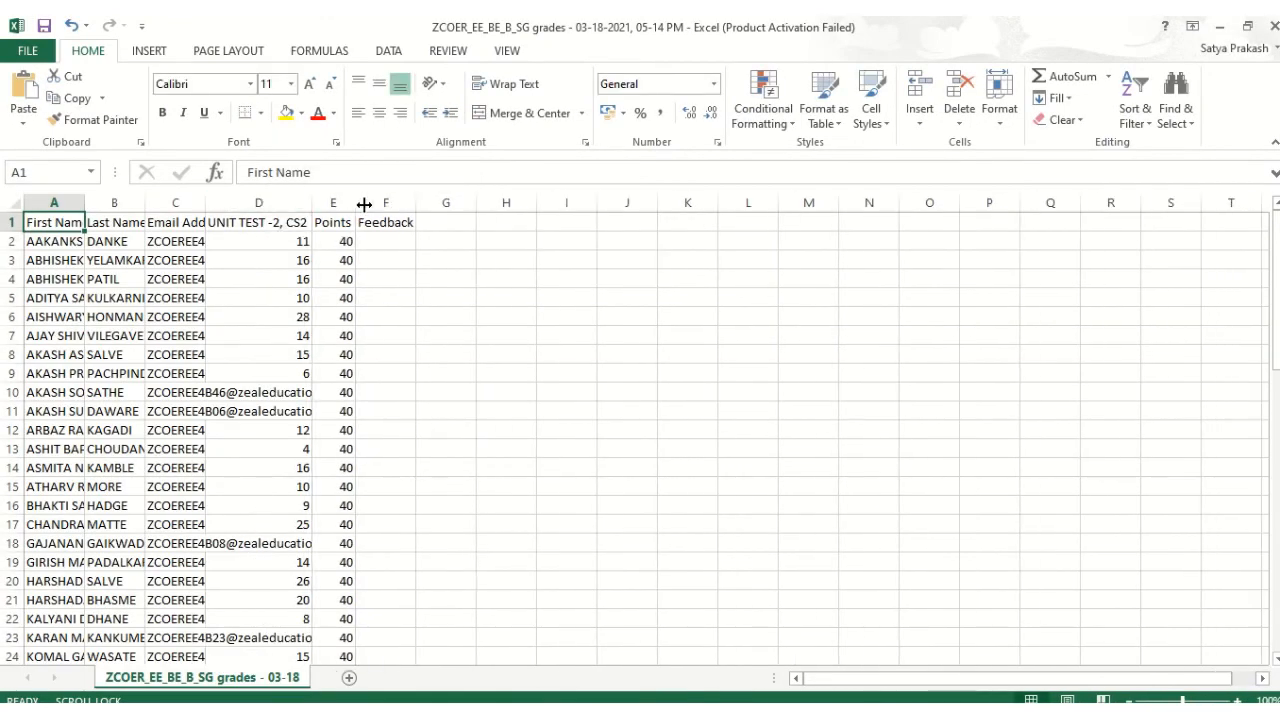
{"action": "double_click", "coordinate": [206, 202]}
{"action": "left_click_drag", "start_coordinate": [475, 204], "coordinate": [466, 204]}
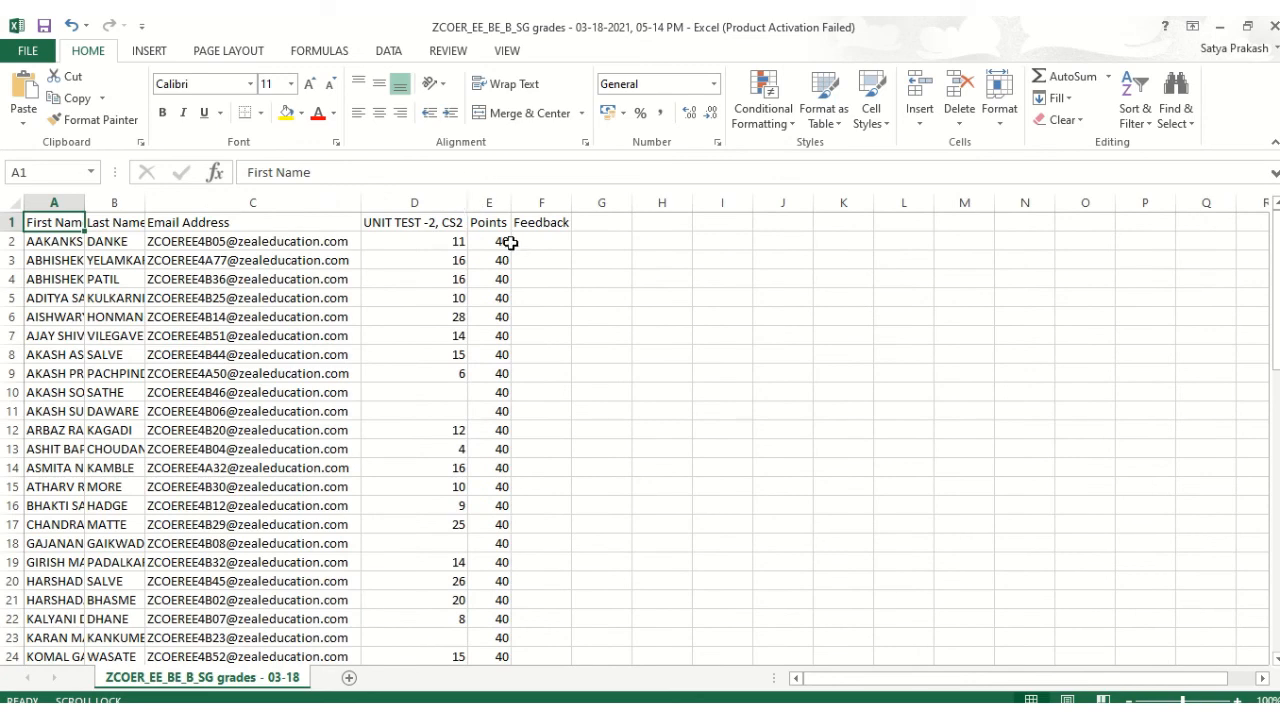
Step: Select the marks in D2:D22 and review the UNIT TEST -2, CS2 column down to the last student
{"action": "left_click_drag", "start_coordinate": [419, 251], "coordinate": [401, 616]}
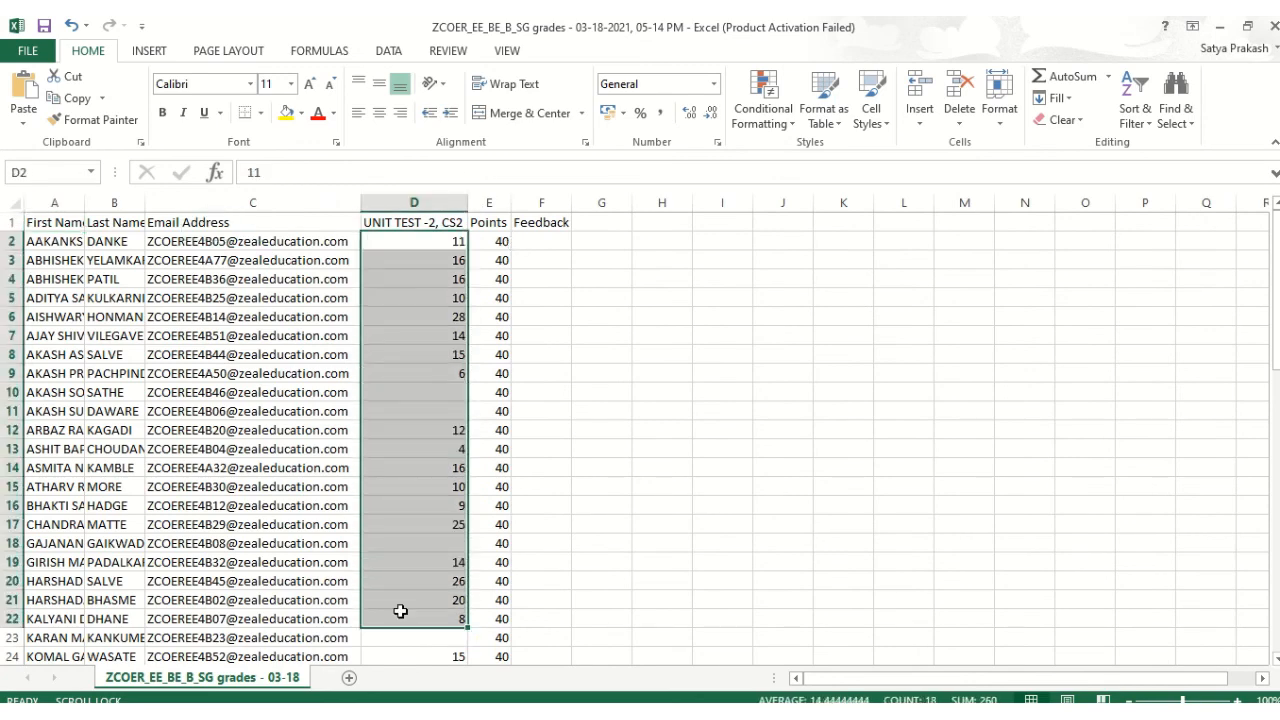
{"action": "scroll", "coordinate": [408, 601], "scroll_direction": "down", "scroll_amount": 2}
{"action": "scroll", "coordinate": [408, 601], "scroll_direction": "down", "scroll_amount": 13}
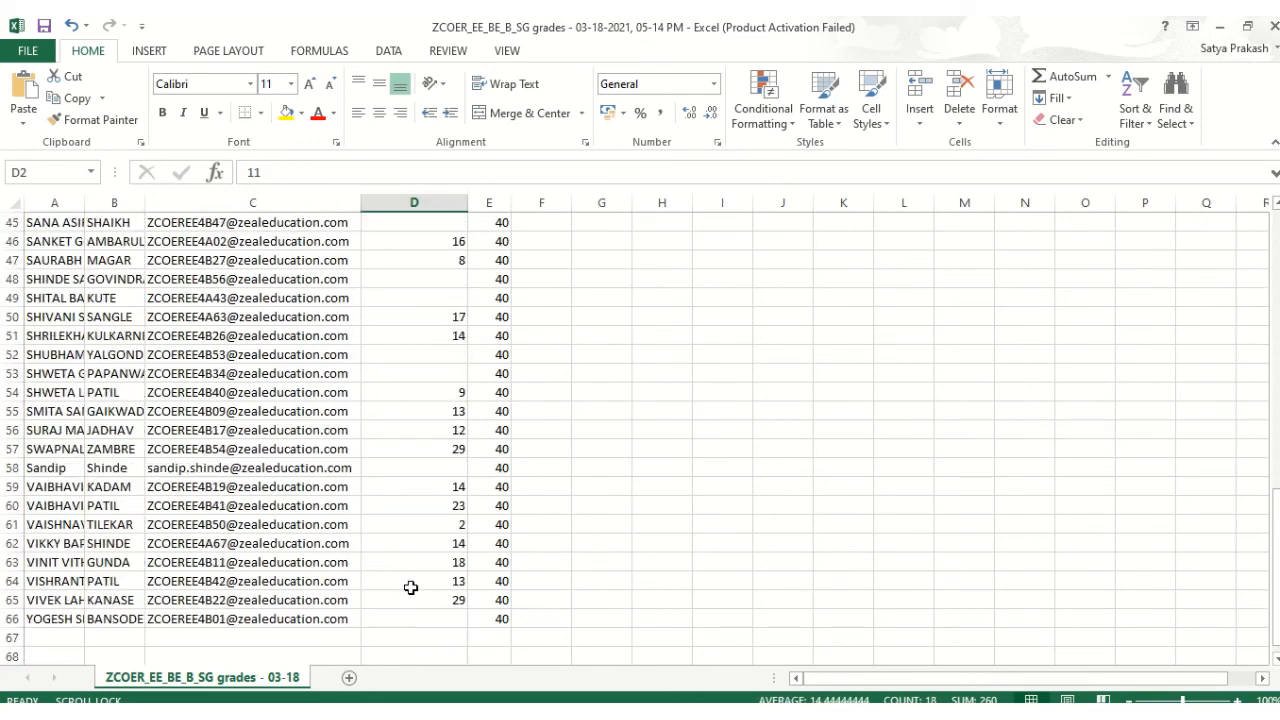
{"action": "scroll", "coordinate": [426, 559], "scroll_direction": "up", "scroll_amount": 16}
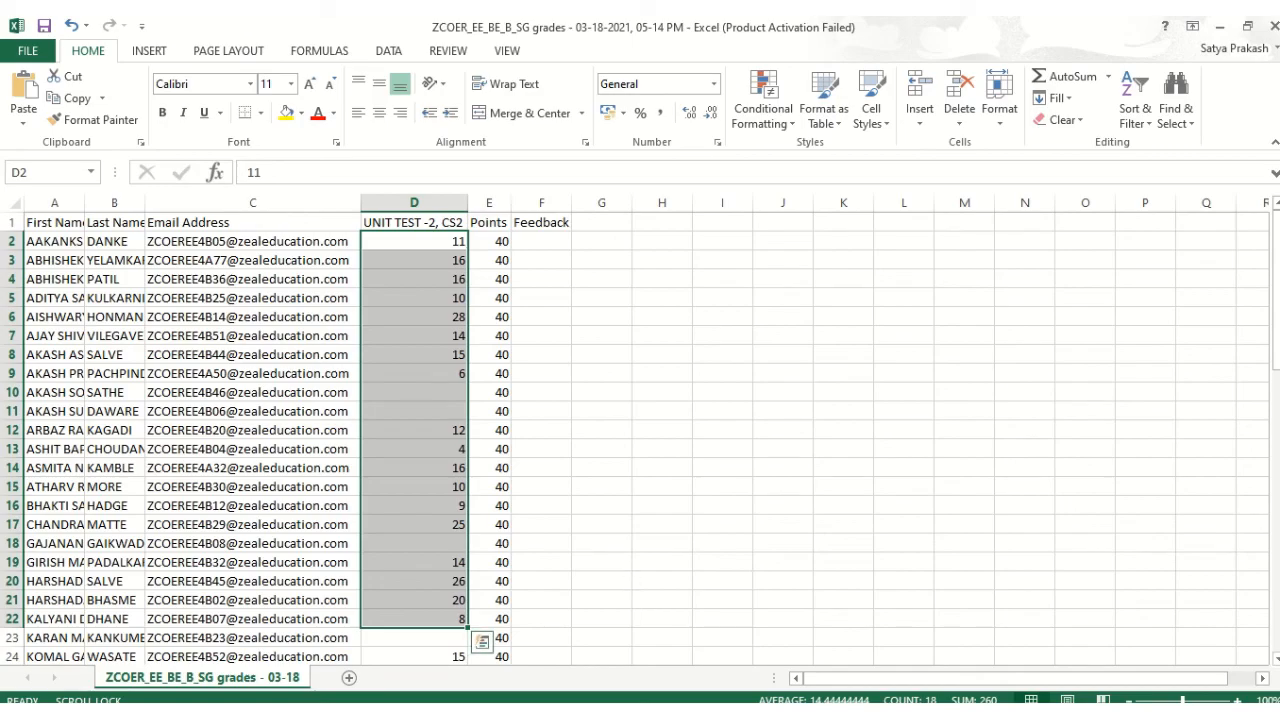
Step: Switch back to Teams and examine the statuses of the students still to return
{"action": "left_click", "coordinate": [516, 713]}
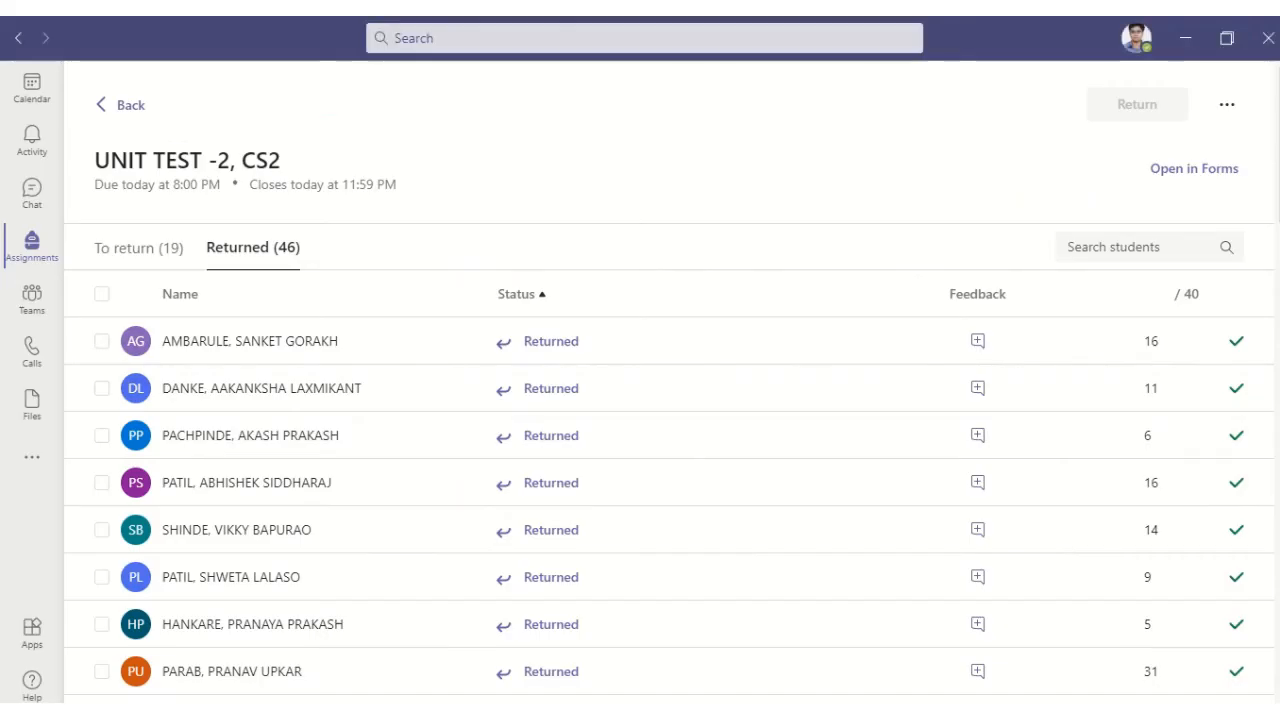
{"action": "left_click", "coordinate": [122, 249]}
{"action": "scroll", "coordinate": [455, 512], "scroll_direction": "down", "scroll_amount": 5}
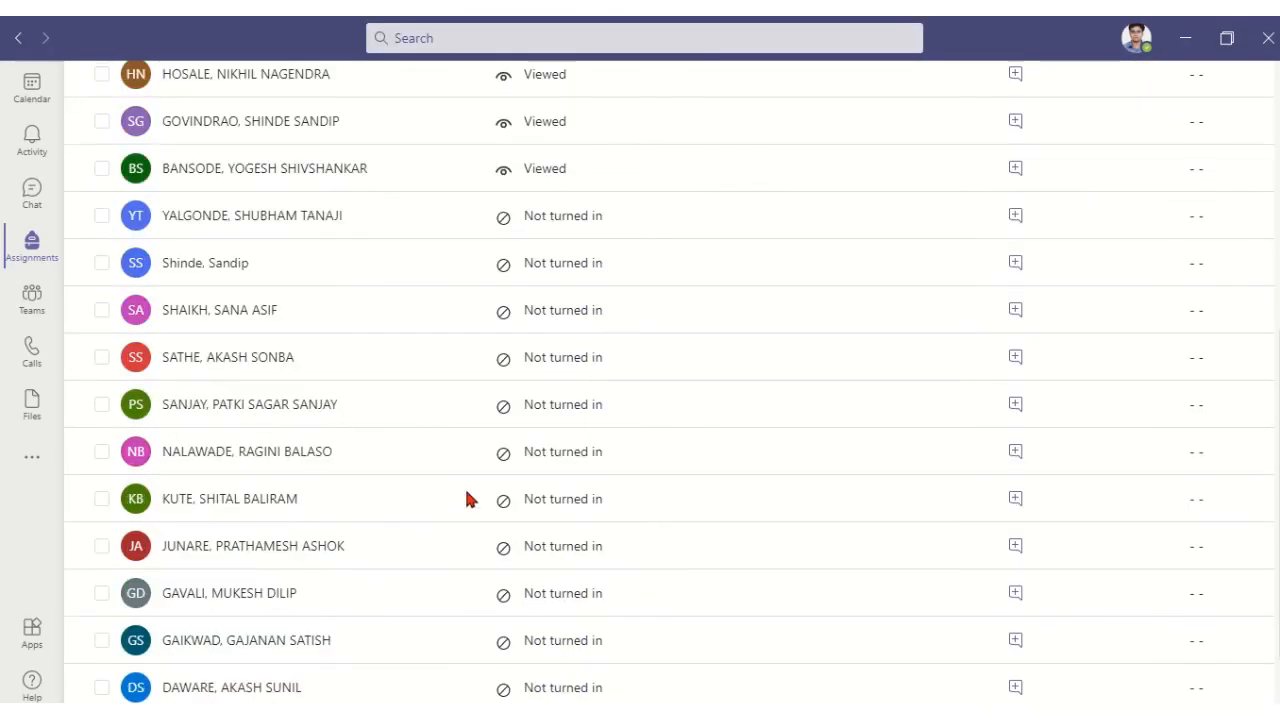
{"action": "scroll", "coordinate": [534, 477], "scroll_direction": "up", "scroll_amount": 5}
{"action": "scroll", "coordinate": [603, 527], "scroll_direction": "down", "scroll_amount": 1}
{"action": "scroll", "coordinate": [603, 525], "scroll_direction": "down", "scroll_amount": 1}
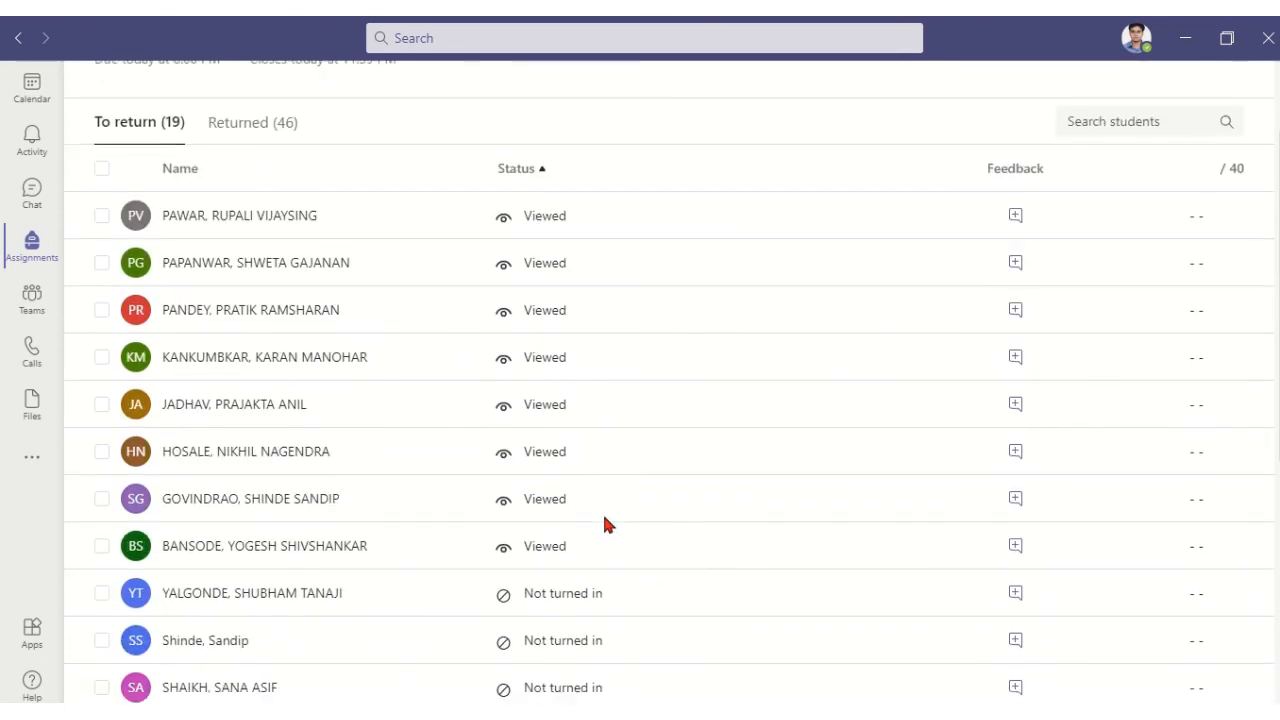
{"action": "scroll", "coordinate": [603, 510], "scroll_direction": "up", "scroll_amount": 1}
{"action": "scroll", "coordinate": [603, 491], "scroll_direction": "down", "scroll_amount": 5}
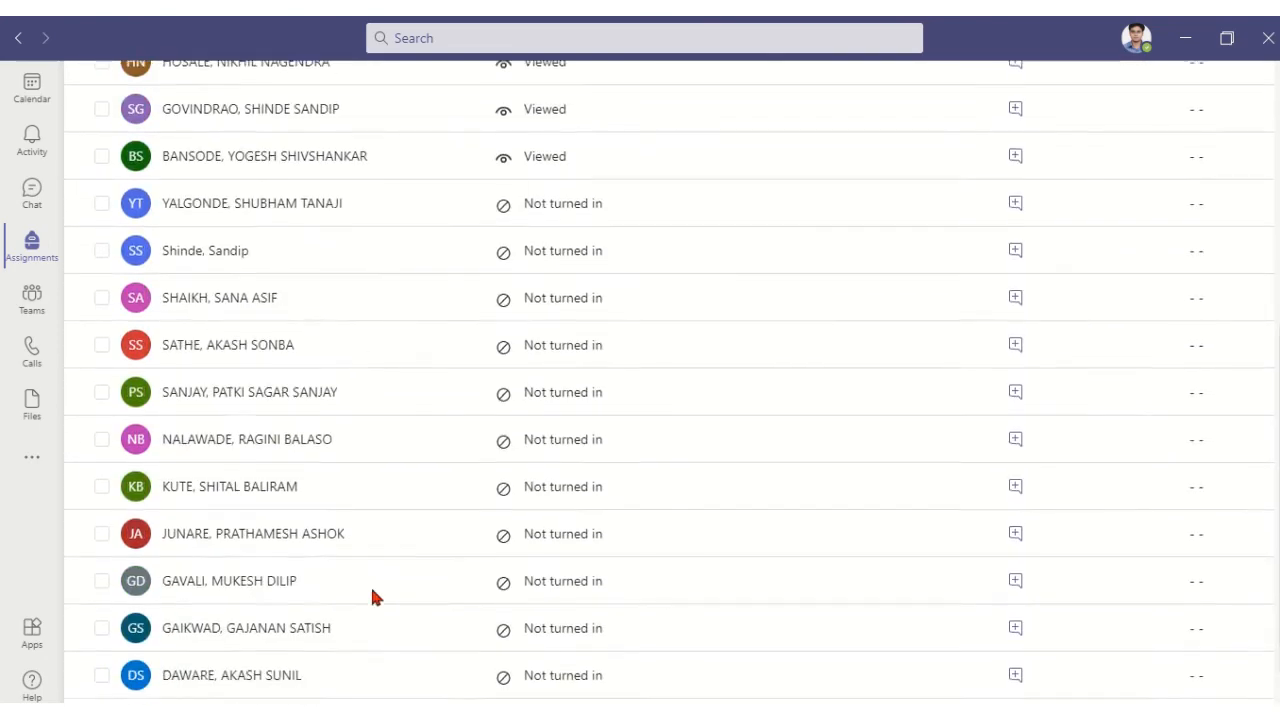
{"action": "scroll", "coordinate": [370, 590], "scroll_direction": "up", "scroll_amount": 5}
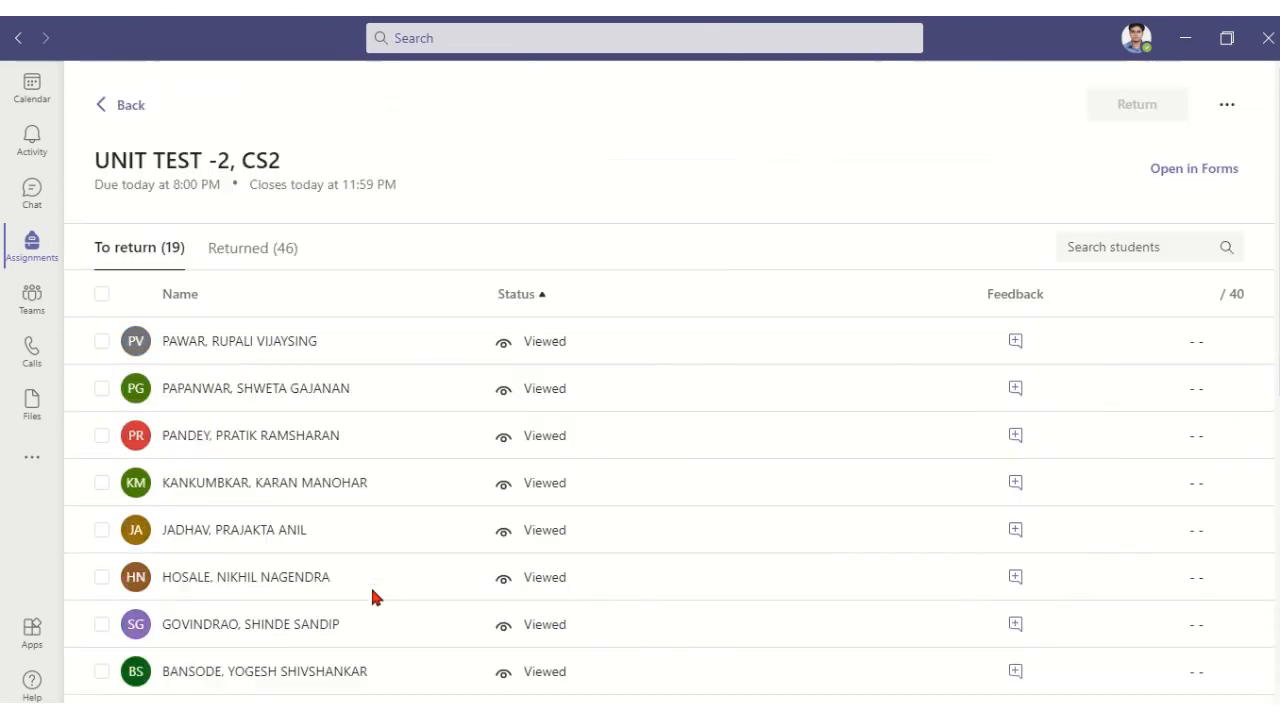
Step: Export the assignment's grades to Excel once more and switch to the already open 05-14 PM grades workbook
{"action": "left_click", "coordinate": [1228, 108]}
{"action": "left_click", "coordinate": [1194, 248]}
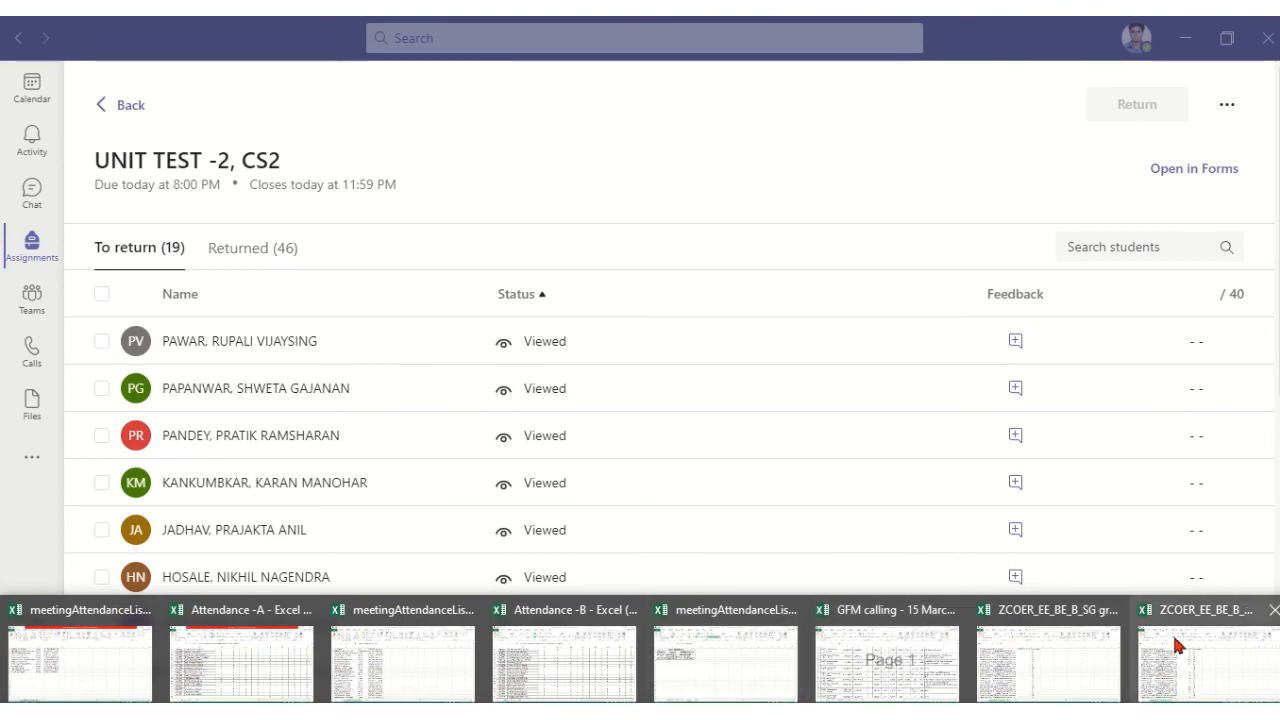
{"action": "left_click", "coordinate": [1172, 632]}
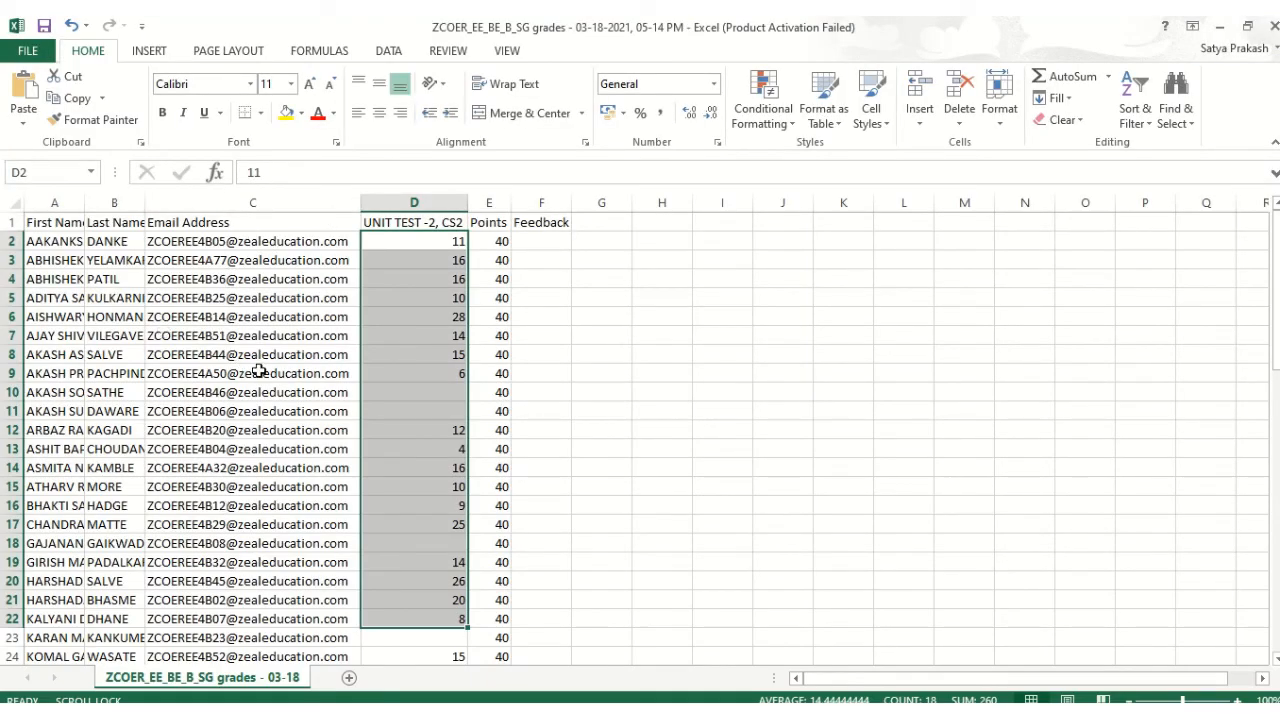
Step: Add filters to the header row and sort the grades by Email Address from A to Z
{"action": "left_click", "coordinate": [4, 222]}
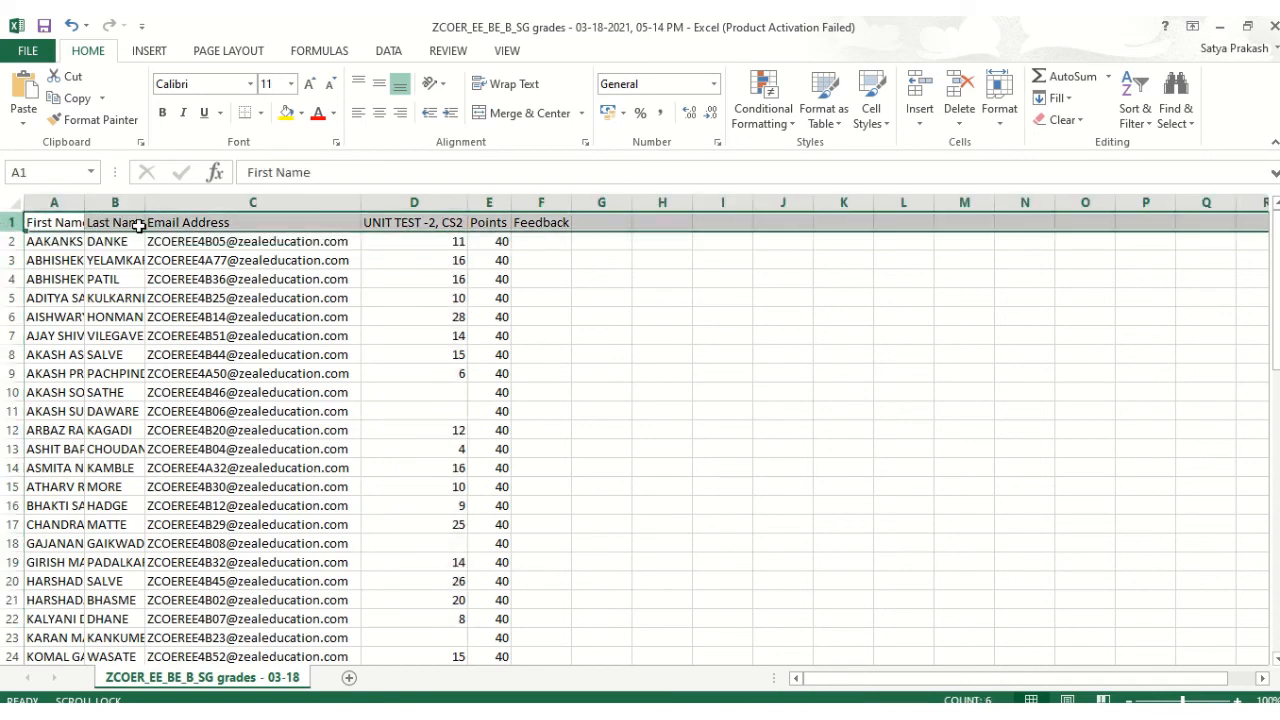
{"action": "left_click", "coordinate": [1135, 100]}
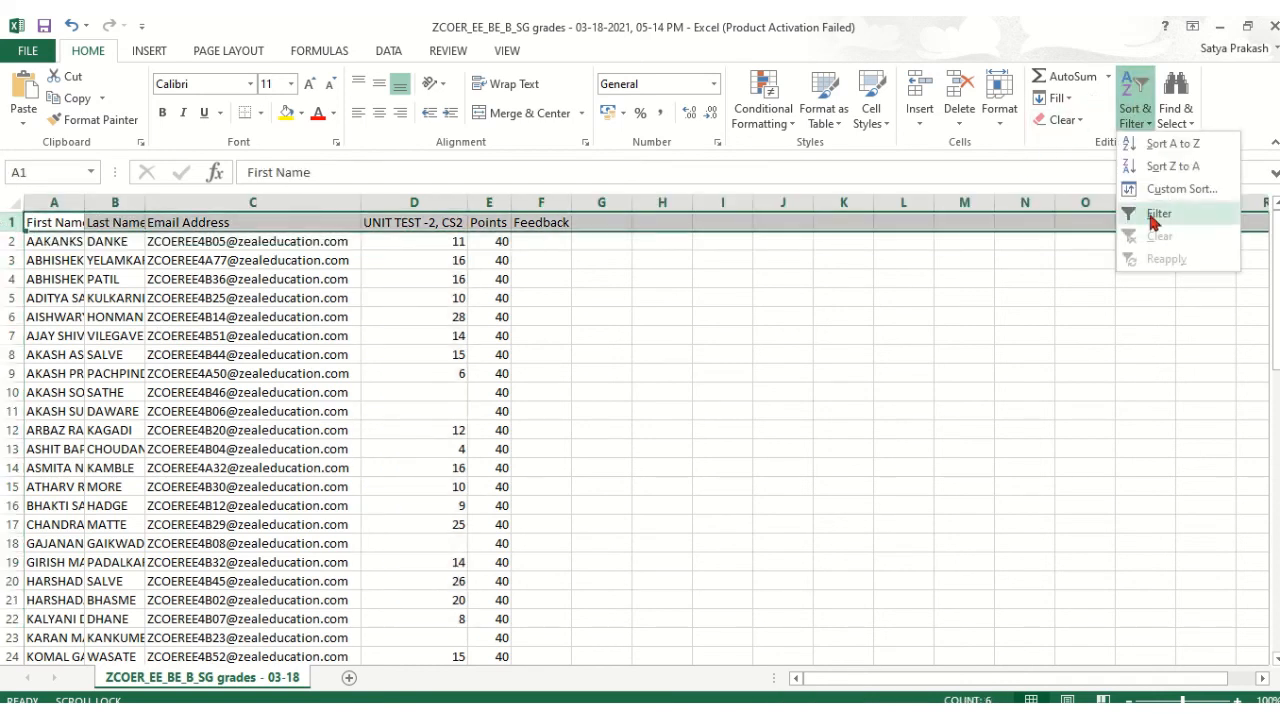
{"action": "left_click", "coordinate": [1152, 210]}
{"action": "left_click", "coordinate": [490, 369]}
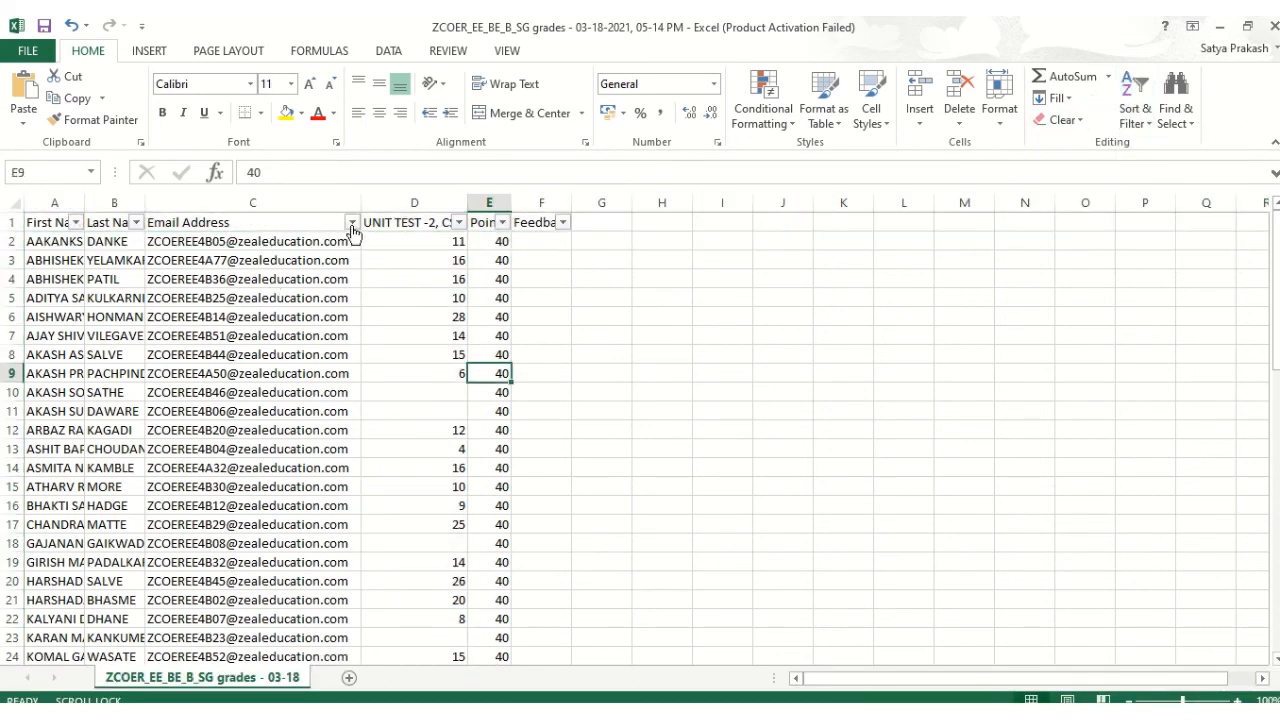
{"action": "left_click", "coordinate": [351, 222]}
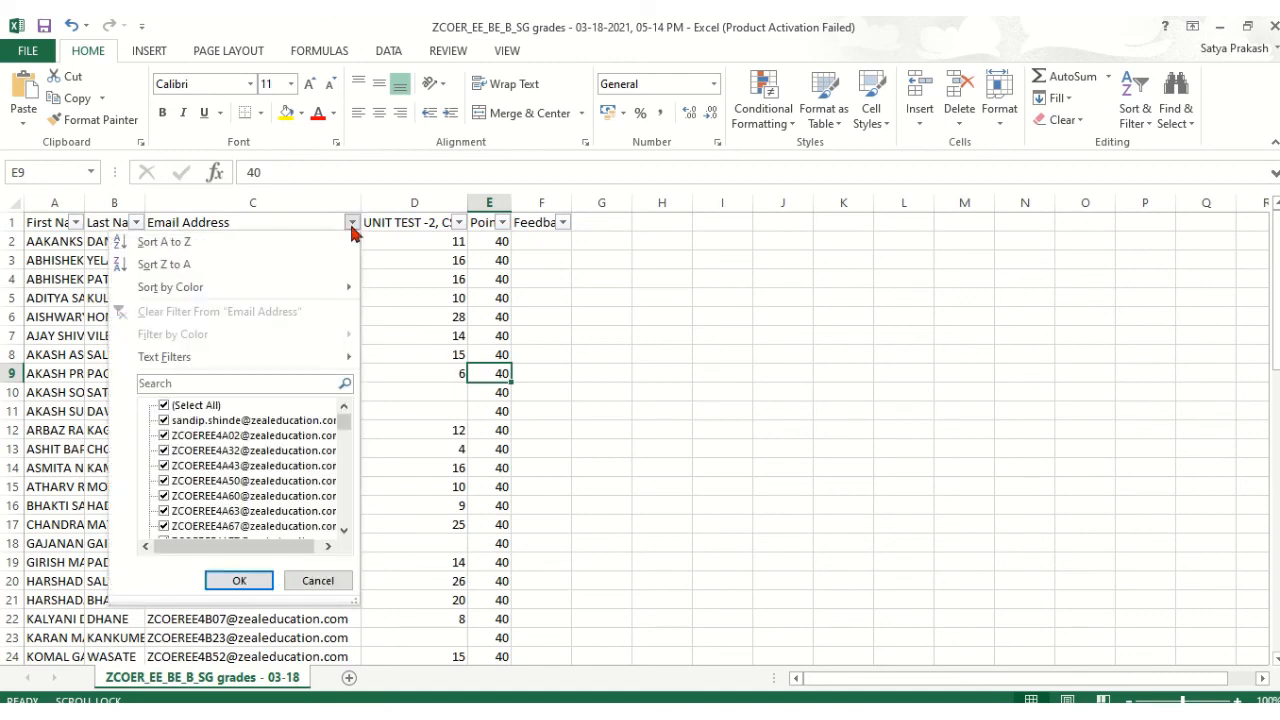
{"action": "left_click", "coordinate": [166, 243]}
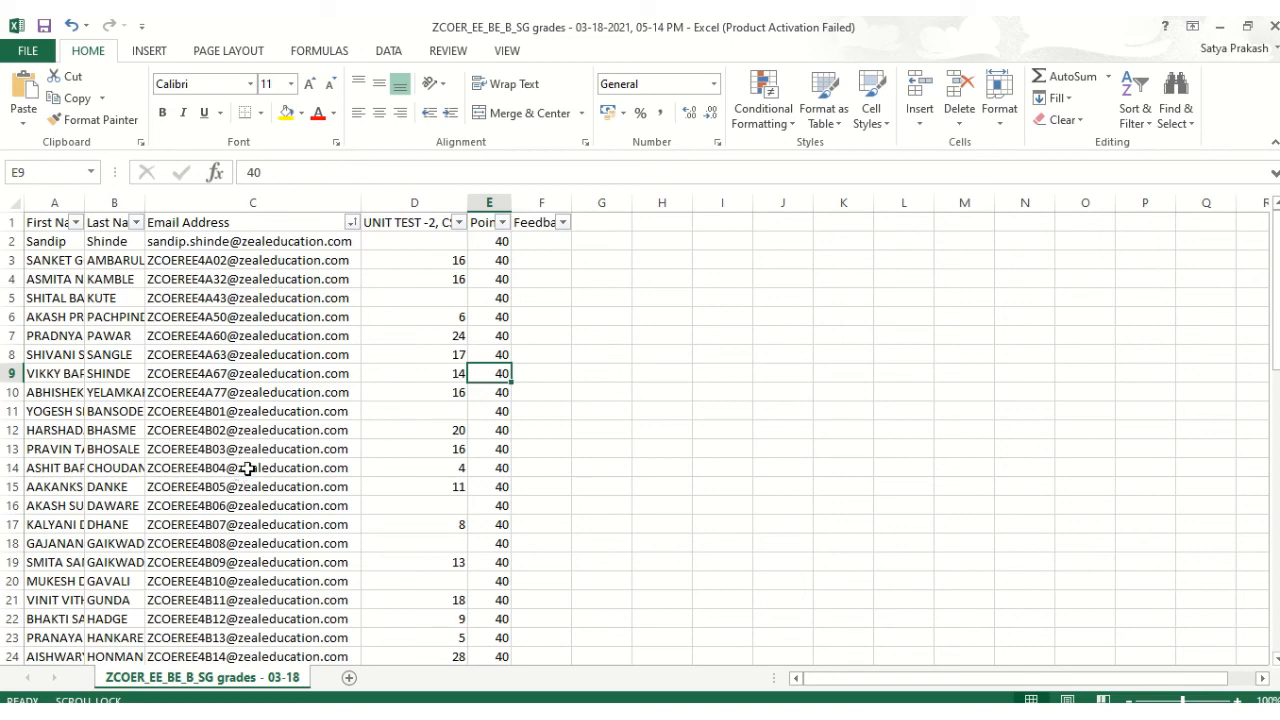
Step: Select the email addresses from C11 to the end of the list and review the sorted rows
{"action": "left_click_drag", "start_coordinate": [222, 410], "coordinate": [189, 606]}
{"action": "scroll", "coordinate": [403, 309], "scroll_direction": "up", "scroll_amount": 5}
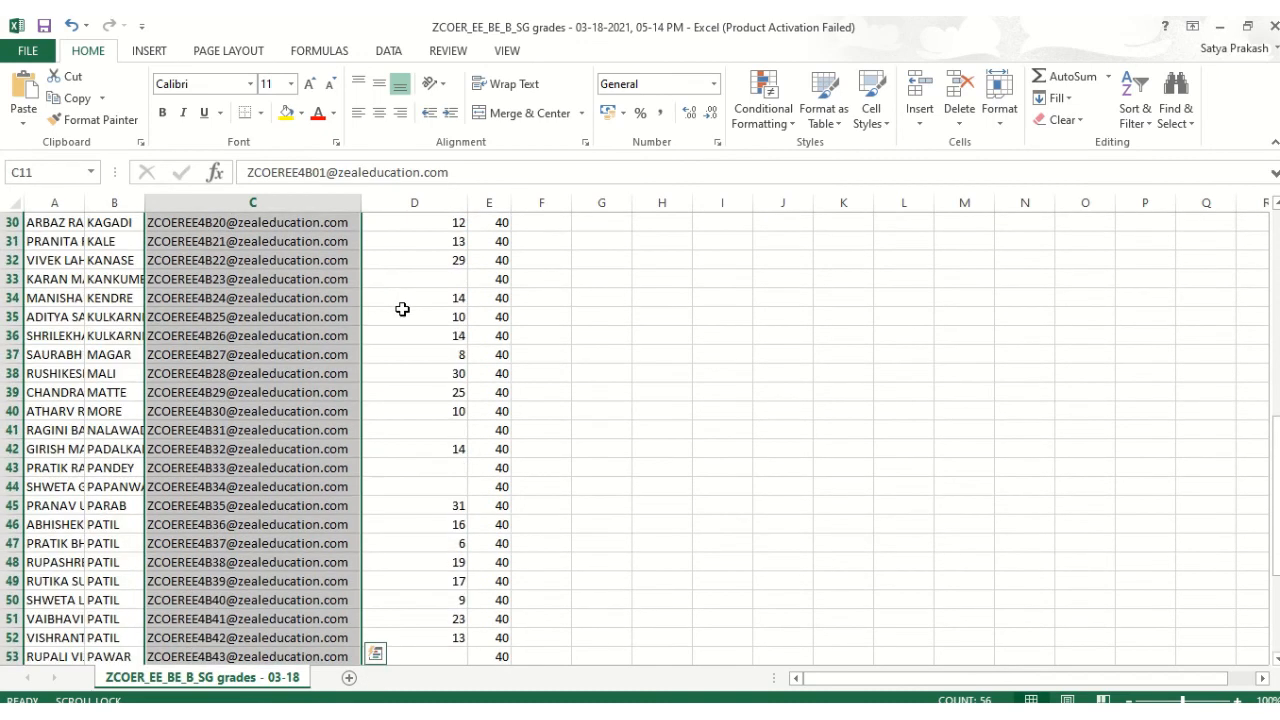
{"action": "scroll", "coordinate": [435, 268], "scroll_direction": "up", "scroll_amount": 3}
{"action": "scroll", "coordinate": [420, 506], "scroll_direction": "up", "scroll_amount": 7}
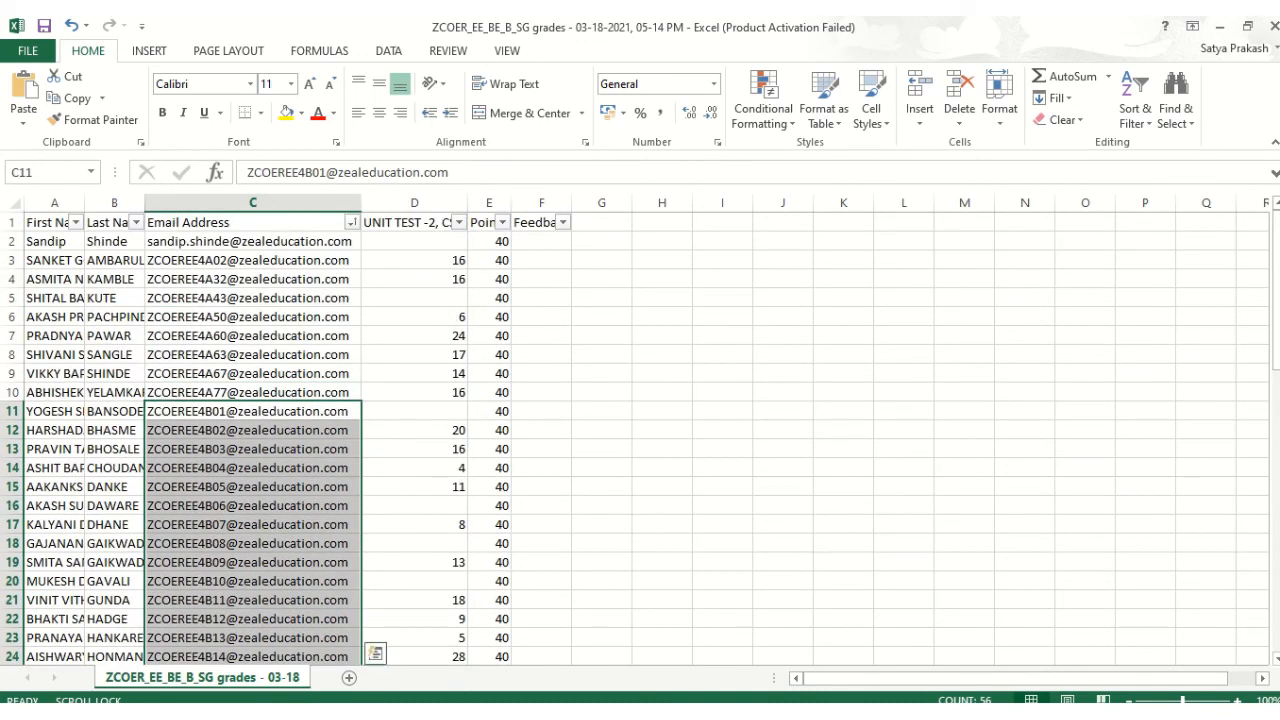
Step: Switch back to the UNIT TEST -2, CS2 assignment in Teams
{"action": "mouse_move", "coordinate": [738, 712]}
{"action": "mouse_move", "coordinate": [605, 712]}
{"action": "left_click", "coordinate": [560, 650]}
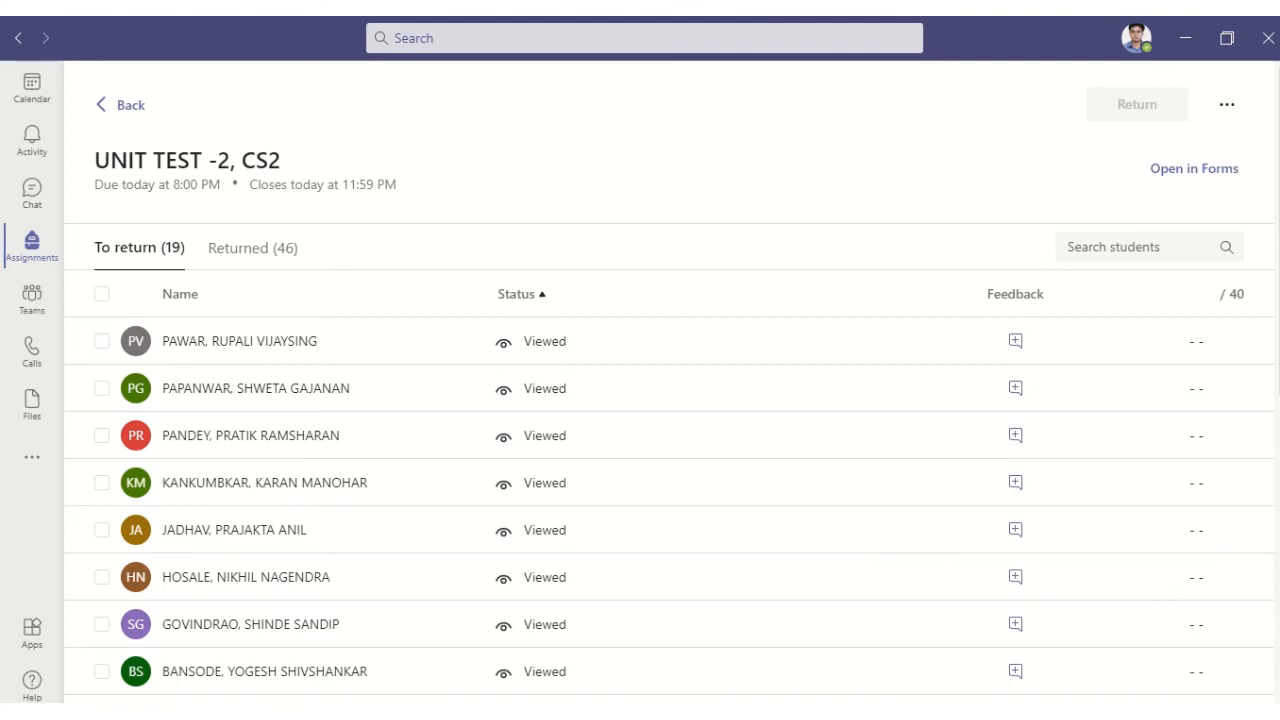
Step: Switch to the blank presentation in PowerPoint and bring up its screen recording controls
{"action": "mouse_move", "coordinate": [740, 712]}
{"action": "left_click", "coordinate": [1040, 622]}
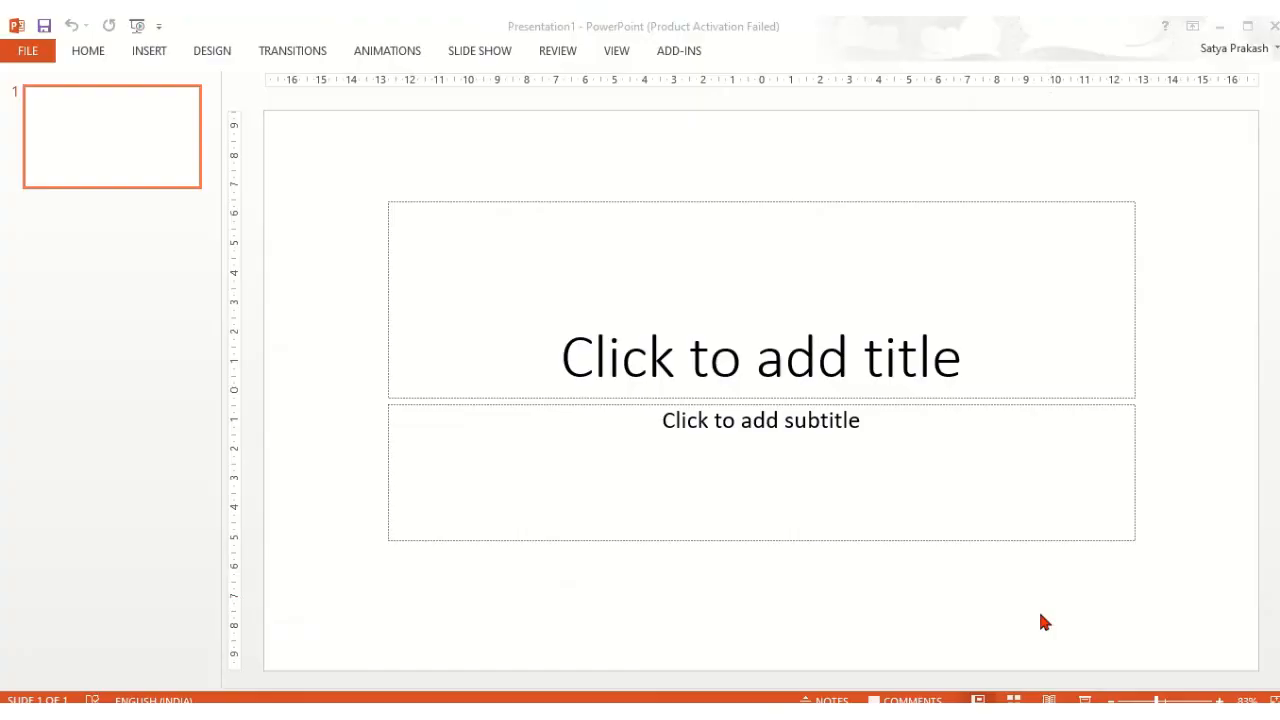
{"action": "mouse_move", "coordinate": [600, 22]}
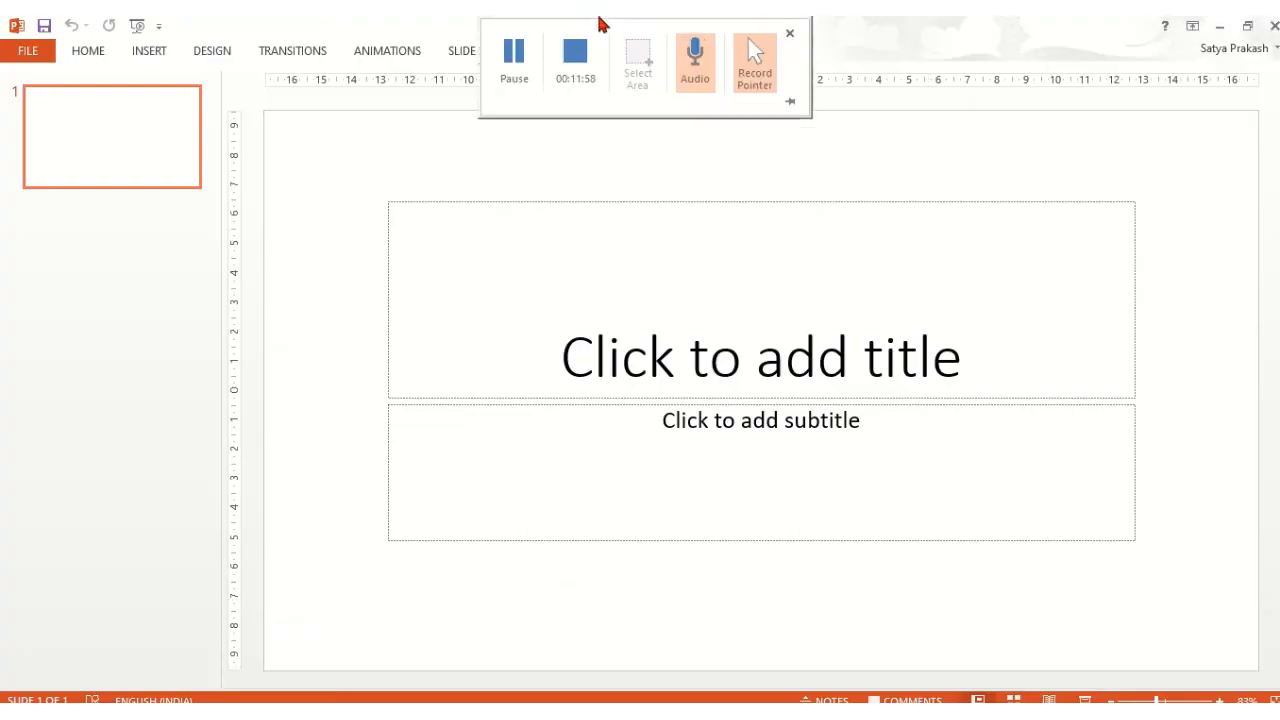